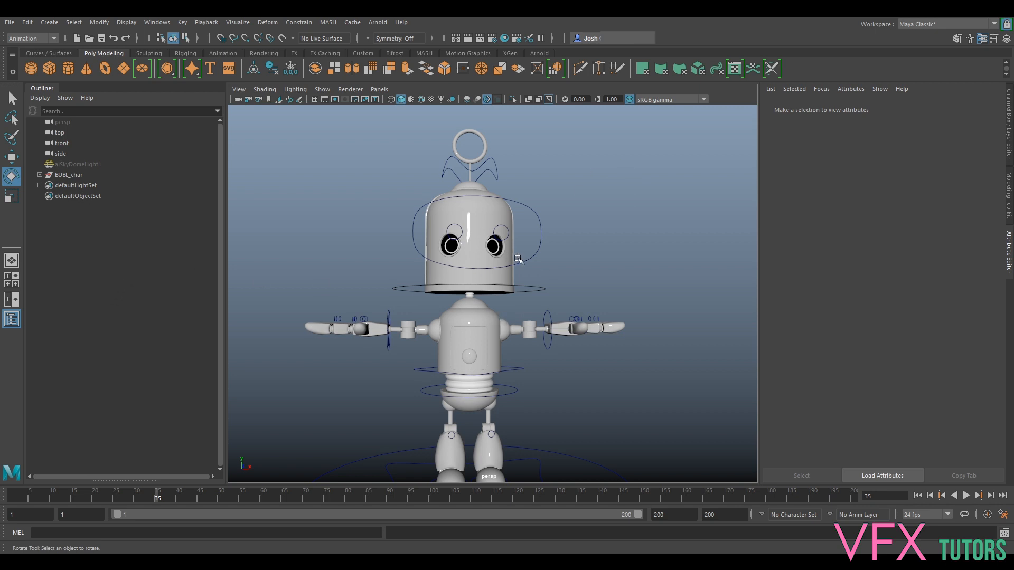
- Select the ring mesh inside the robot's right eye socket
scroll(523, 264, up, 5)
drag(637, 231, 669, 269)
key(w)
alt+drag(484, 198, 534, 209)
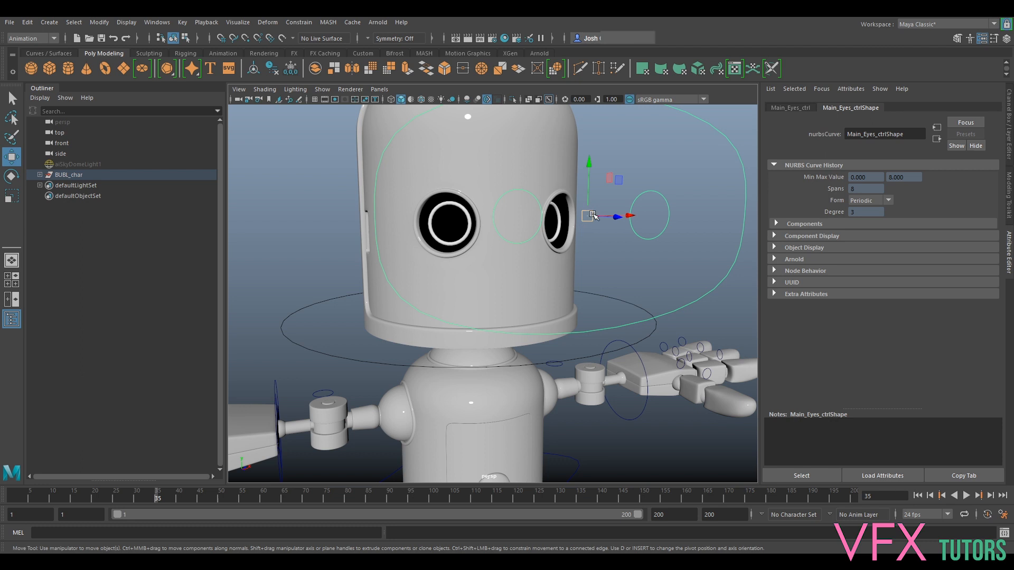
alt+drag(615, 193, 585, 203)
drag(492, 236, 549, 288)
click(547, 284)
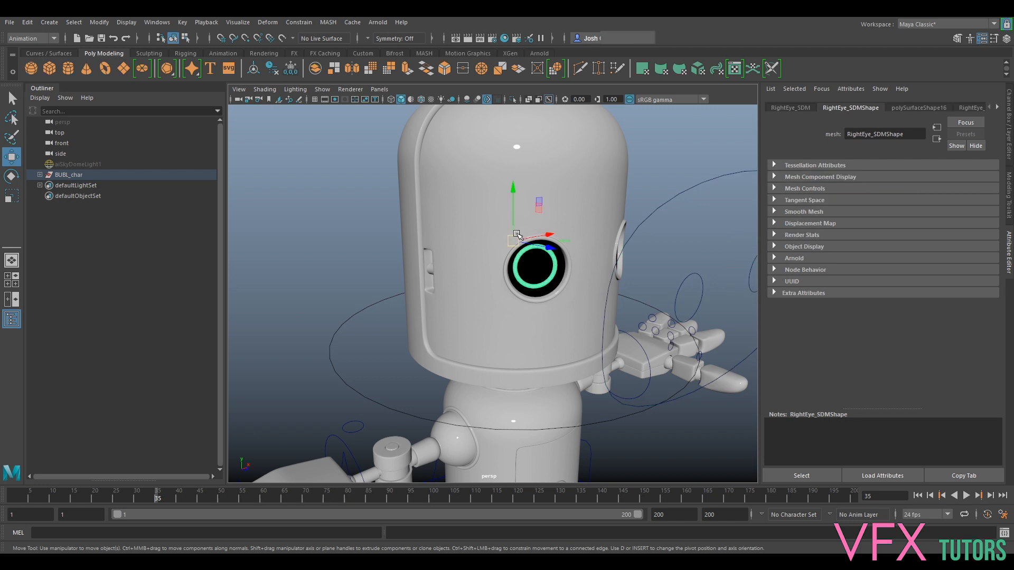
- Reveal the rig hierarchy, add LeftEye_SDM to the selection and isolate both eye meshes
shift+click(40, 175)
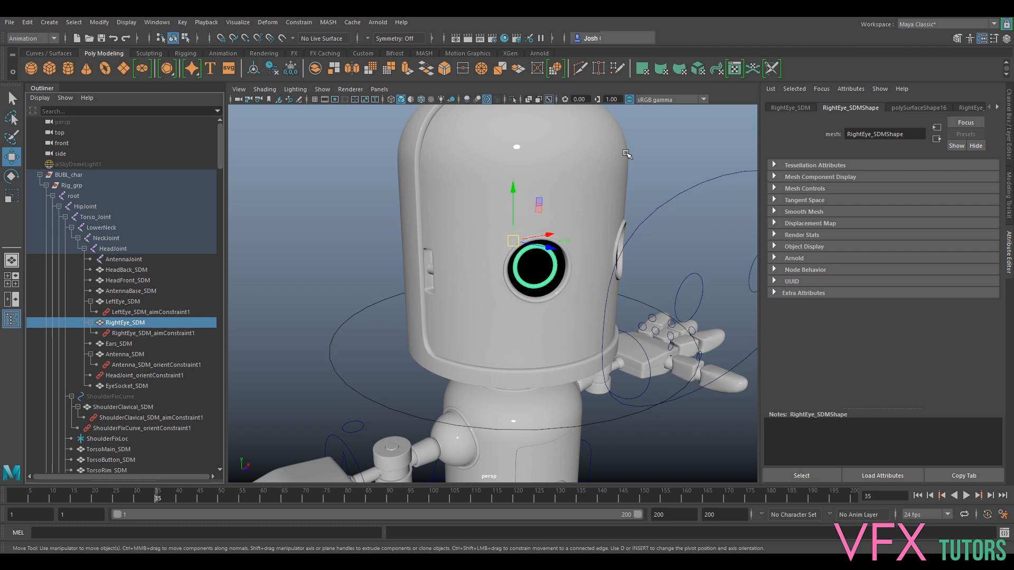
ctrl+click(135, 303)
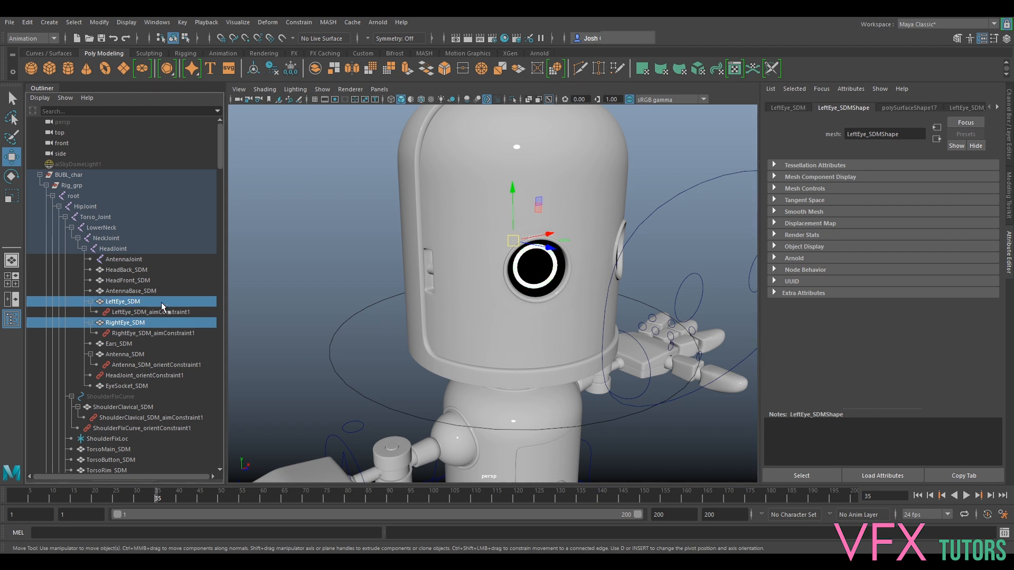
key(ctrl+1)
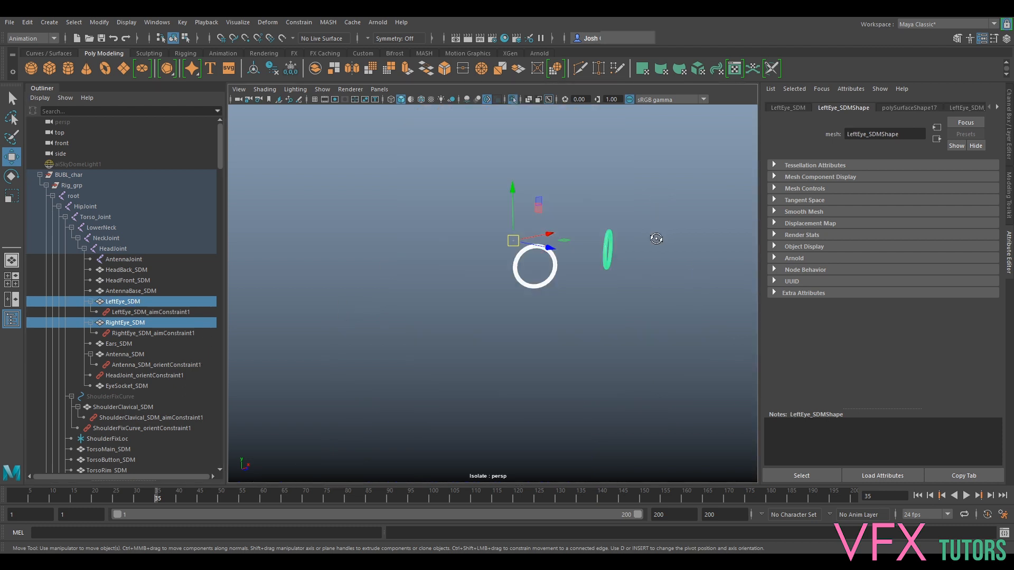
alt+drag(658, 239, 617, 226)
click(586, 237)
alt+right_drag(581, 238, 464, 271)
alt+drag(573, 287, 584, 293)
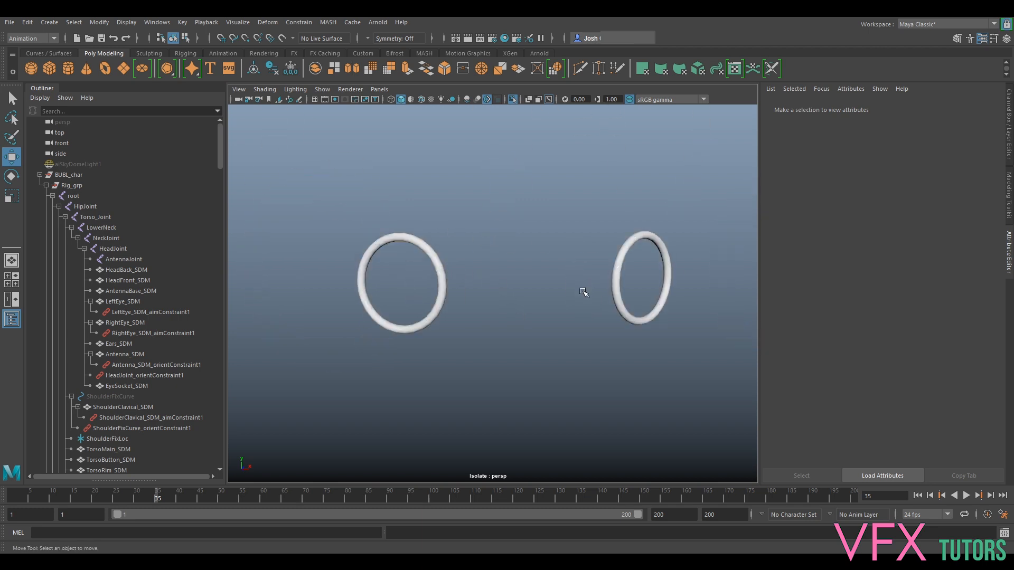
- Check which ring is the left eye and which the right, ending with RightEye_SDM selected
click(616, 276)
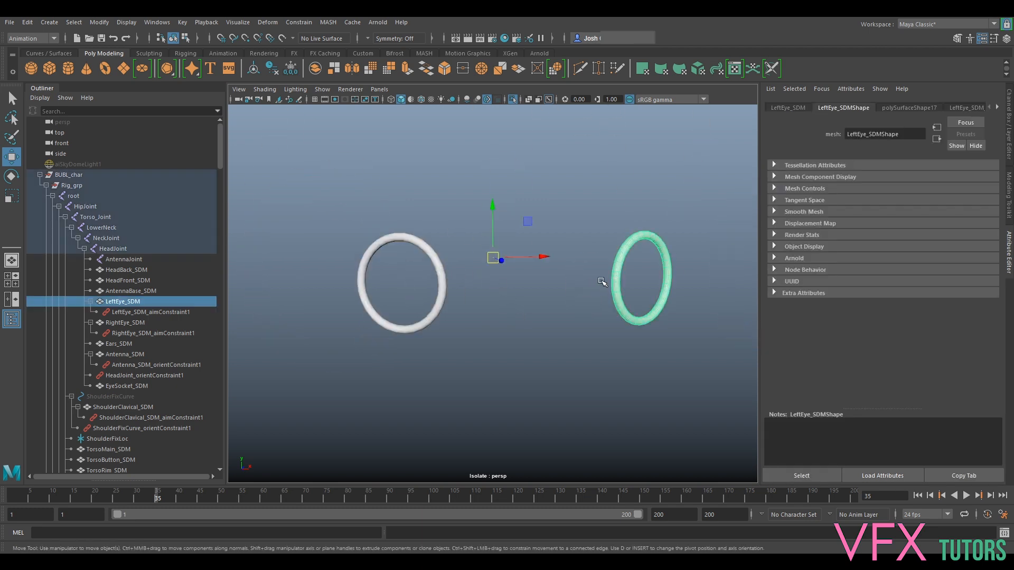
click(430, 247)
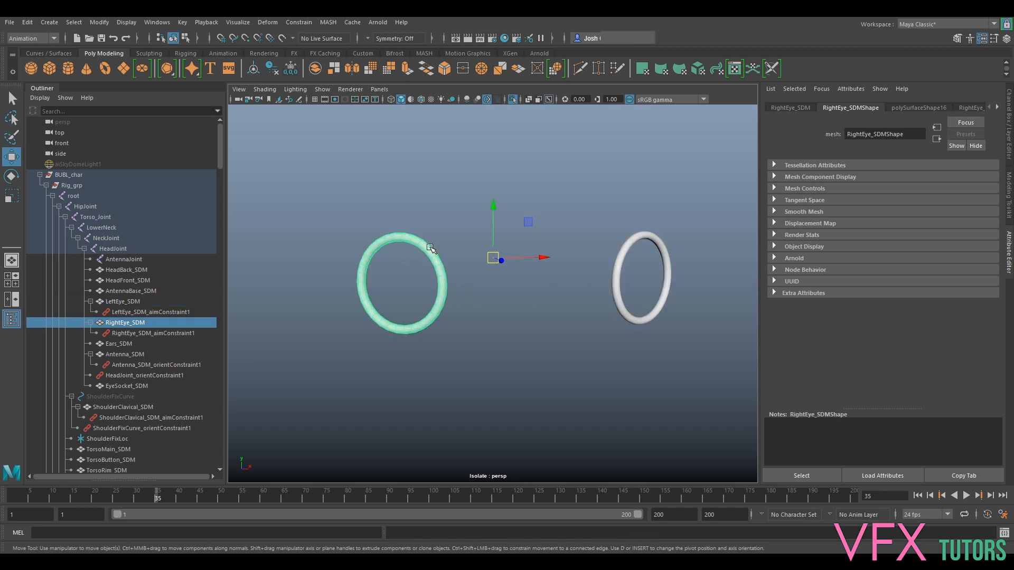
click(459, 249)
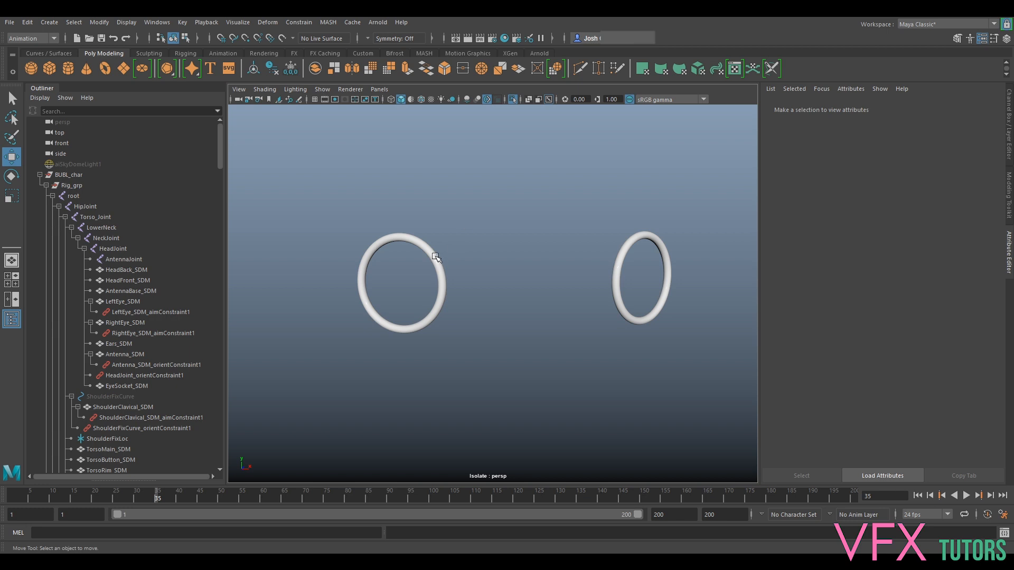
click(444, 264)
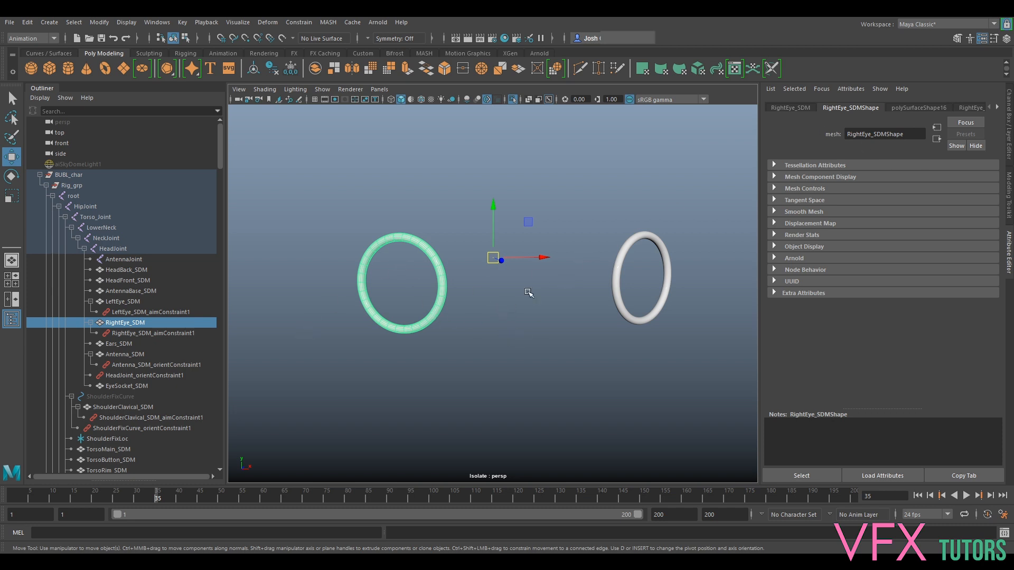
key(f)
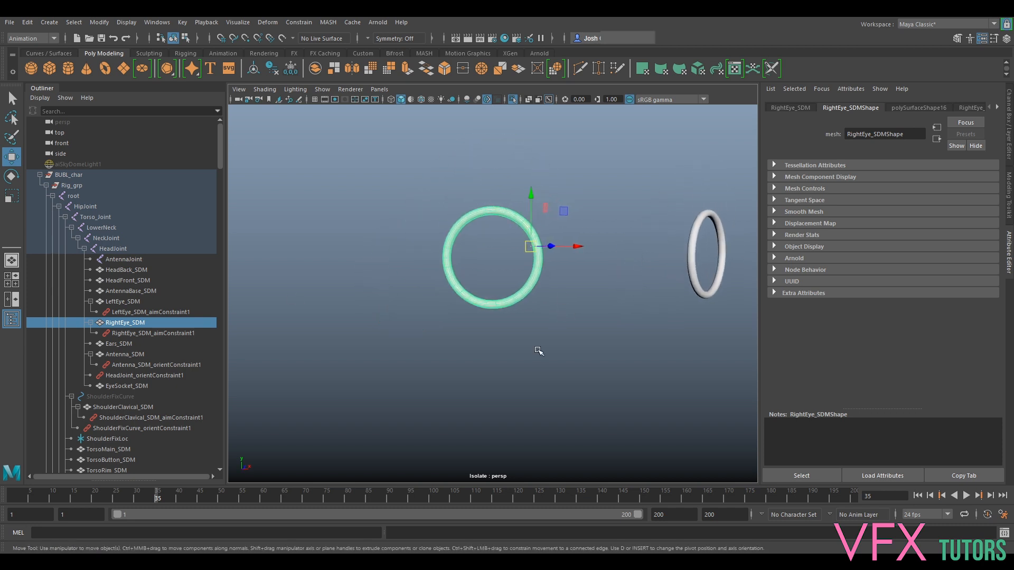
click(604, 280)
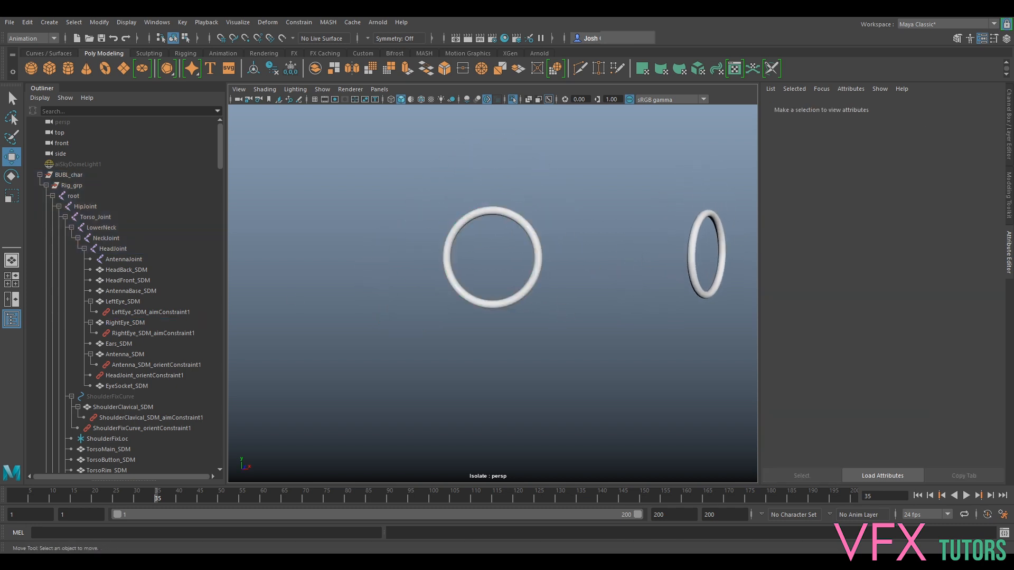
click(493, 213)
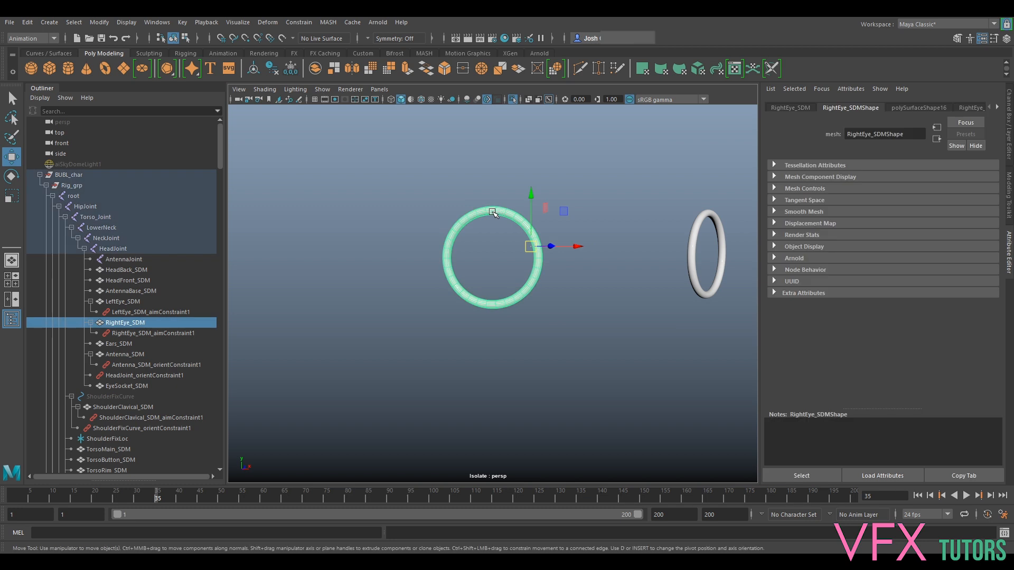
- Open the Shape Editor for the right eye mesh and place its window clear of the ring
click(157, 22)
mouse_move(211, 81)
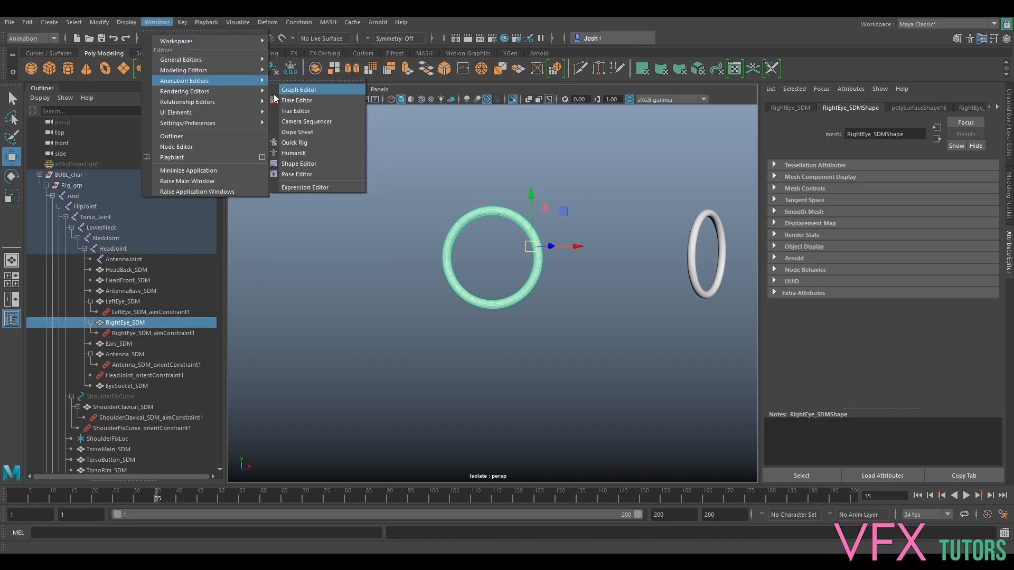
click(311, 164)
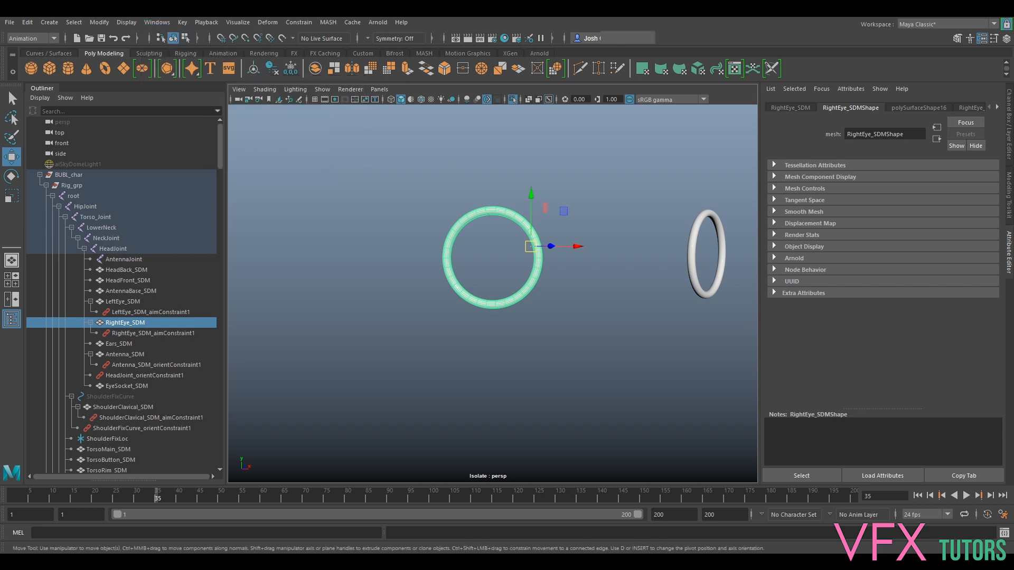
drag(445, 189, 234, 144)
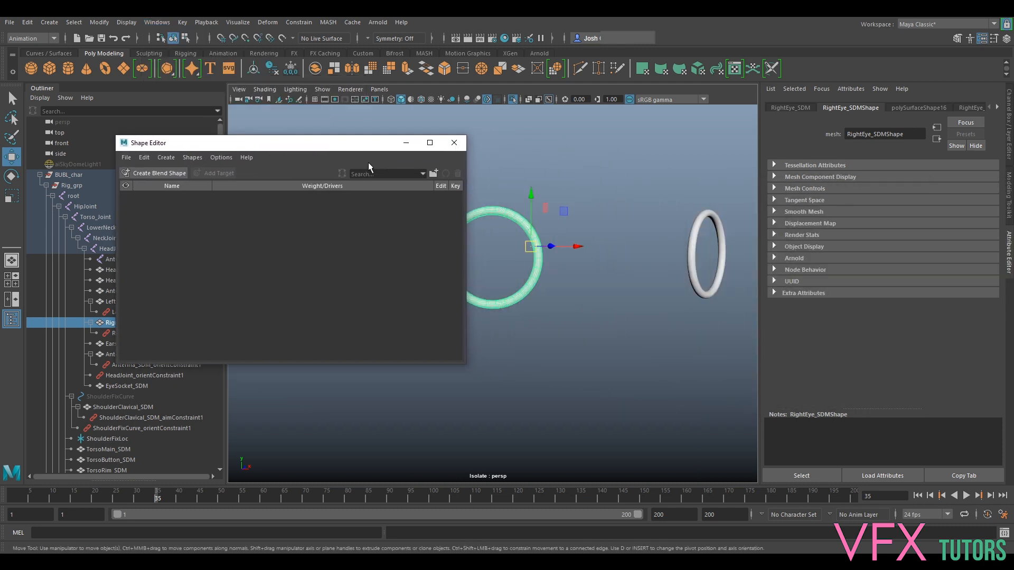
key(f)
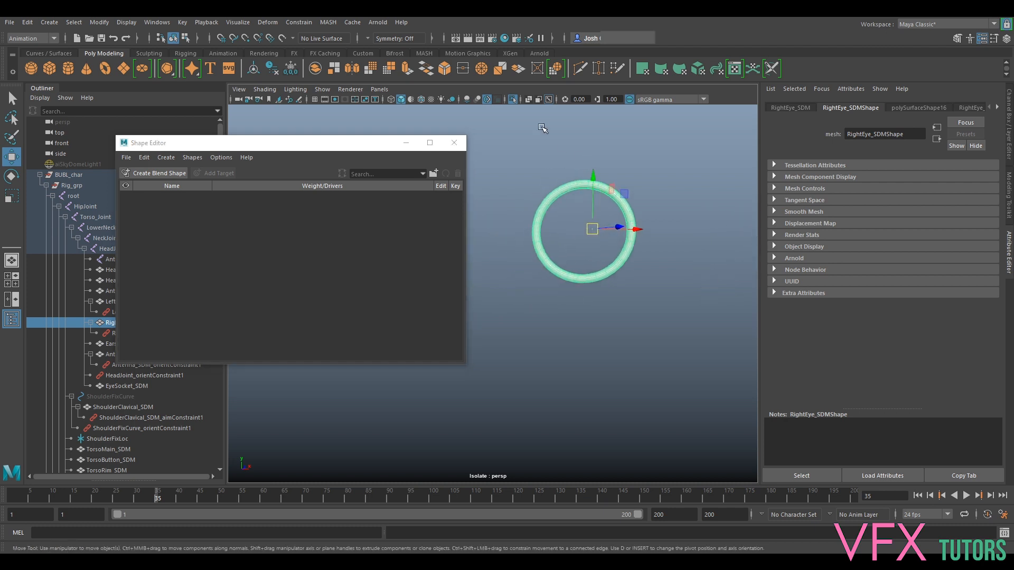
- Create a blend shape on the right eye ring and name it Right_Eye
alt+middle_drag(566, 132, 620, 196)
alt+drag(621, 196, 529, 315)
scroll(548, 262, up, 3)
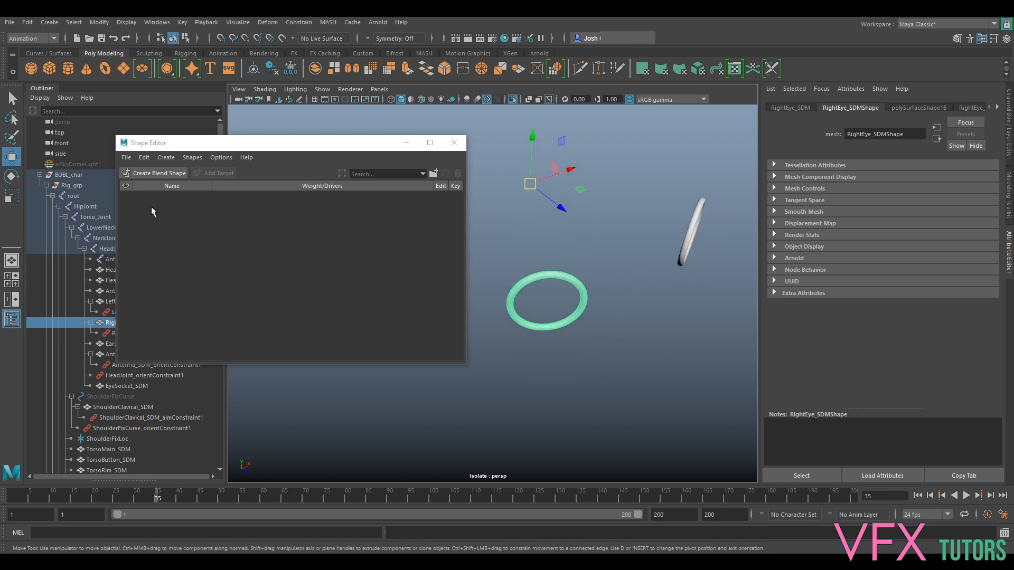
click(565, 280)
click(557, 284)
click(158, 173)
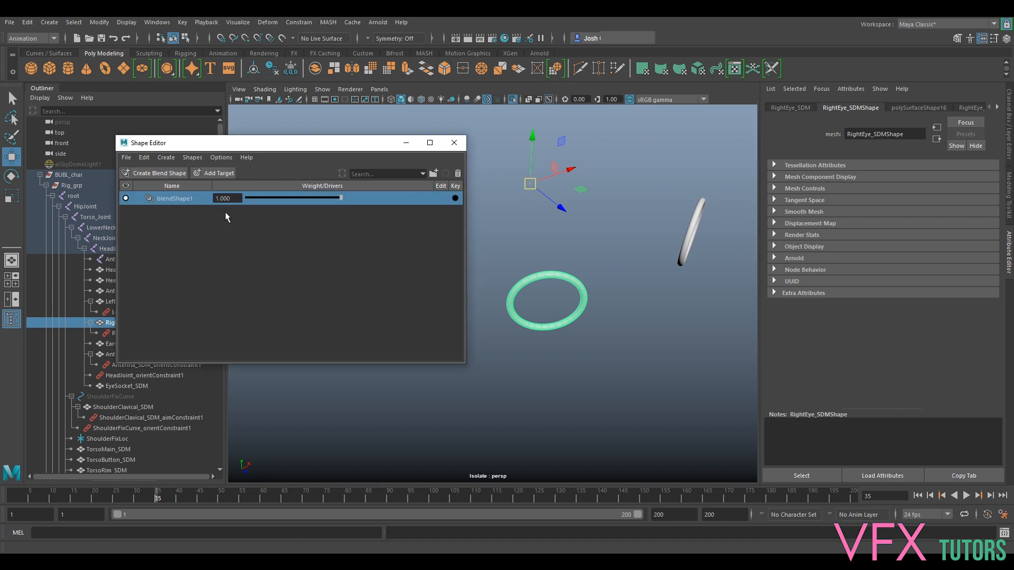
double_click(185, 200)
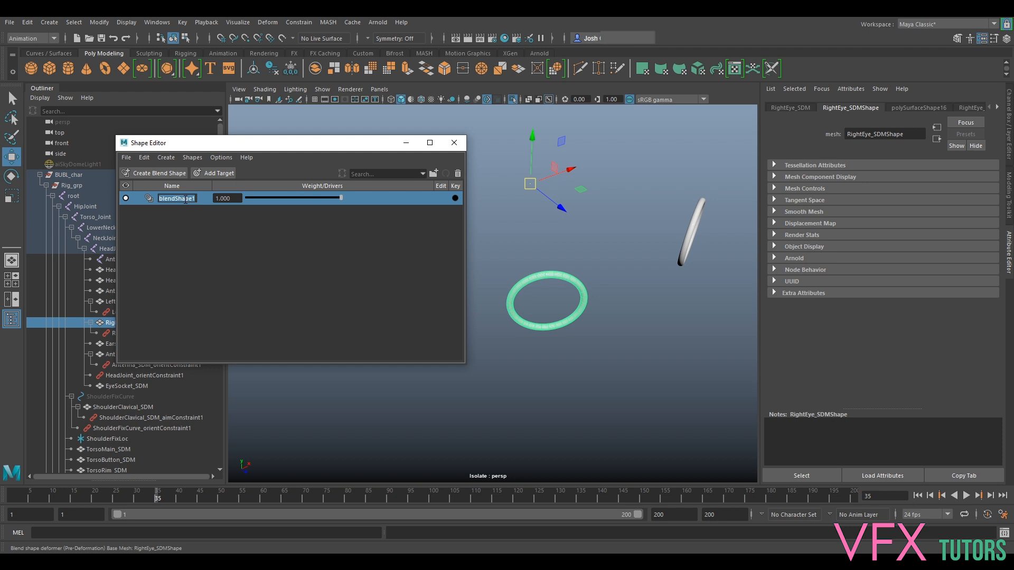
text(Rg)
key(Return)
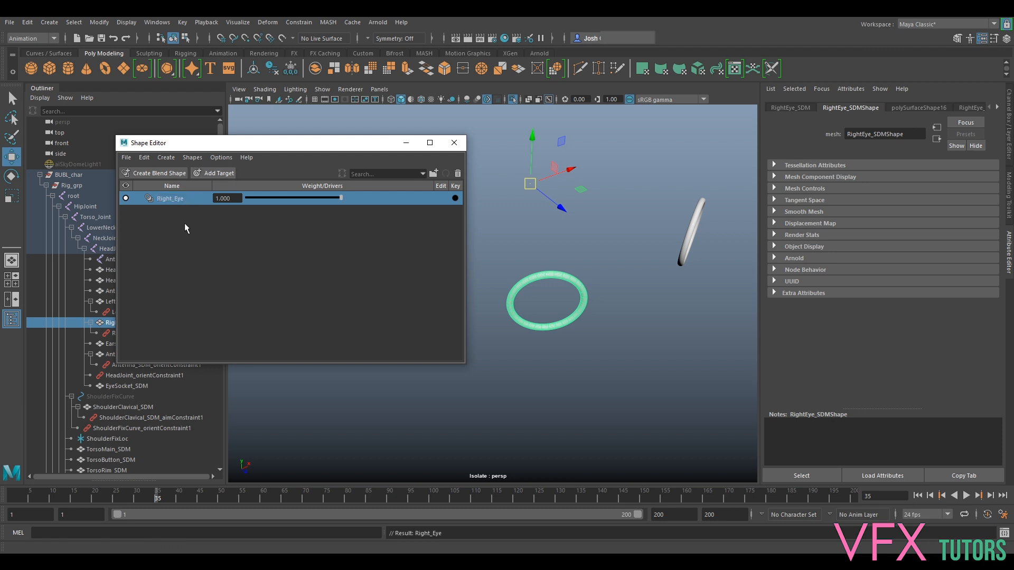
- Add a target to the Right_Eye blend shape and rename it RightEye_happy
click(217, 174)
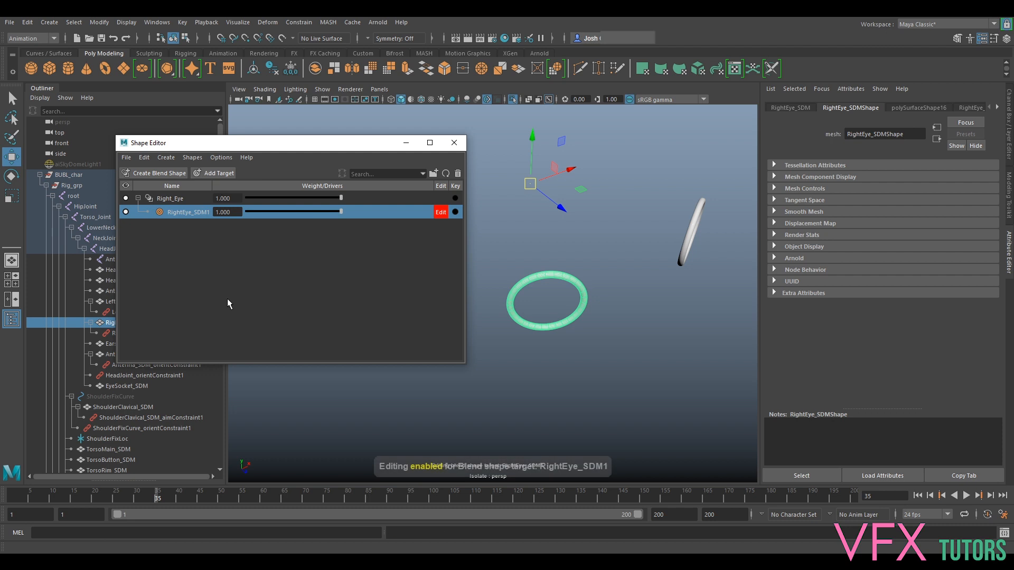
double_click(188, 212)
drag(197, 212, 209, 213)
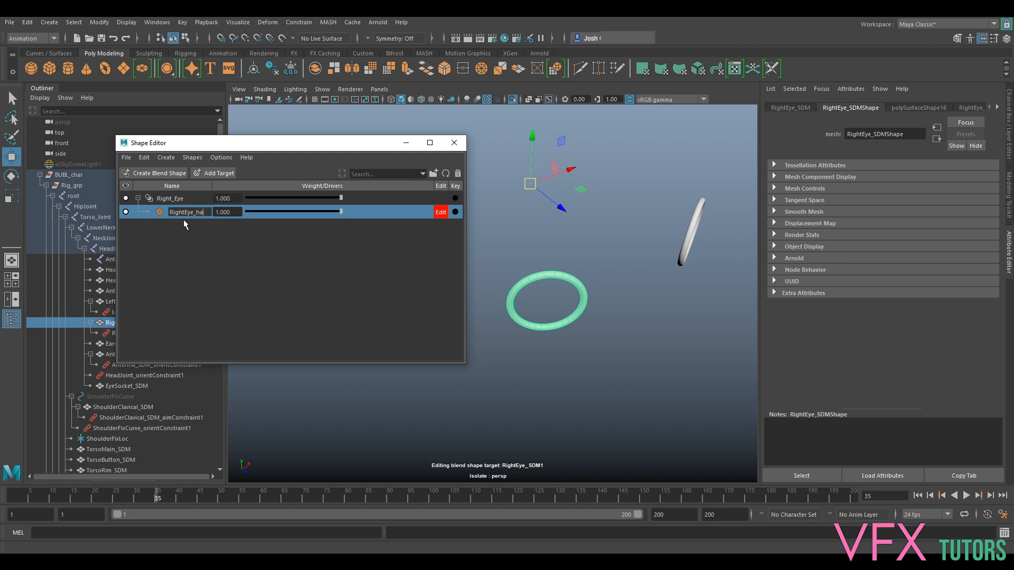
click(226, 250)
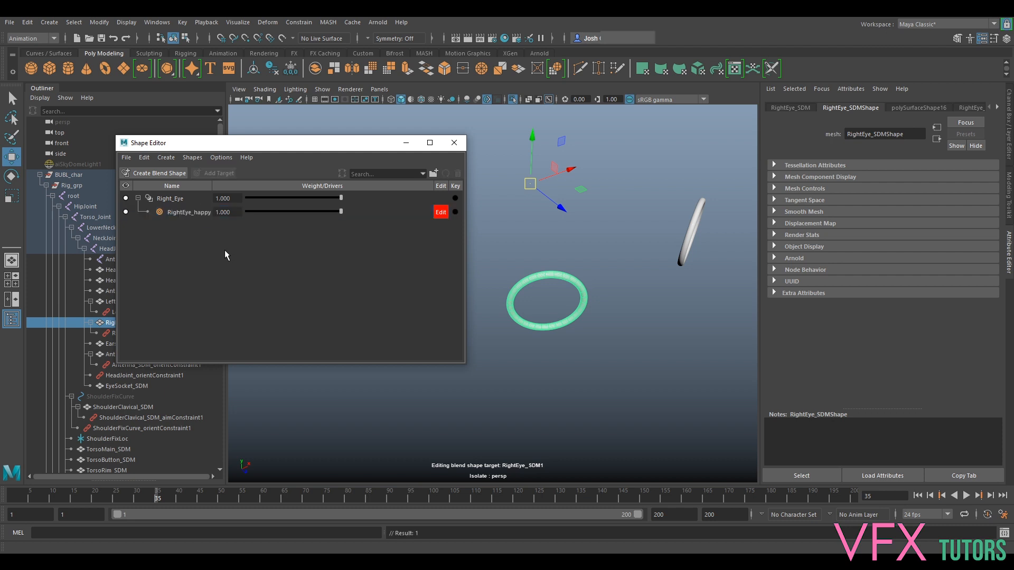
- Switch the right eye ring to edge selection and select its bottom edges with Soft Select on
alt+drag(645, 290, 606, 289)
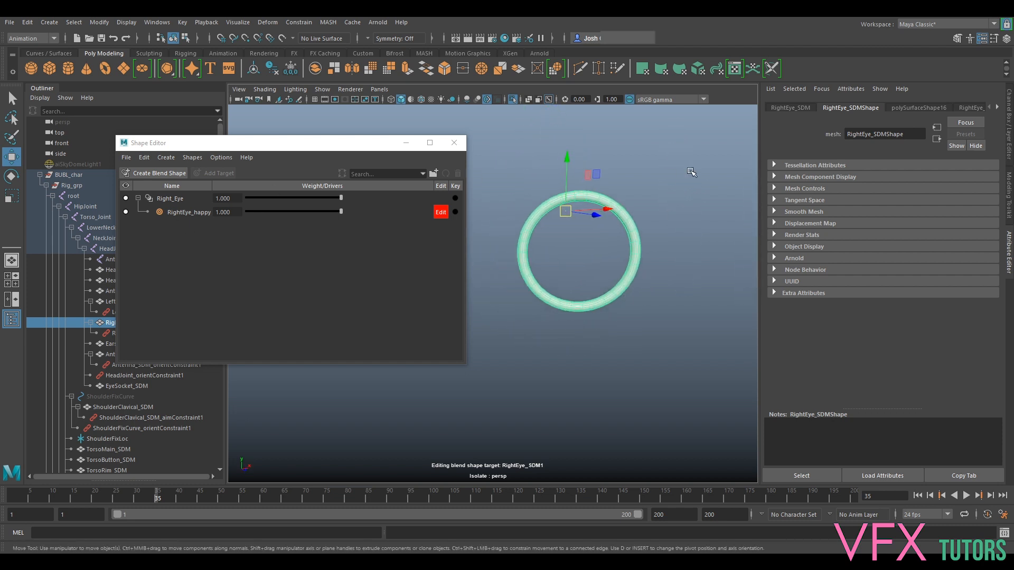
right_drag(580, 307, 594, 276)
alt+middle_drag(583, 324, 605, 287)
scroll(567, 316, up, 3)
scroll(588, 269, down, 4)
scroll(620, 256, up, 6)
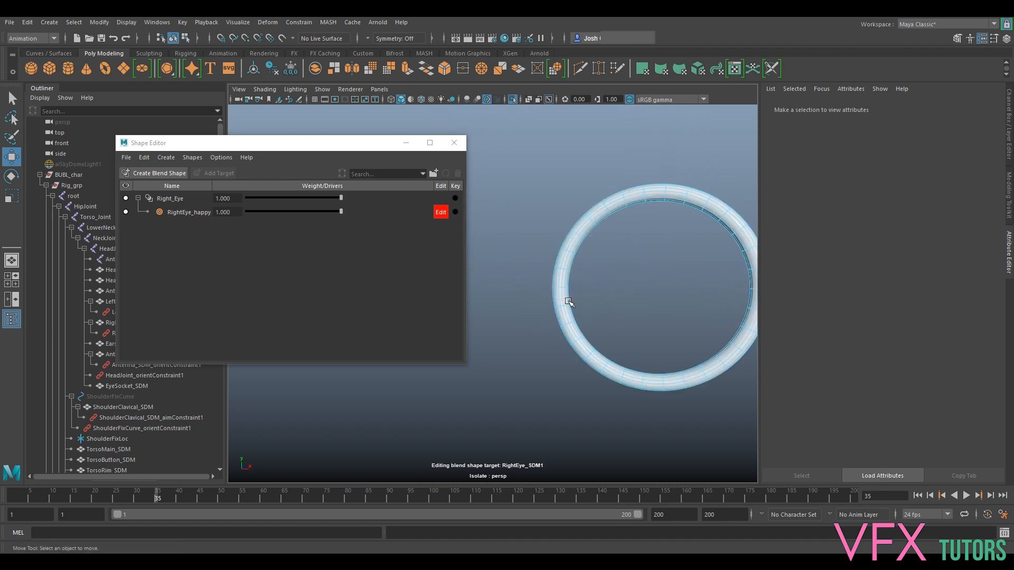
alt+middle_drag(629, 335, 596, 314)
drag(590, 316, 595, 350)
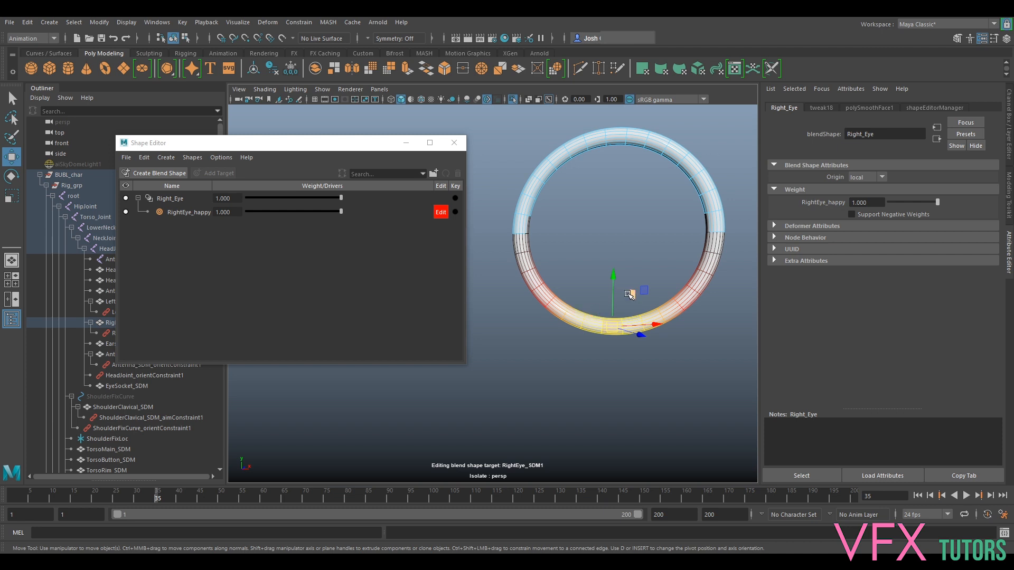
key(b)
key(b)
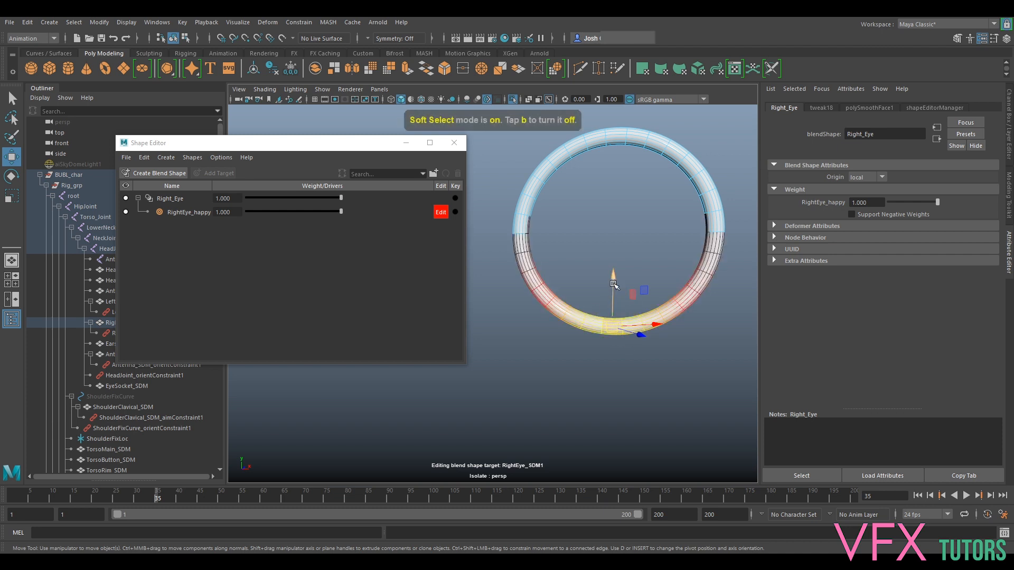
- Set the Move tool's soft selection falloff radius to 3.29 and raise the bottom of the ring into a half-moon shape
double_click(11, 157)
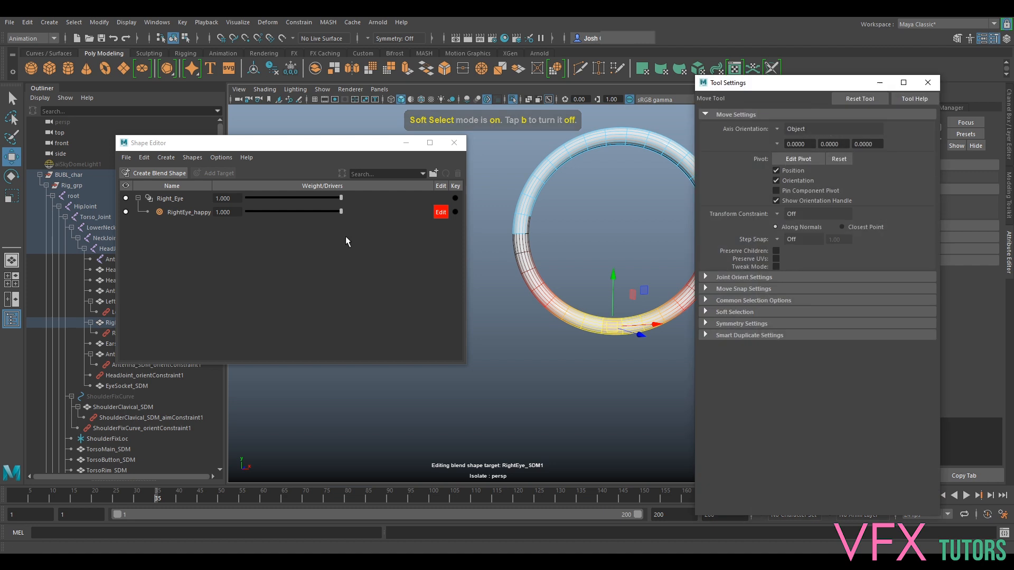
click(705, 312)
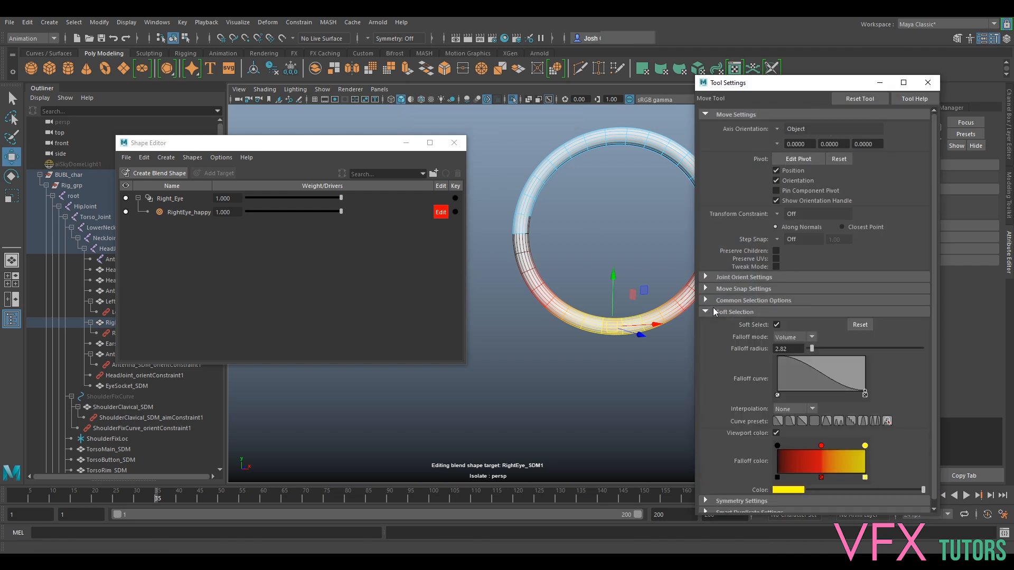
drag(812, 349, 813, 347)
drag(765, 82, 165, 130)
drag(618, 297, 641, 221)
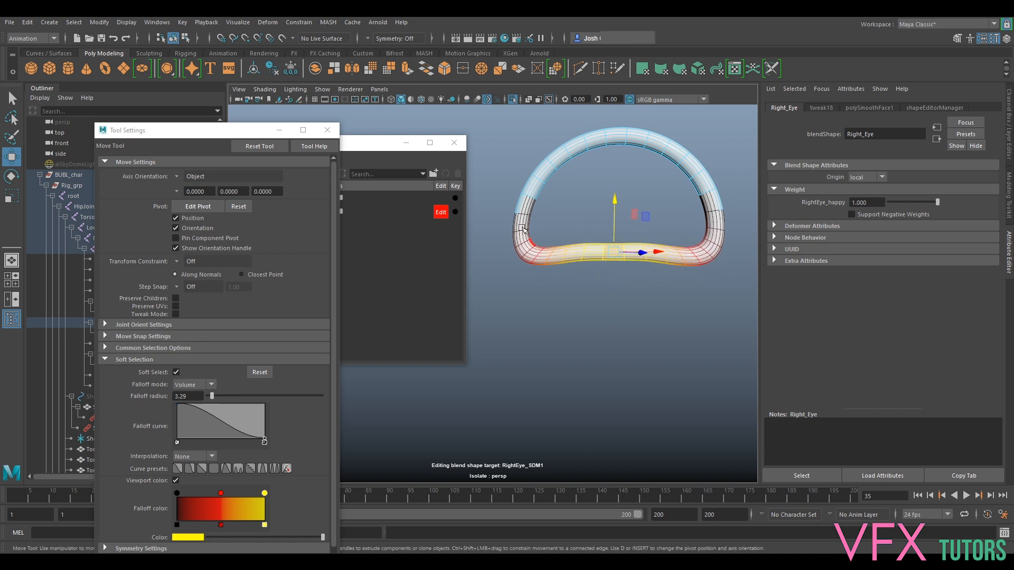
- Reduce the falloff radius to 1 and nudge the ring's bottom edges slightly upward
drag(187, 395, 143, 400)
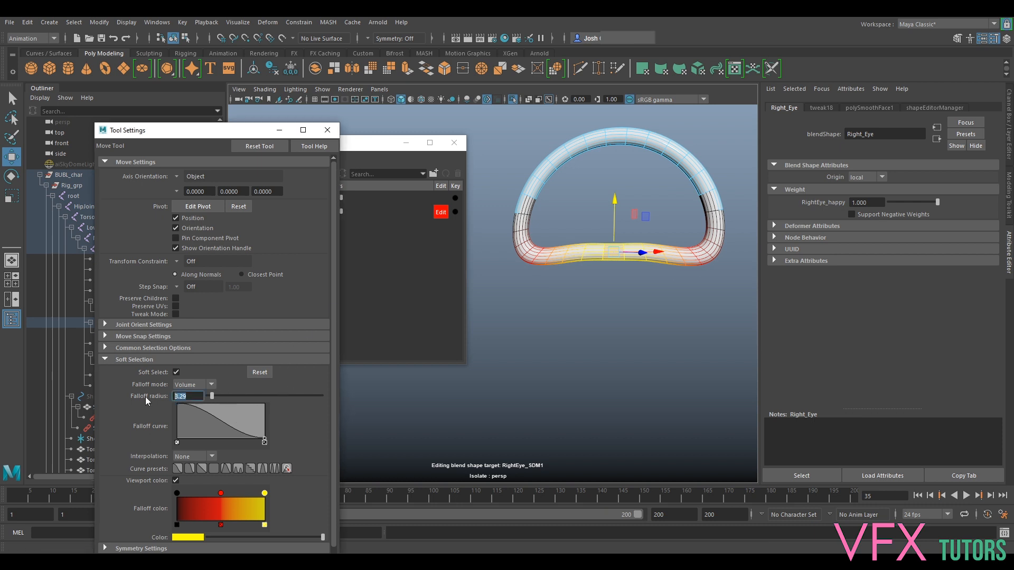
key(Return)
drag(615, 226, 615, 225)
drag(188, 393, 115, 404)
text(1)
key(Return)
drag(614, 224, 614, 222)
- Set the falloff radius to 0.2 and raise the center of the ring's lower edge slightly more
drag(184, 396, 0, 426)
text(0.2)
key(Return)
drag(613, 222, 614, 218)
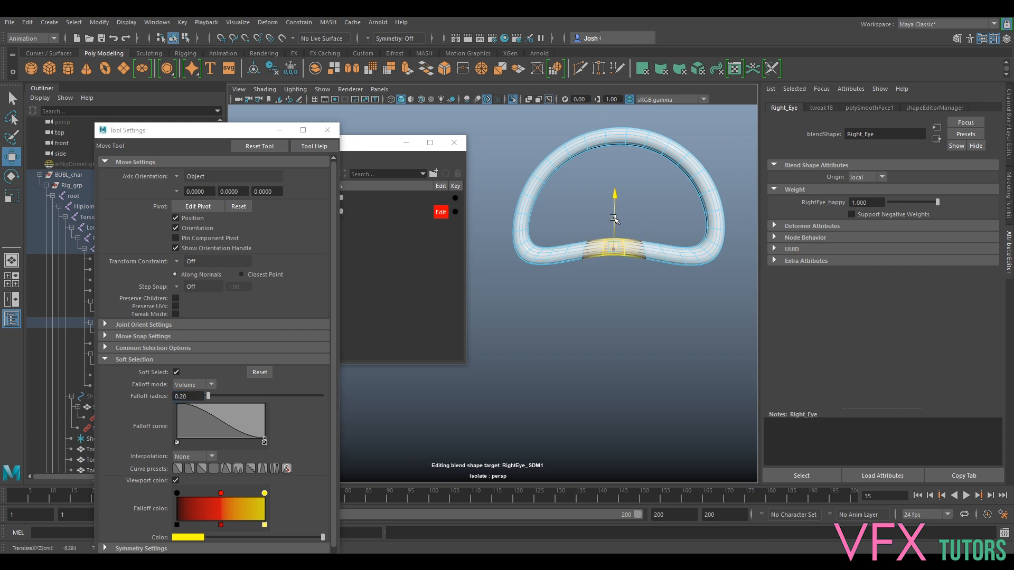
- Deselect the edges to check the happy eye shape and shift the Tool Settings window farther from the mesh
click(639, 309)
scroll(640, 302, down, 5)
scroll(593, 323, up, 4)
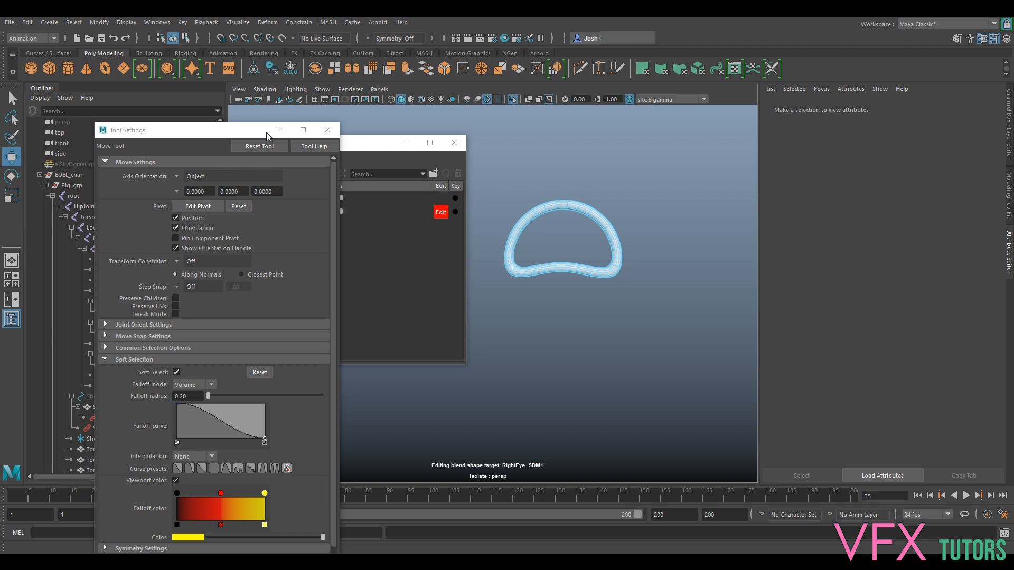
click(596, 267)
click(474, 242)
drag(256, 134, 233, 121)
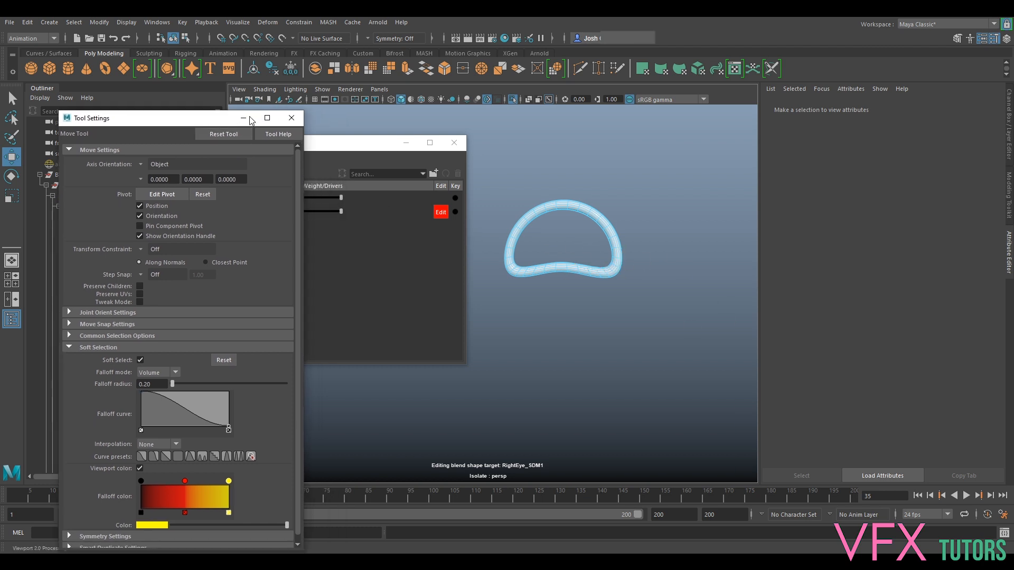
- Close the Tool Settings, return the eye ring to object selection, and leave editing turned off for the RightEye_happy target
click(291, 118)
click(440, 211)
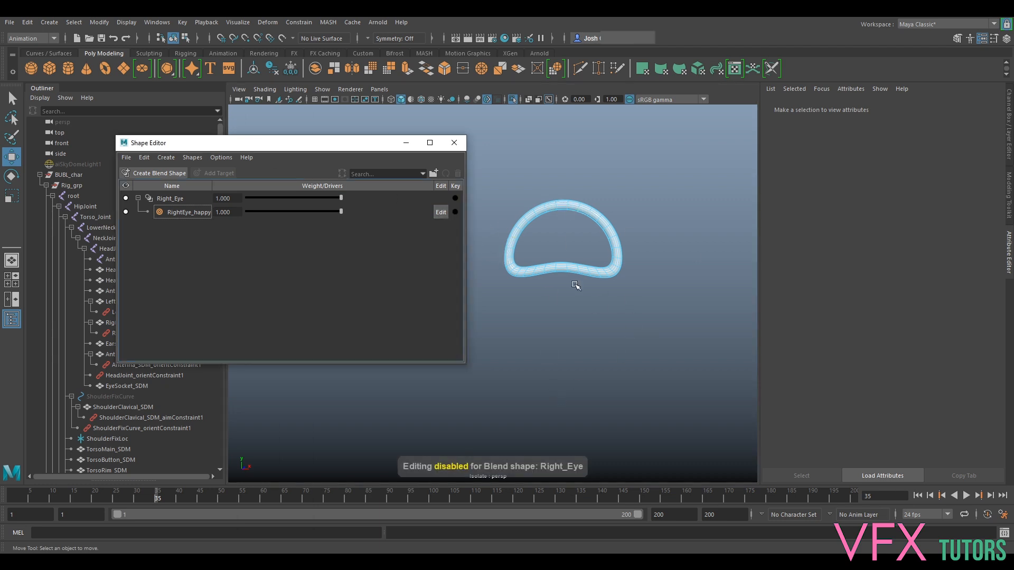
right_drag(581, 261, 625, 248)
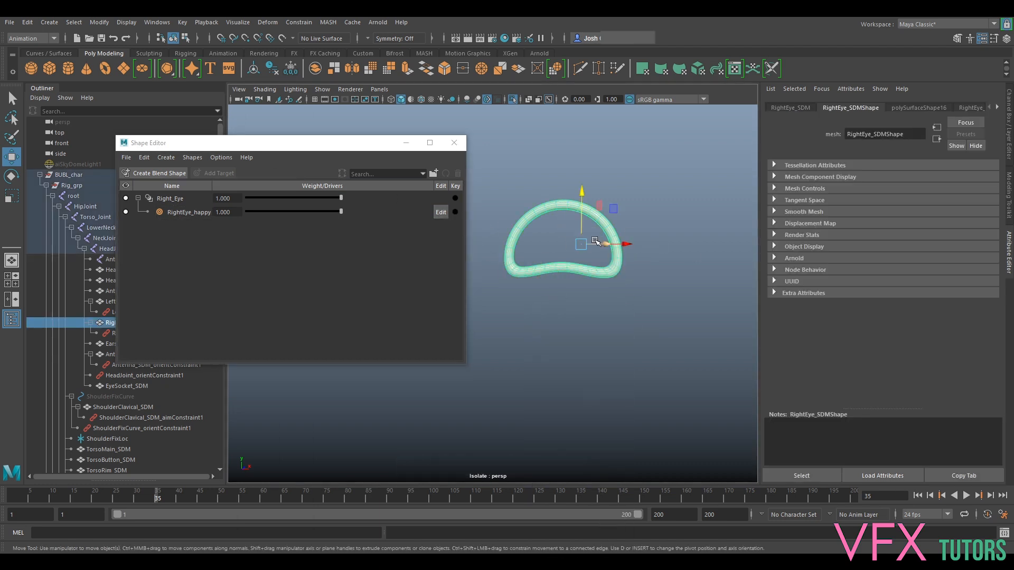
click(441, 211)
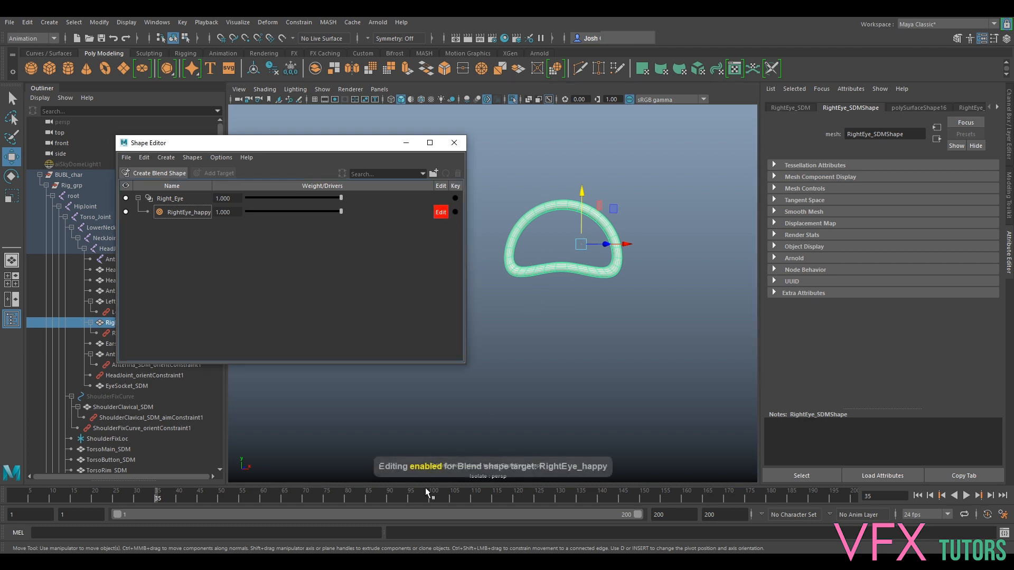
click(440, 211)
- Test the RightEye_happy weight on the eye ring and bring it down to 0
drag(341, 211, 354, 237)
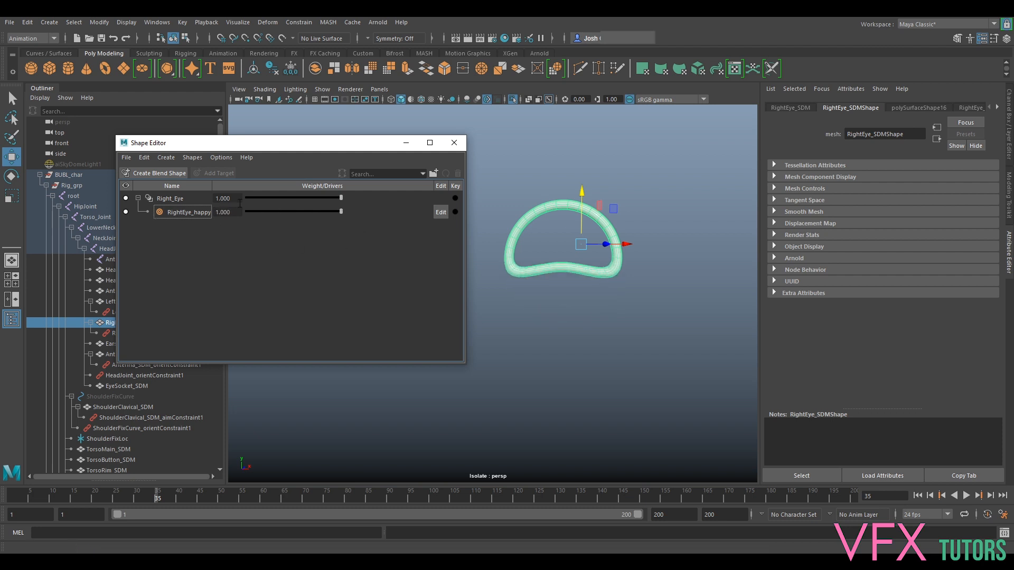
alt+drag(682, 279, 619, 303)
scroll(592, 278, up, 3)
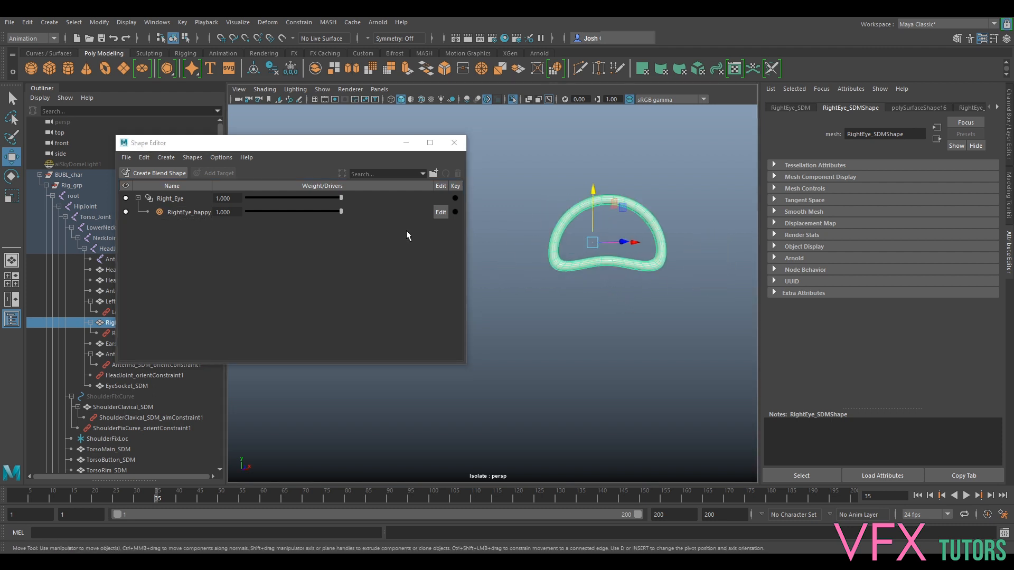
drag(338, 213, 227, 223)
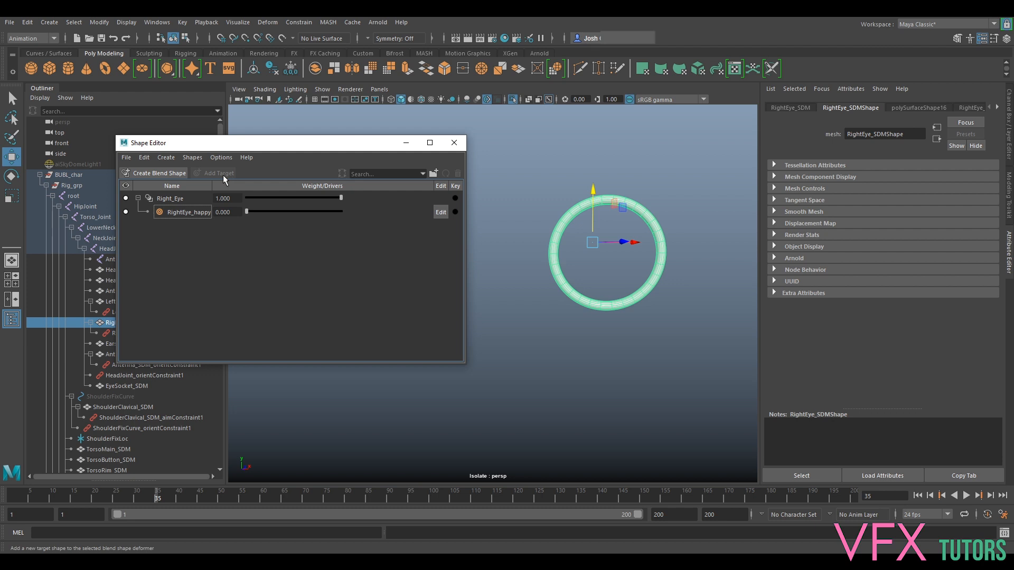
- Add a new target to the Right_Eye blend shape
click(190, 212)
click(154, 201)
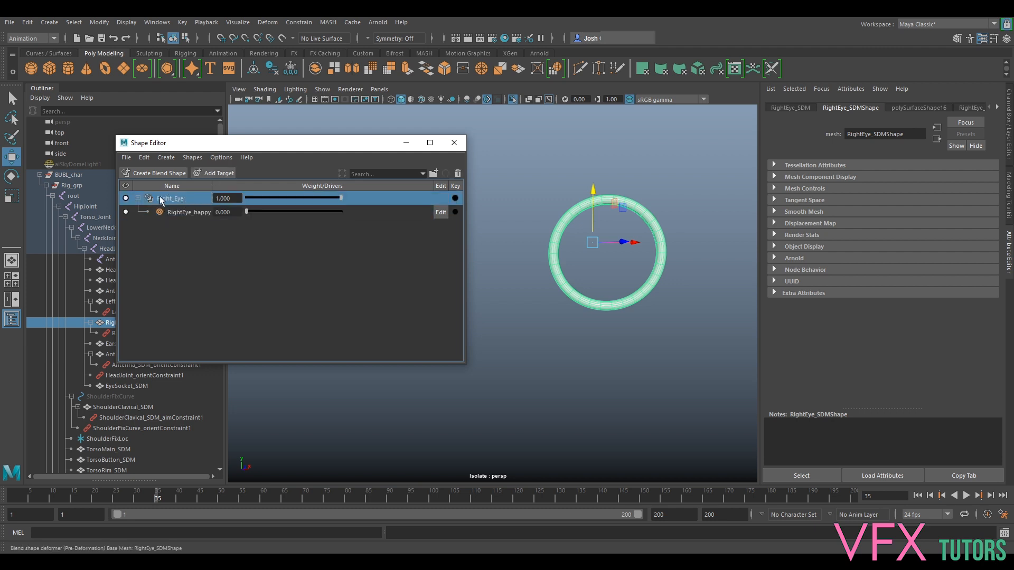
click(218, 173)
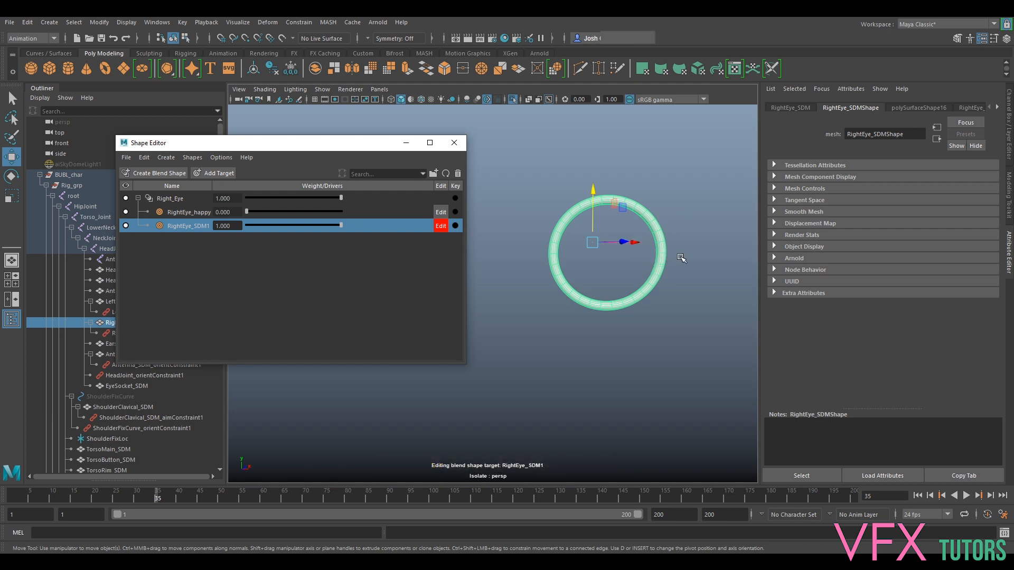
- Select the edges on one side of the ring and set the Move tool's soft selection falloff radius to 5.16
alt+middle_drag(679, 257, 648, 248)
scroll(649, 248, up, 3)
right_drag(643, 232, 612, 222)
drag(633, 224, 651, 233)
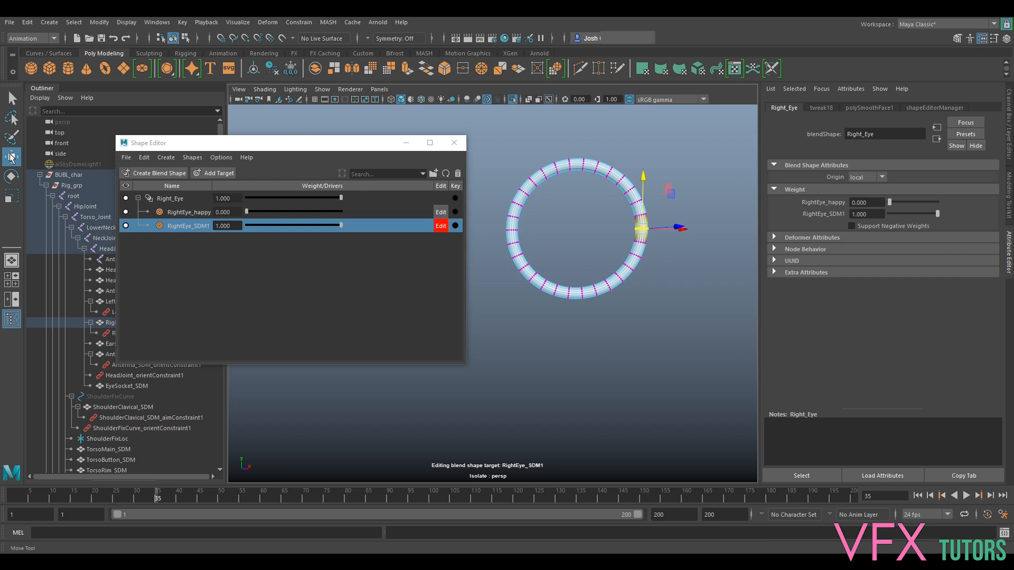
double_click(11, 157)
click(71, 348)
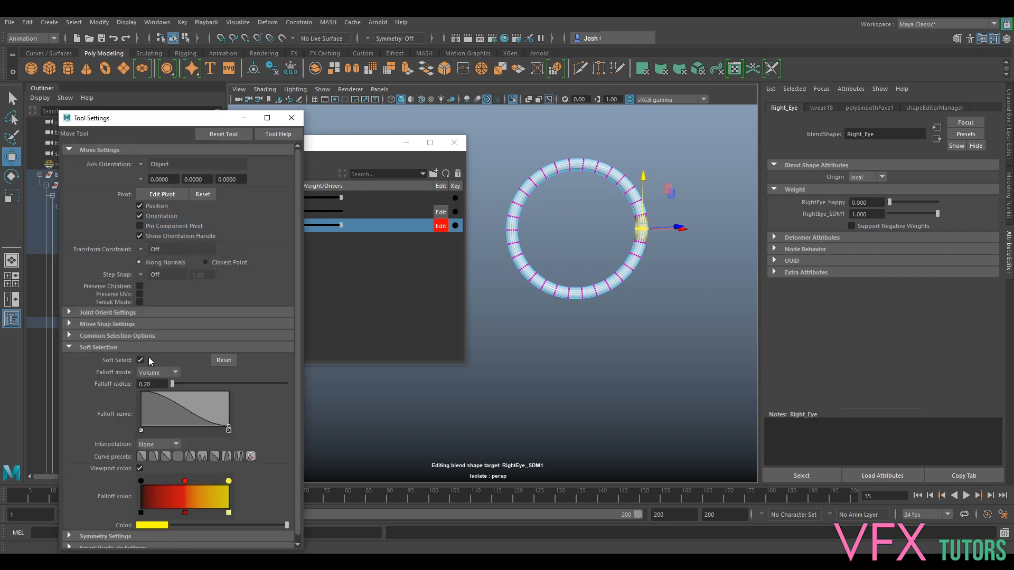
drag(183, 382, 179, 382)
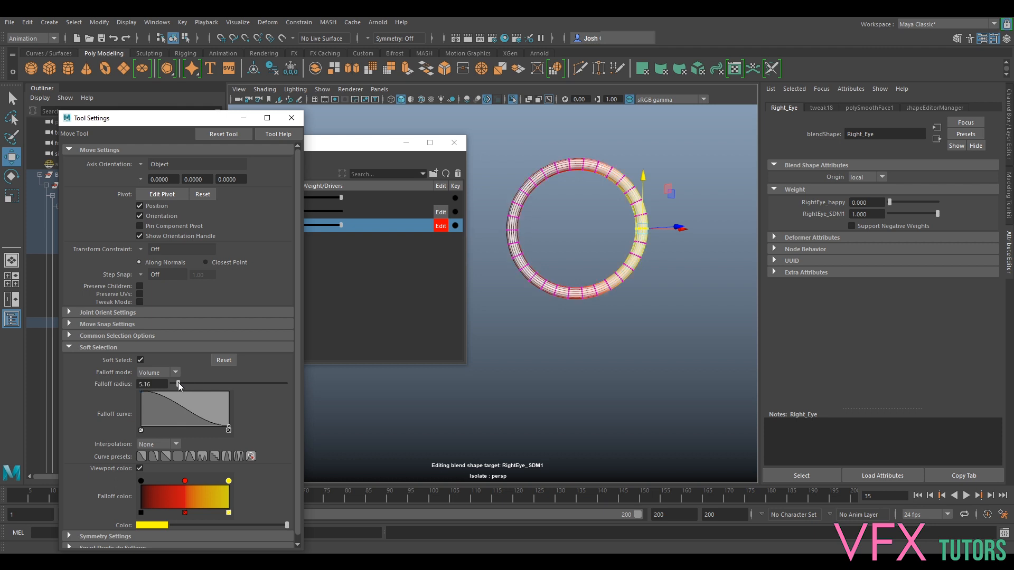
- Compare the Component, Normal and Object axis orientations for the Move tool and settle on Component
alt+drag(578, 234, 451, 268)
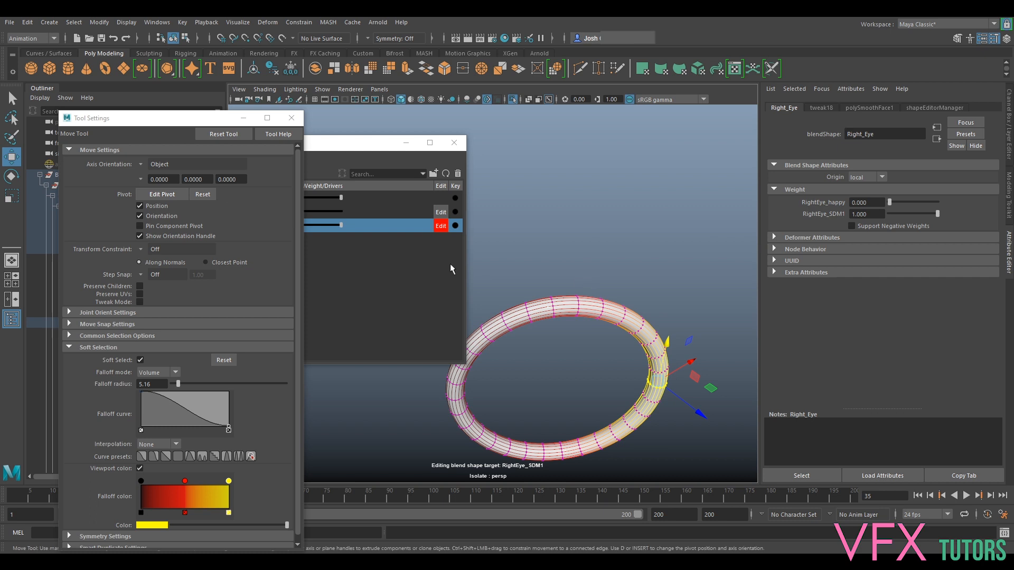
click(156, 166)
click(167, 189)
alt+drag(622, 330, 531, 248)
click(146, 168)
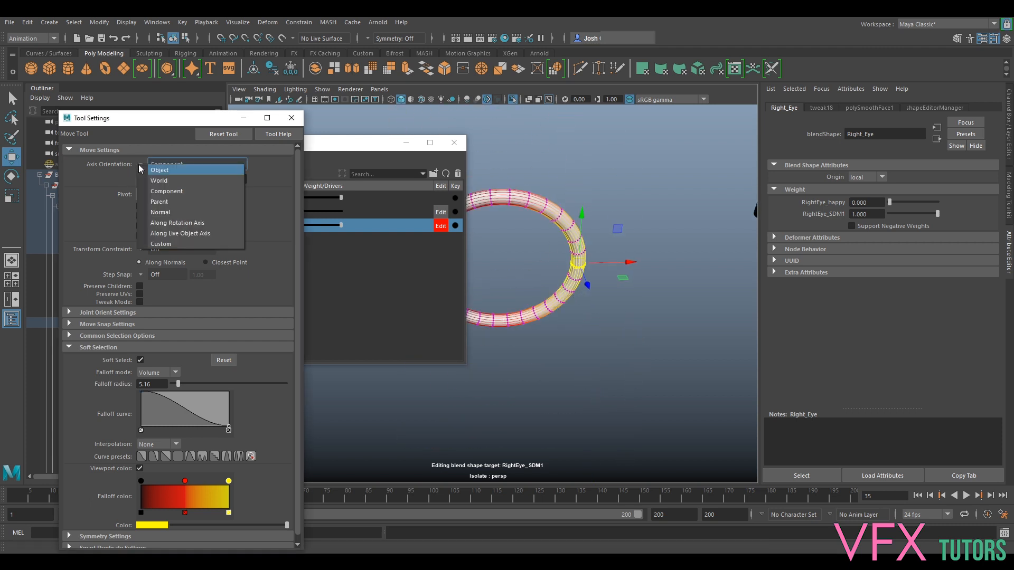
click(176, 214)
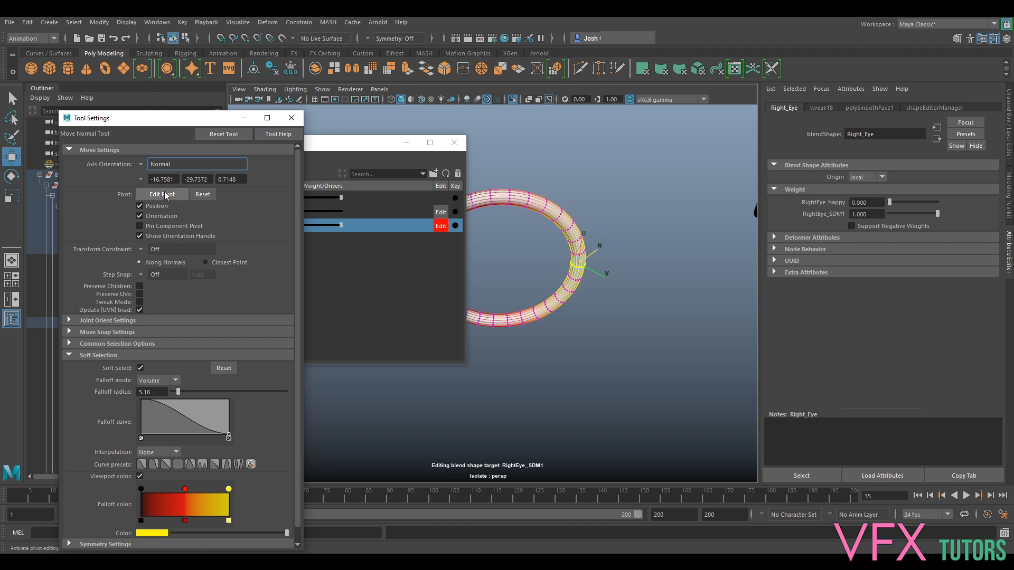
click(151, 167)
click(165, 171)
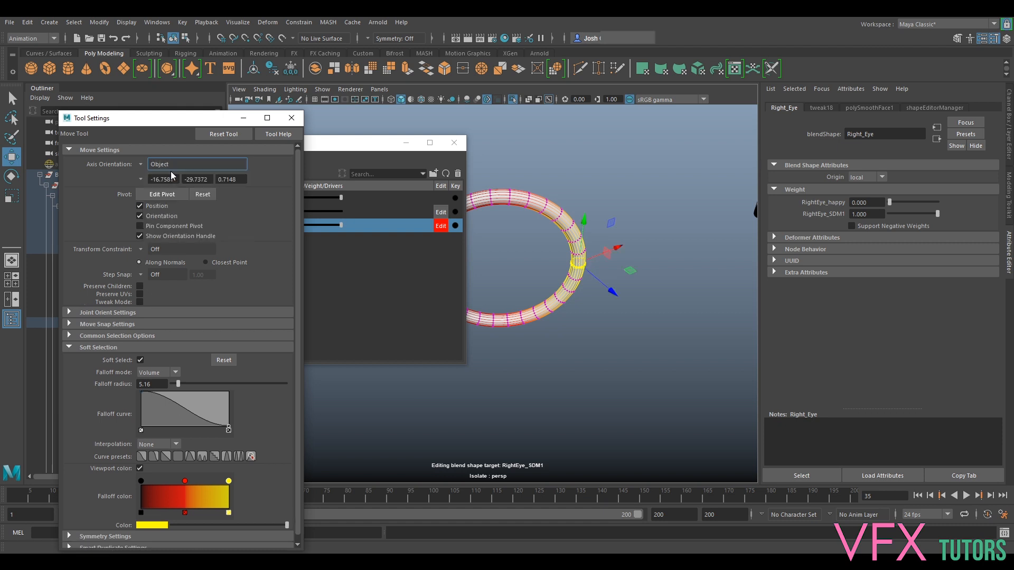
click(154, 165)
click(169, 194)
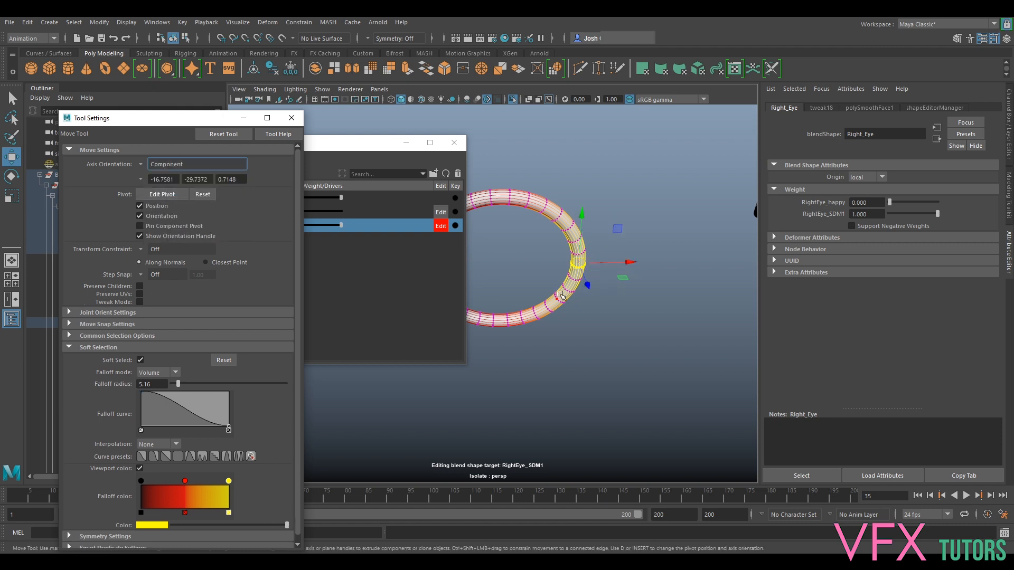
- Try to squeeze both sides of the ring inward into a narrow upright oval
drag(608, 263, 645, 251)
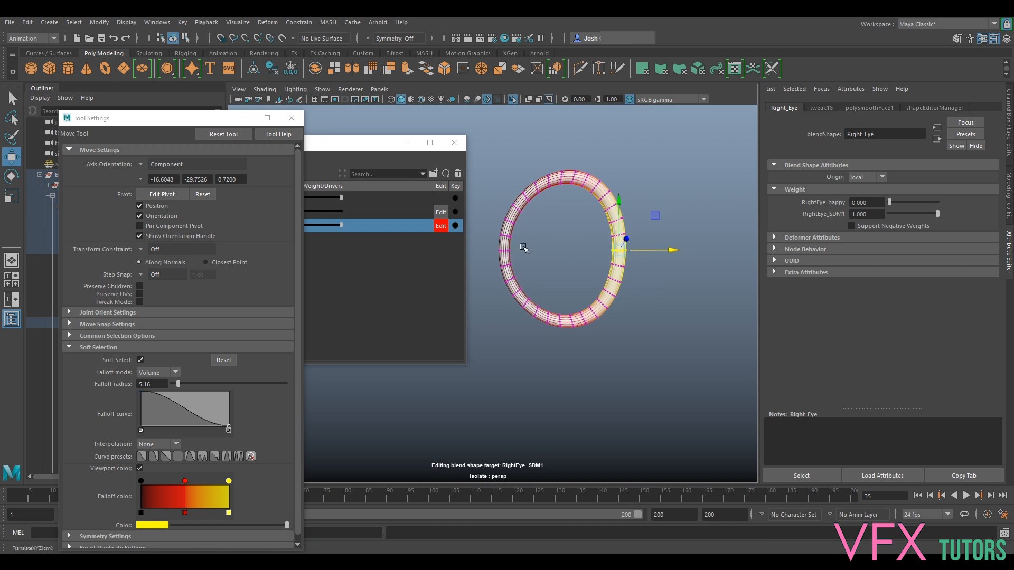
click(495, 257)
drag(483, 252, 540, 254)
click(601, 232)
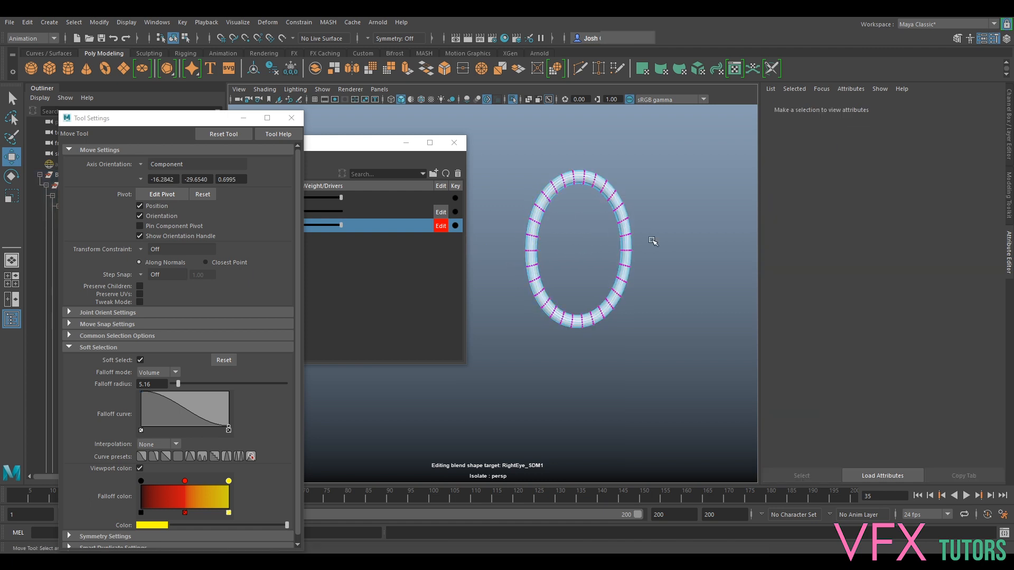
scroll(653, 243, down, 5)
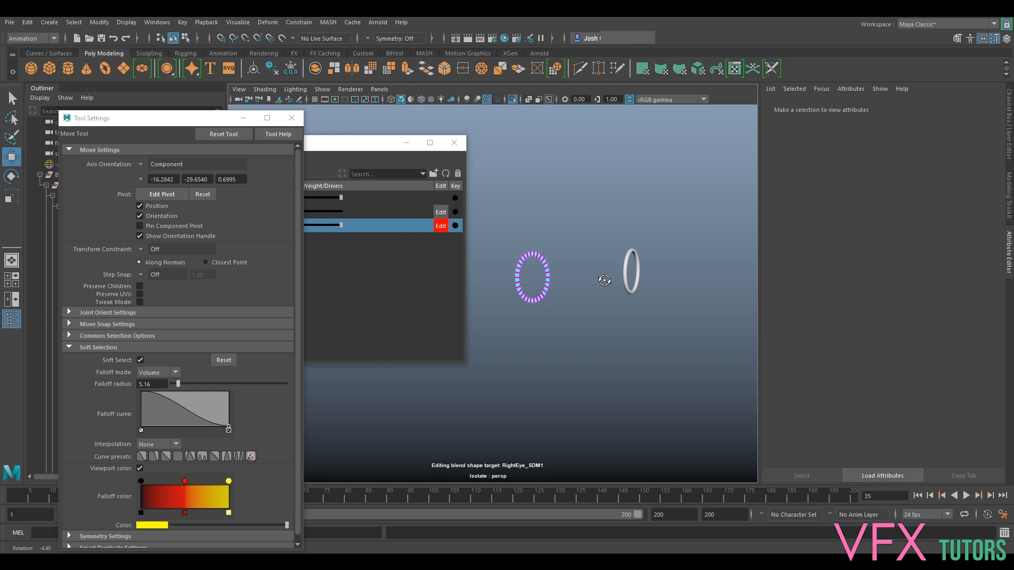
scroll(561, 280, up, 4)
alt+drag(561, 280, 693, 266)
- Undo the inward moves on both sides of the eye, back to the round ring
click(649, 271)
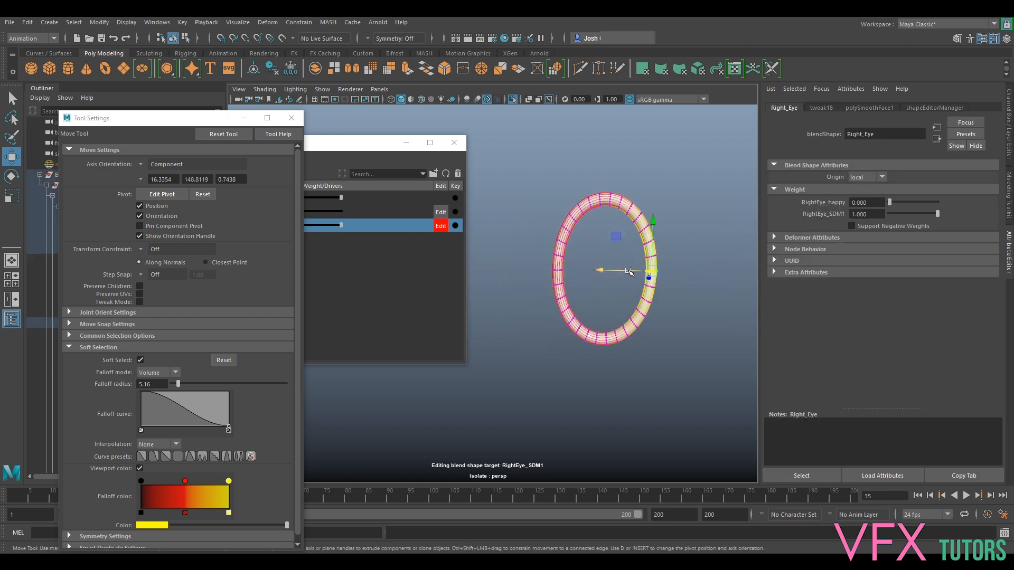
drag(622, 271, 660, 229)
key(ctrl+z)
key(ctrl+z)
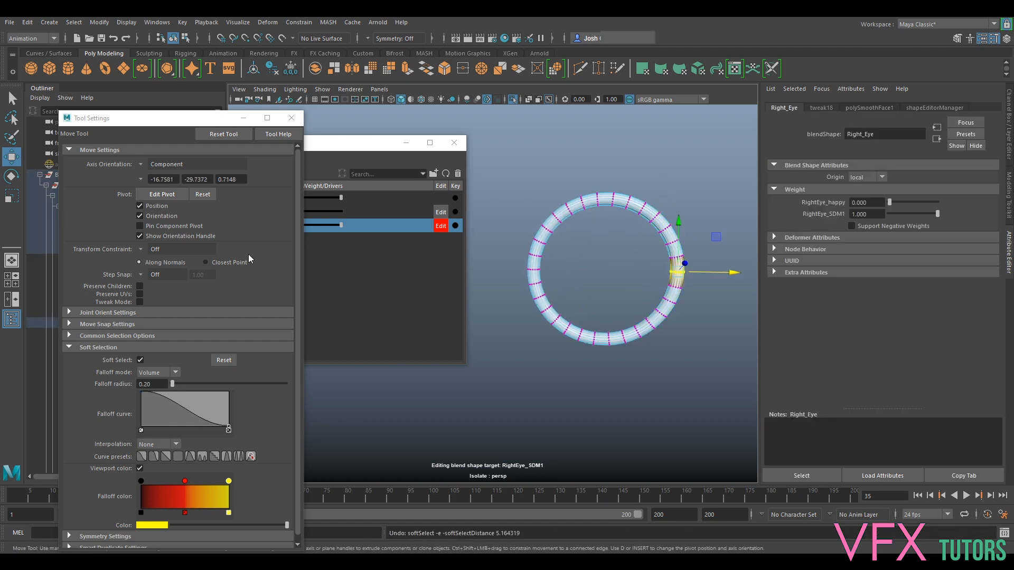
- Set the soft selection falloff radius to 2.82 and push both sides of the ring inward into a tall, pinched shape
drag(177, 387, 179, 386)
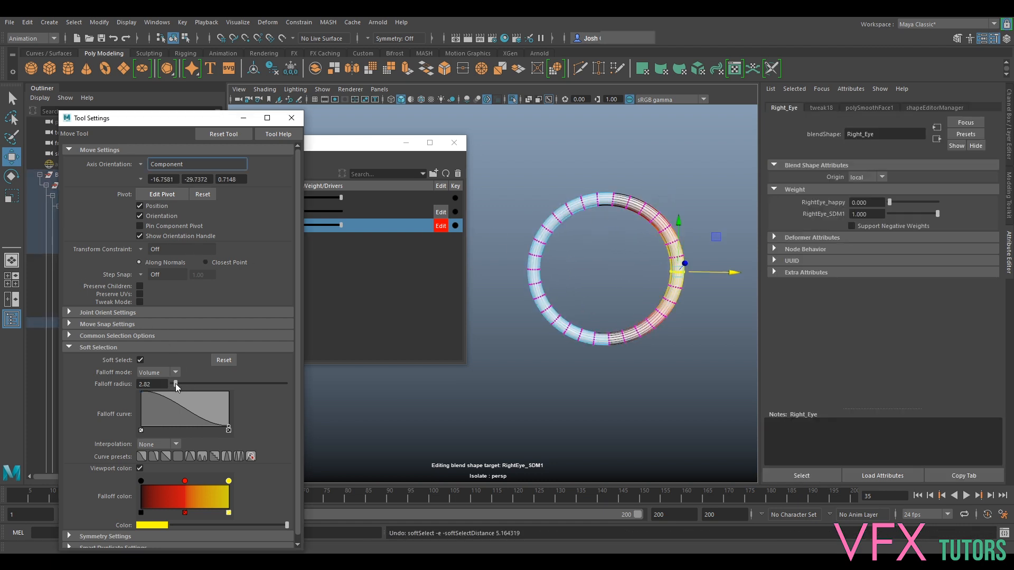
drag(716, 273, 681, 275)
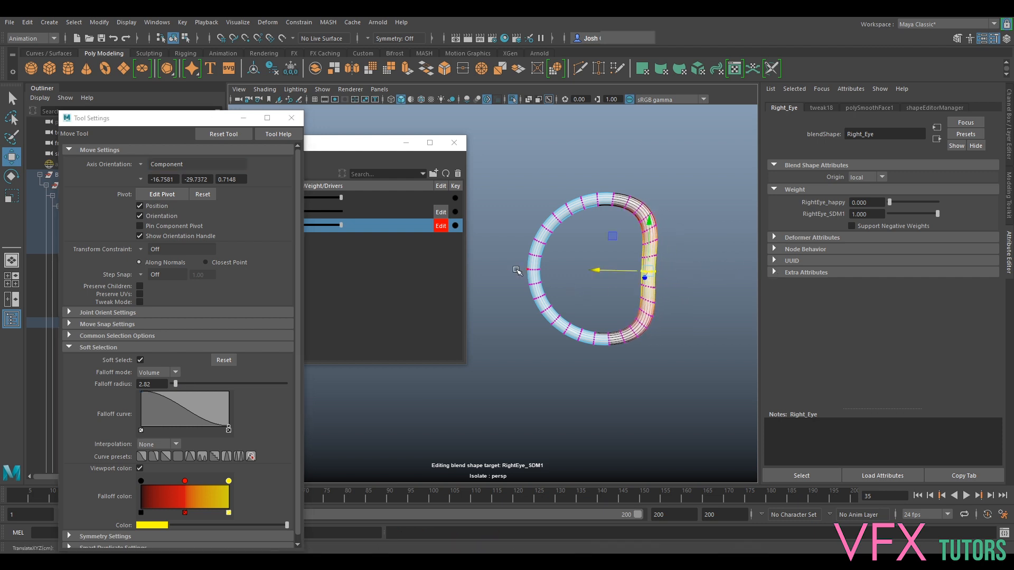
click(530, 270)
drag(504, 271, 542, 275)
click(654, 271)
mouse_move(619, 275)
mouse_down()
mouse_move(580, 279)
mouse_move(600, 272)
mouse_up()
- Return the pinched eye to object selection, shift the Tool Settings window aside, and turn off editing for the new target
right_drag(636, 252, 712, 227)
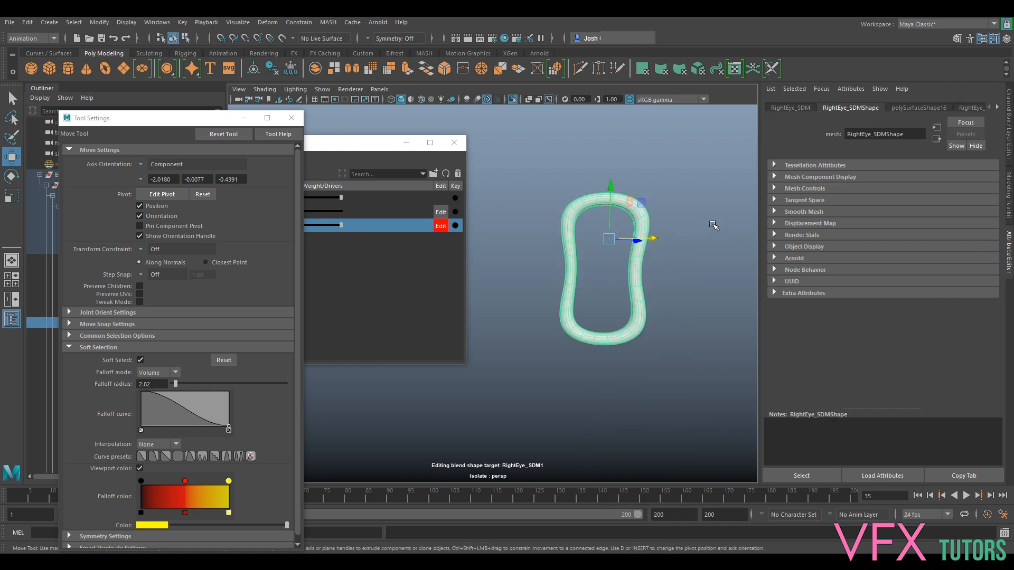
click(713, 226)
scroll(693, 235, down, 3)
click(586, 266)
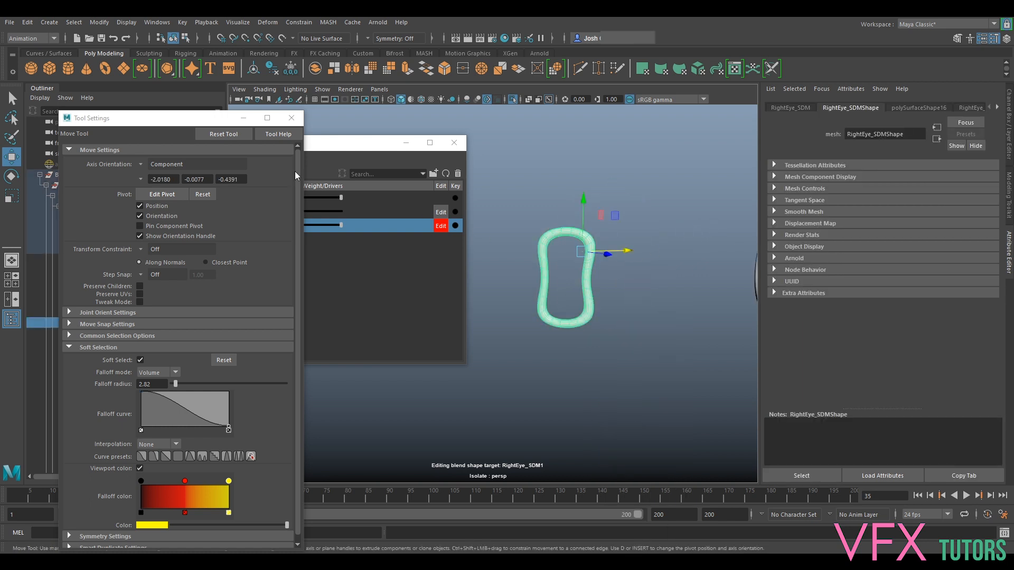
drag(199, 119, 143, 121)
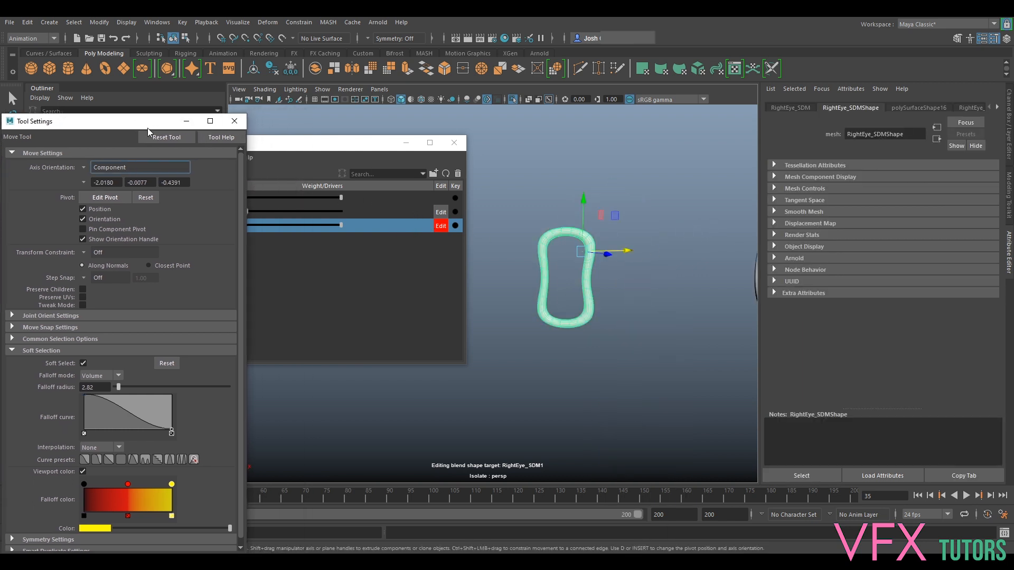
click(441, 226)
- Compare the happy and pinched eye shapes by alternating their target weights between 0 and 1
drag(341, 225, 101, 252)
click(284, 209)
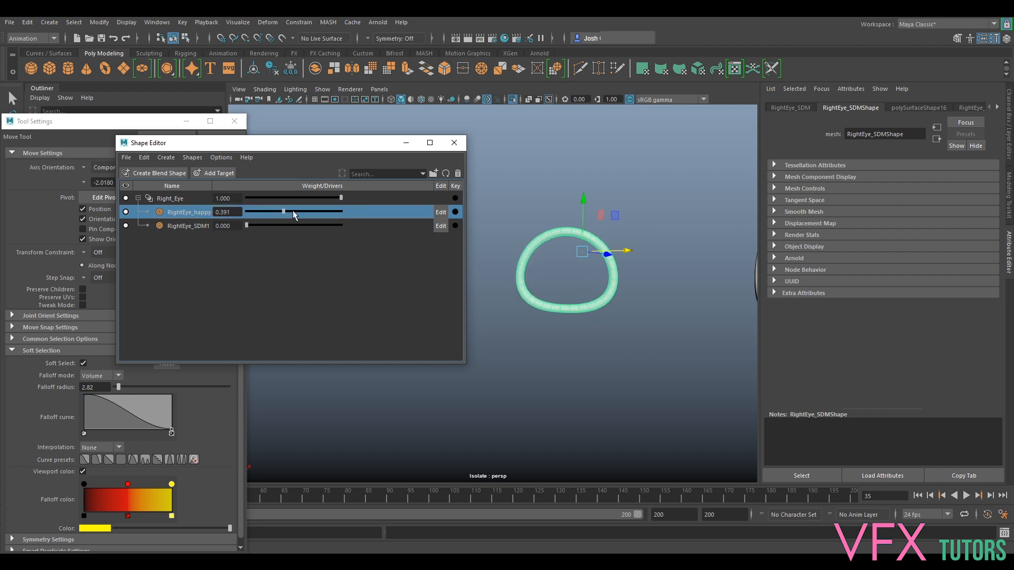
drag(293, 211, 341, 215)
mouse_move(246, 226)
mouse_down()
mouse_move(362, 232)
mouse_move(247, 227)
mouse_up()
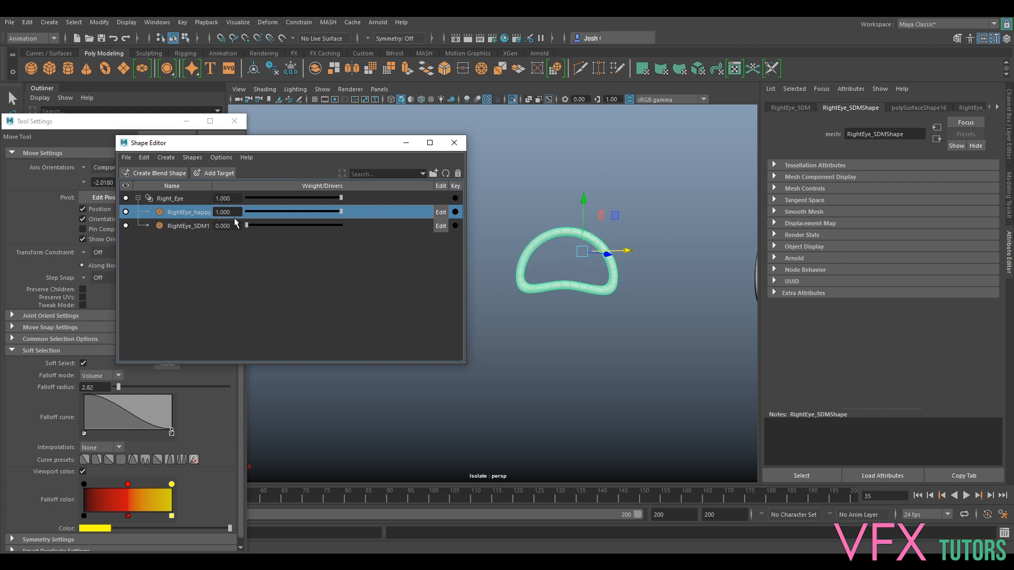
drag(347, 210, 508, 252)
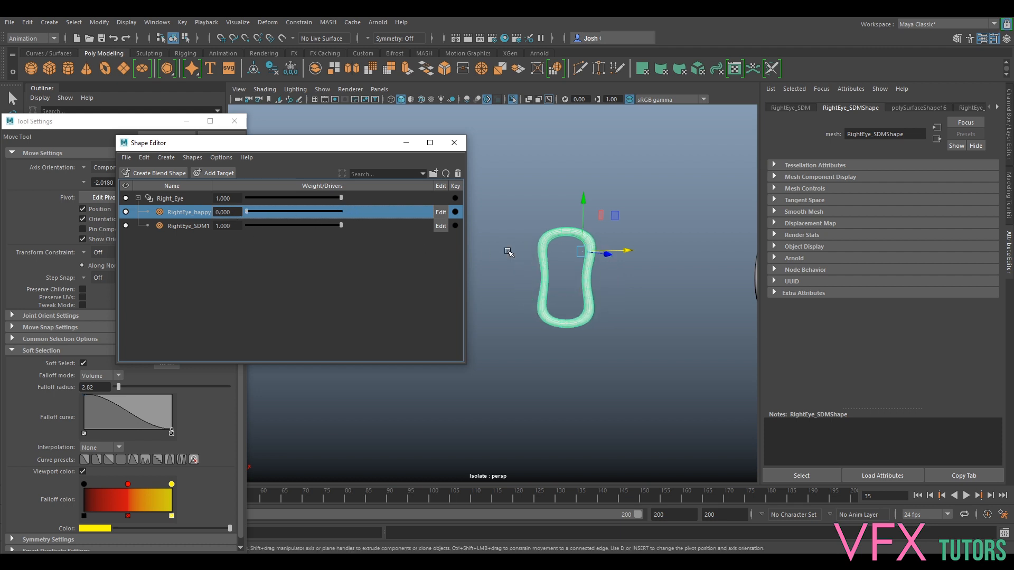
- Rename the second target as RightEye_Goat and set its weight to 0
click(200, 226)
double_click(191, 226)
double_click(205, 213)
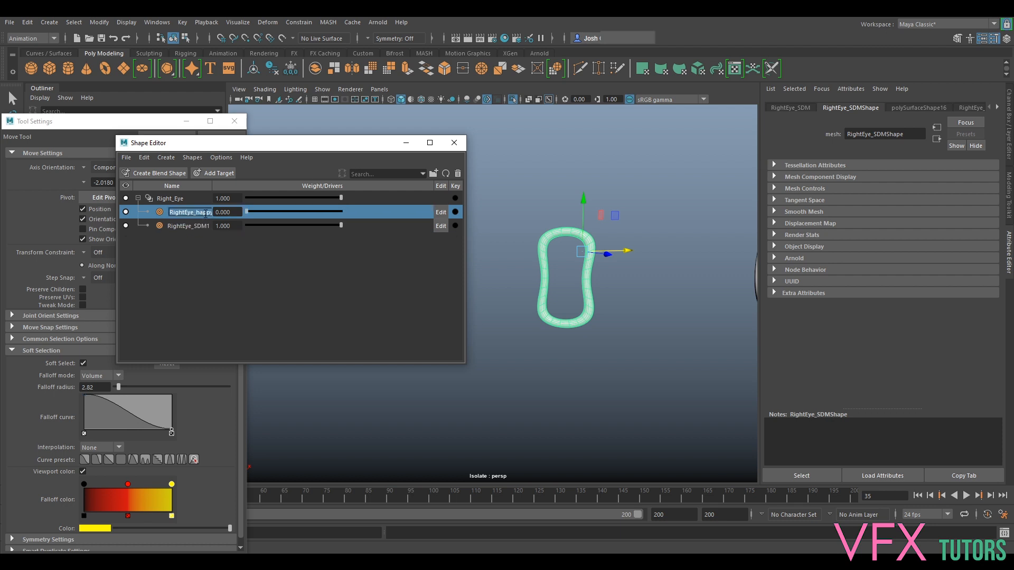
click(213, 212)
double_click(198, 228)
drag(196, 226, 251, 227)
text(Goat)
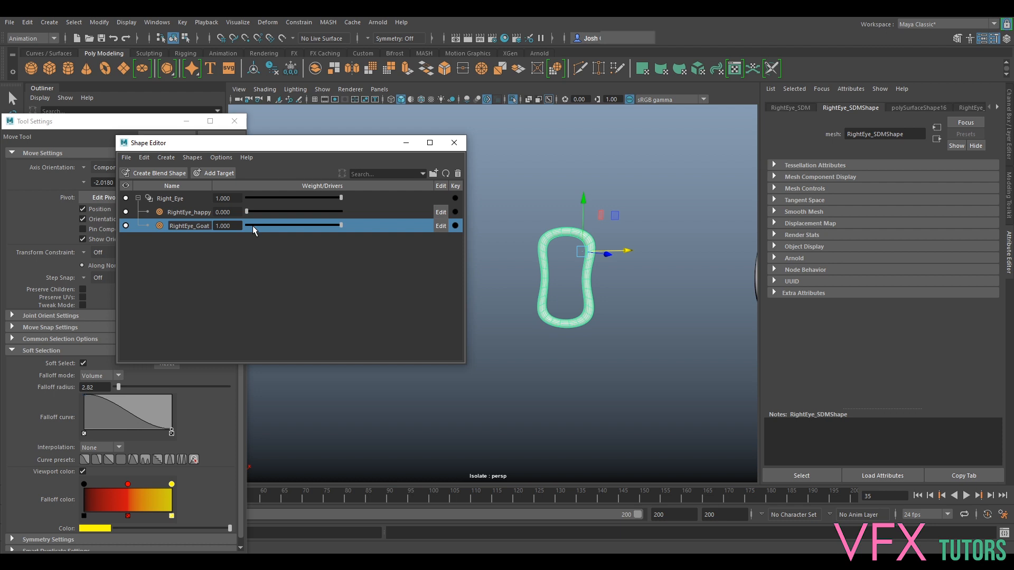
key(Return)
drag(297, 228, 220, 229)
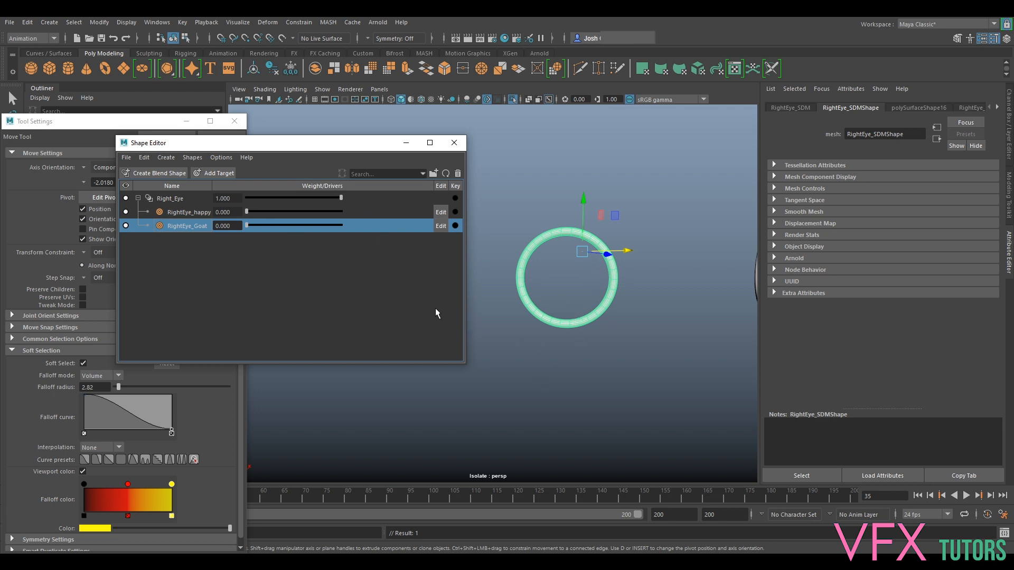
- Add a third target to the Right_Eye blend shape and switch the ring to edge selection
click(182, 199)
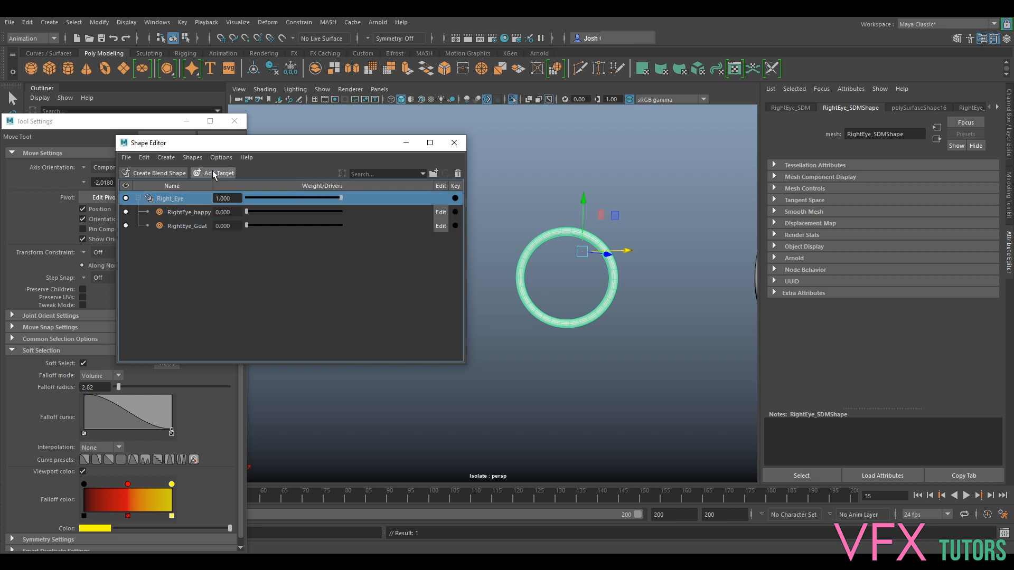
click(214, 173)
alt+drag(677, 257, 683, 253)
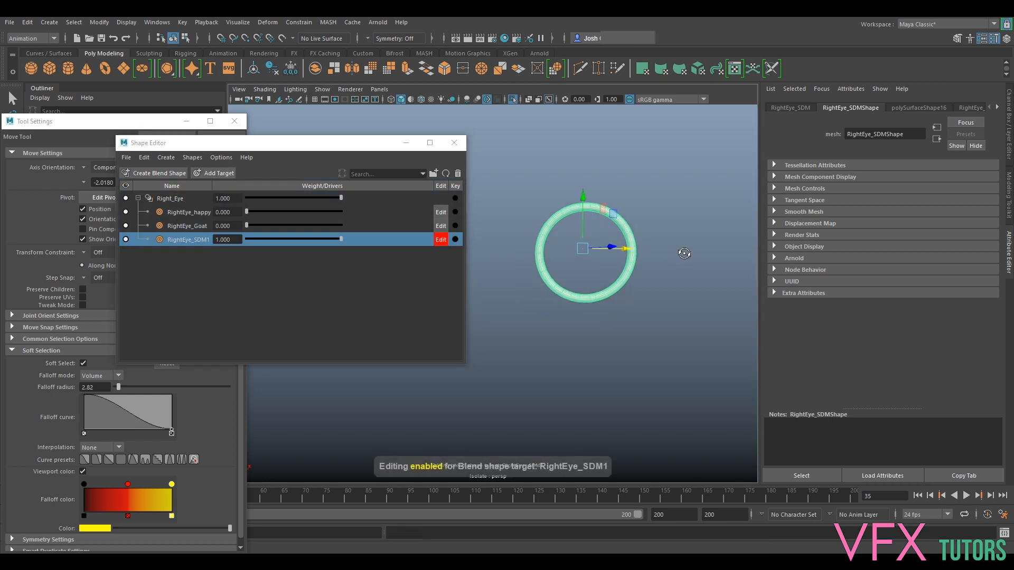
right_drag(633, 256, 582, 253)
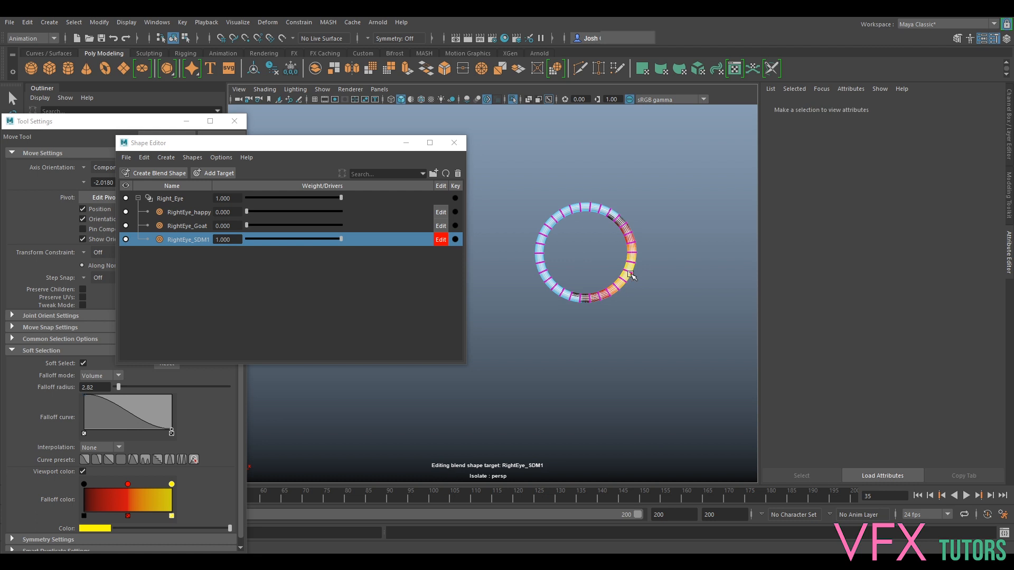
- Push the soft-selected edges at the ring's upper right diagonally inward to give the third target a slanted, flattened side
scroll(660, 233, up, 5)
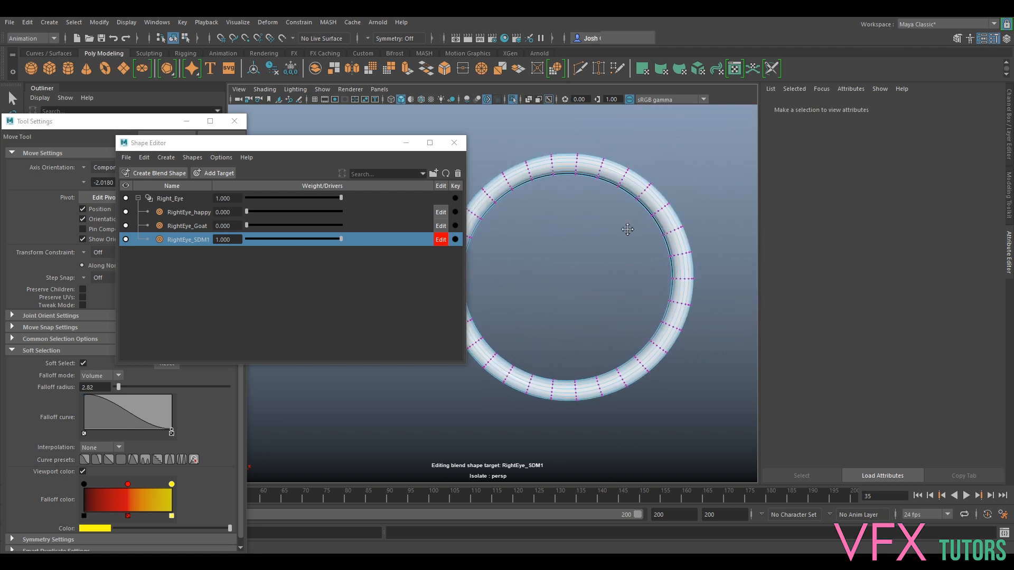
drag(685, 184, 652, 221)
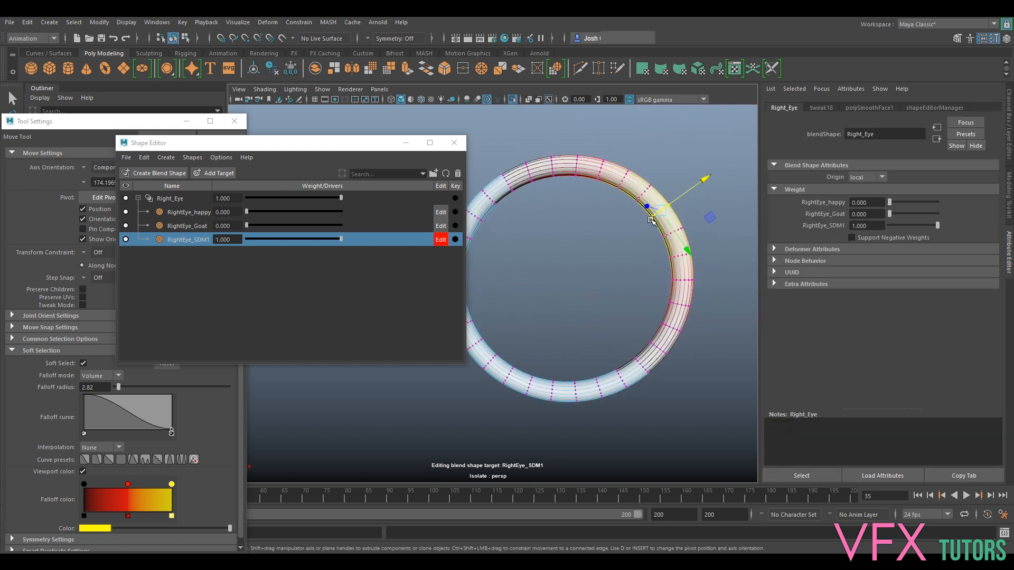
drag(674, 187, 638, 221)
drag(674, 181, 633, 220)
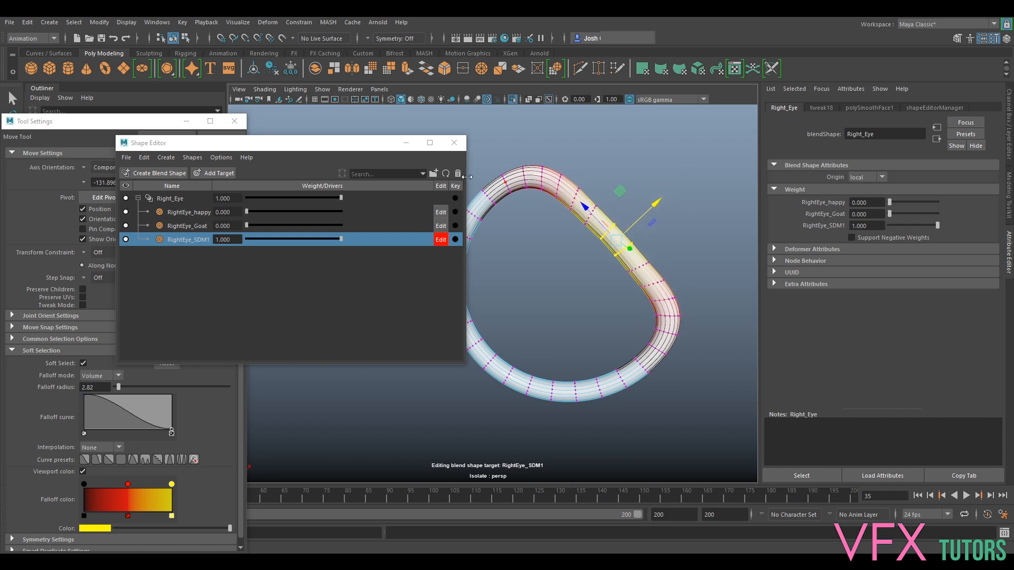
alt+middle_drag(631, 281, 655, 227)
scroll(634, 254, down, 5)
scroll(585, 253, up, 5)
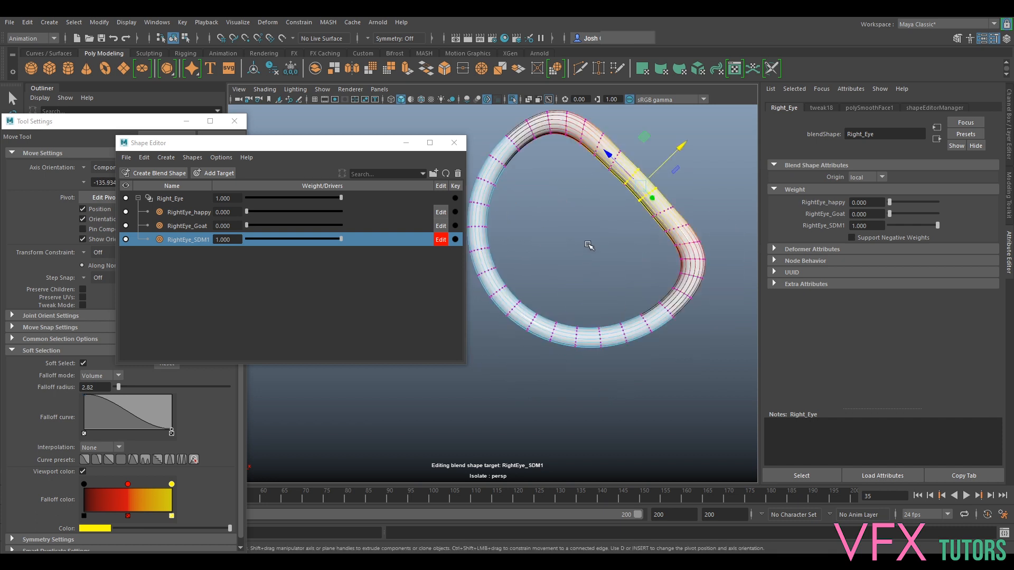
scroll(589, 245, down, 3)
mouse_move(610, 207)
mouse_down()
mouse_move(594, 220)
mouse_move(615, 212)
mouse_up()
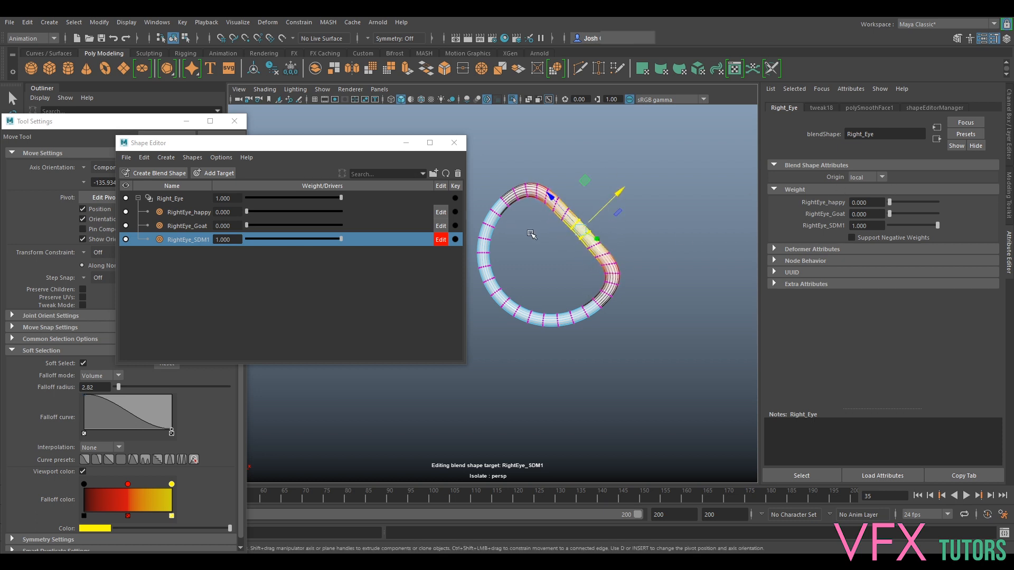
- Turn off editing for the slanted eye target, lower its weight to 0, and deselect the ring's edges
click(441, 239)
click(340, 240)
drag(340, 240, 367, 247)
drag(247, 226, 175, 231)
drag(247, 212, 137, 218)
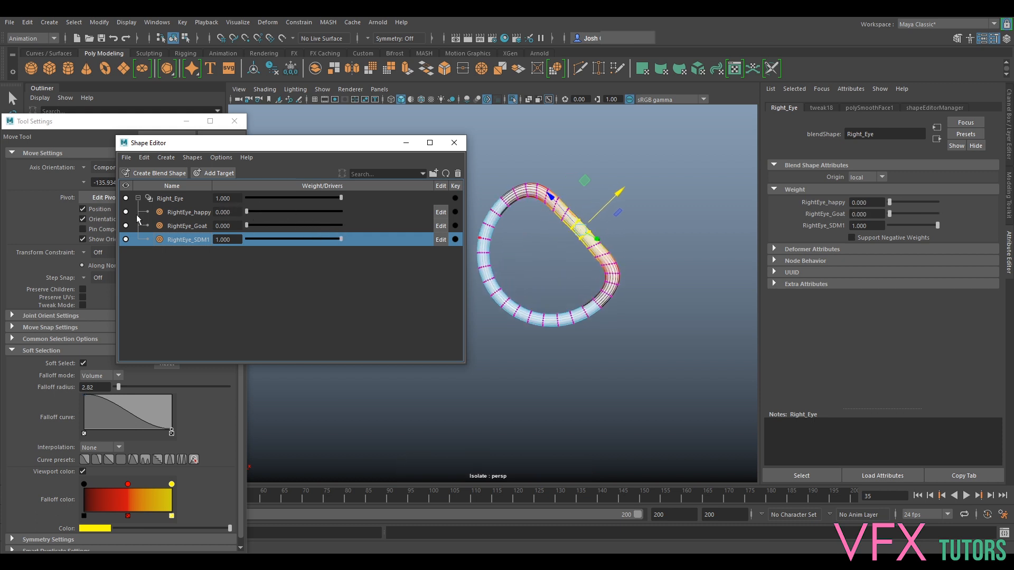
drag(358, 239, 261, 246)
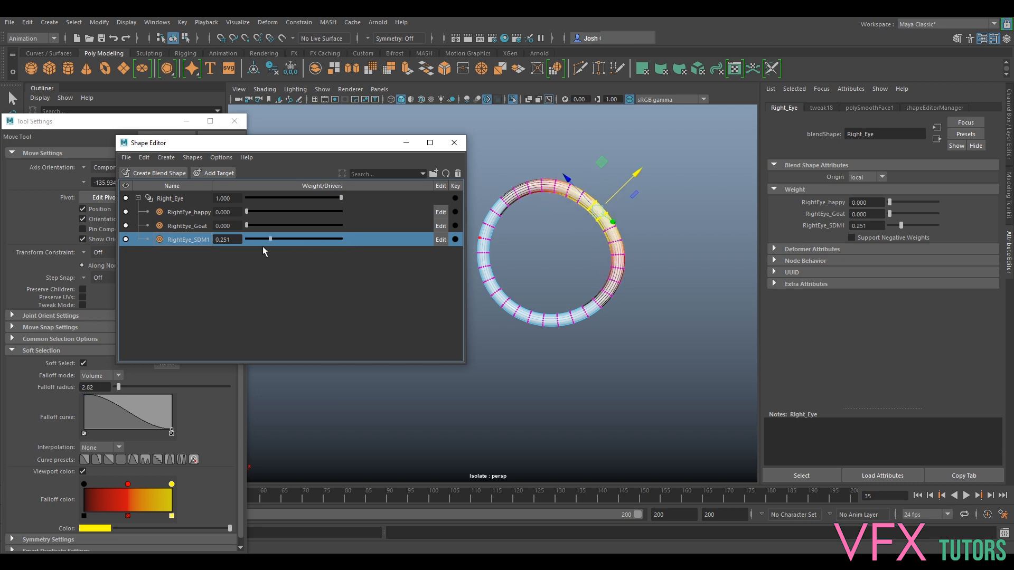
click(556, 244)
alt+middle_drag(573, 243, 595, 249)
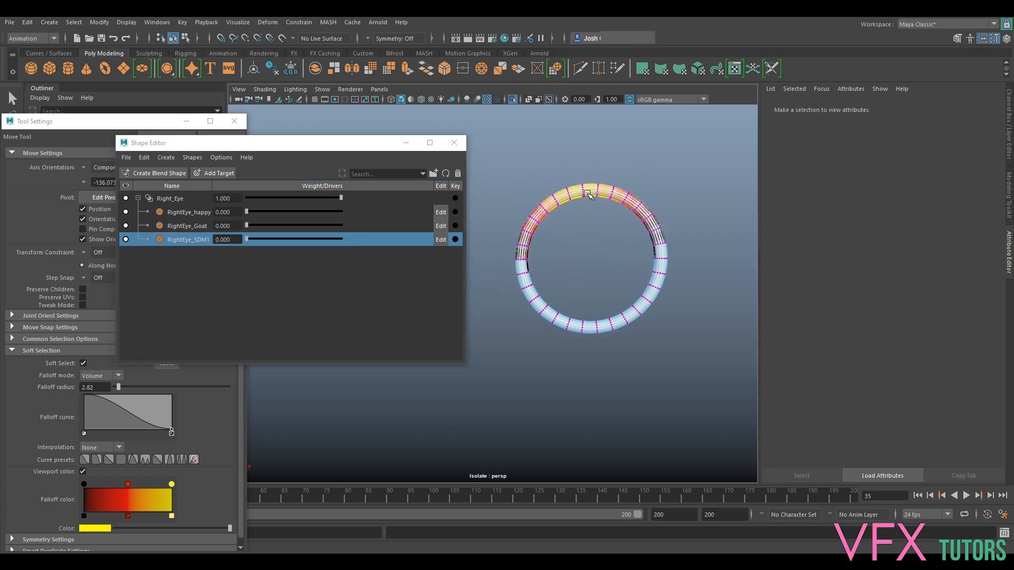
- Rename the third target as RightEye_evil and try out the three target weights, leaving them all at 0
double_click(199, 240)
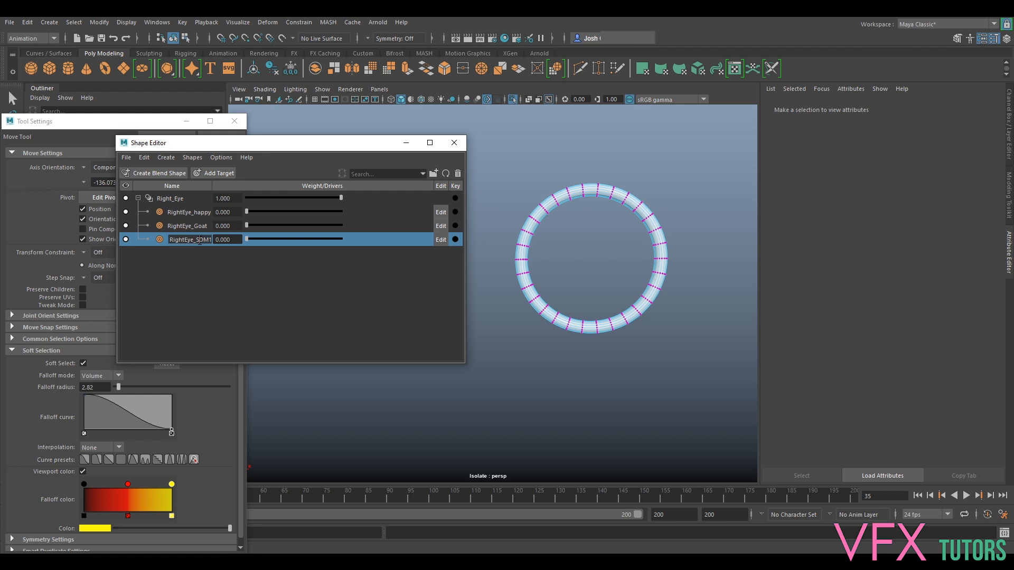
text(evil)
key(Return)
drag(247, 239, 154, 246)
drag(252, 224, 157, 220)
drag(248, 217, 22, 234)
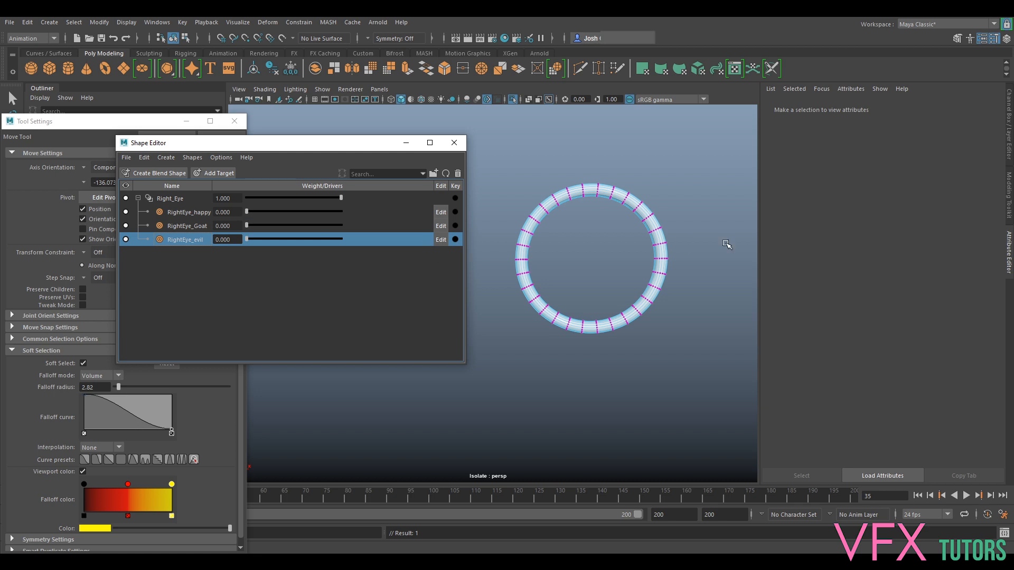
- Add a fourth target to the Right_Eye blend shape and lower the ring's top edges to flatten its upper half
click(175, 198)
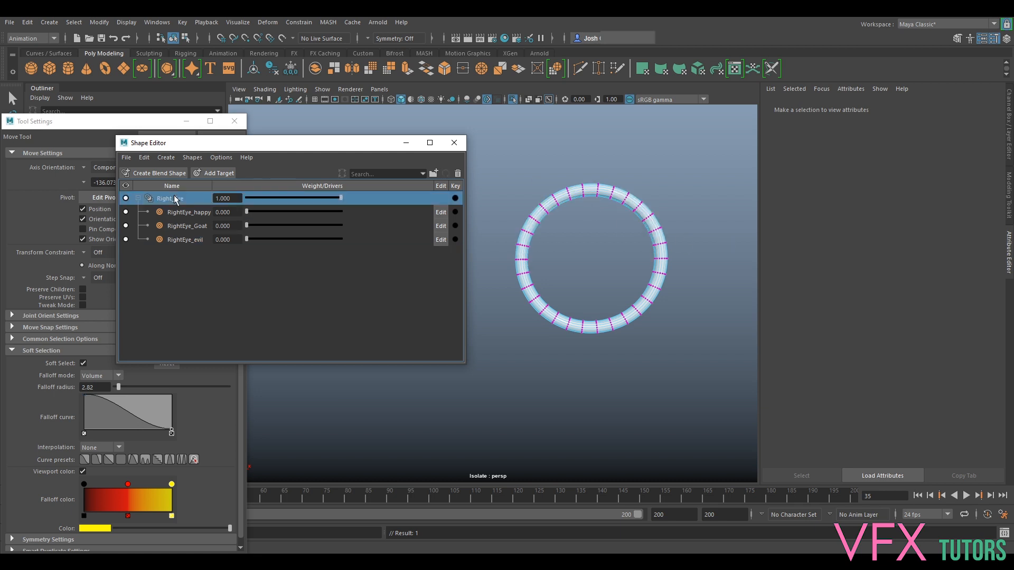
click(222, 172)
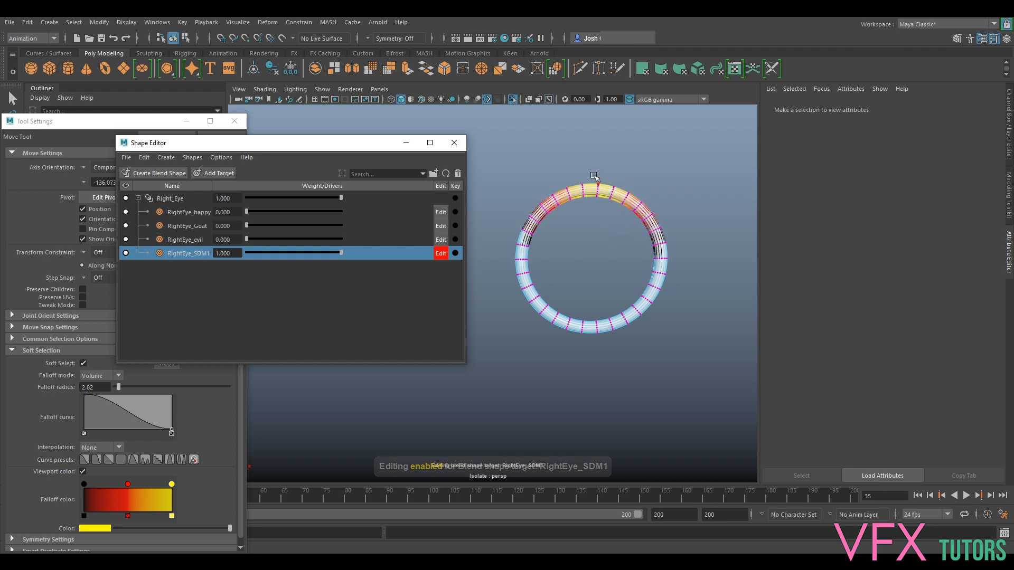
click(588, 179)
drag(577, 171, 601, 203)
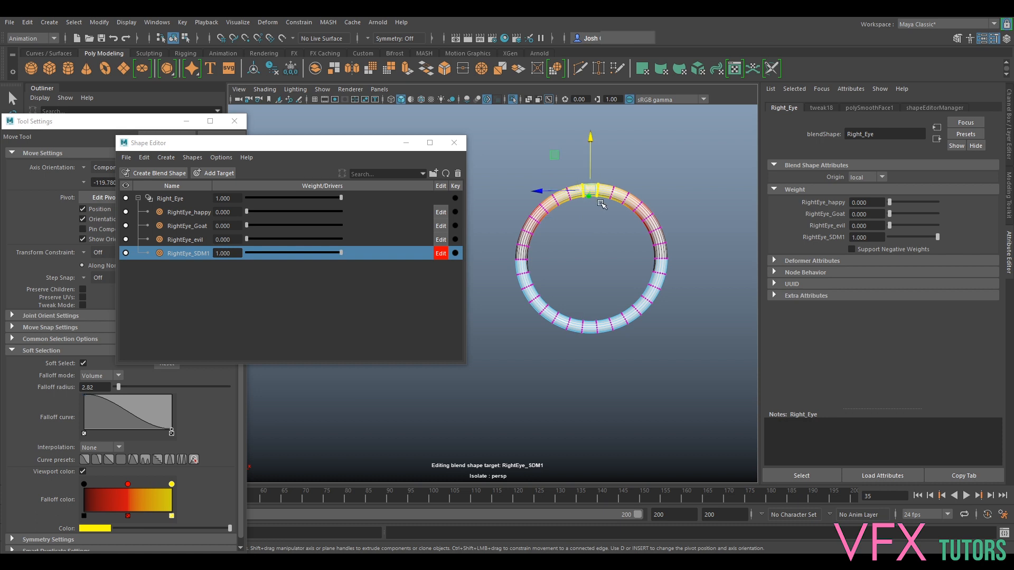
drag(592, 165, 593, 208)
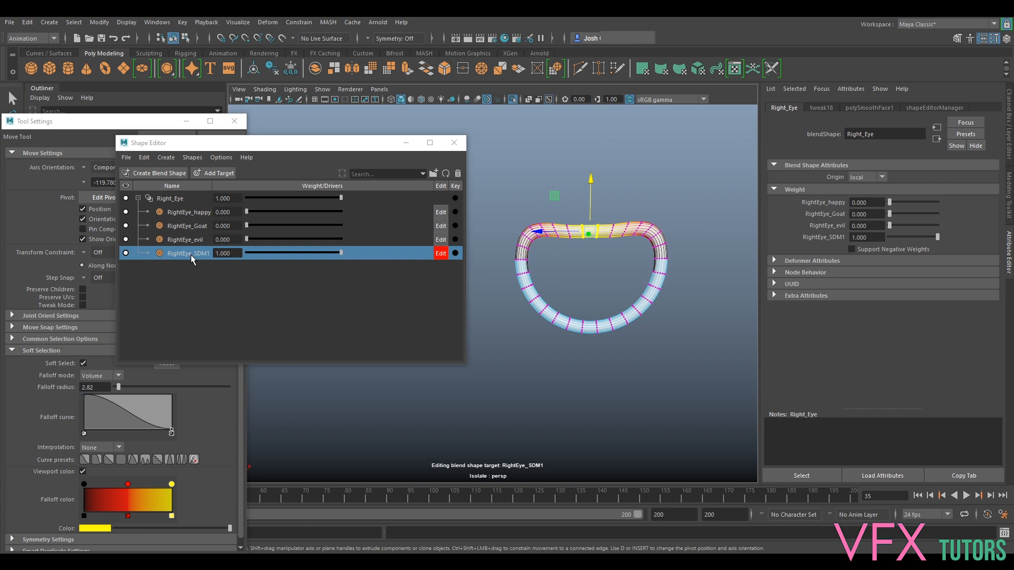
- Rename the fourth target as RightEye_NotImpressed and return the right eye to object selection with both eyes in view
double_click(205, 254)
drag(194, 254, 242, 258)
text(_No)
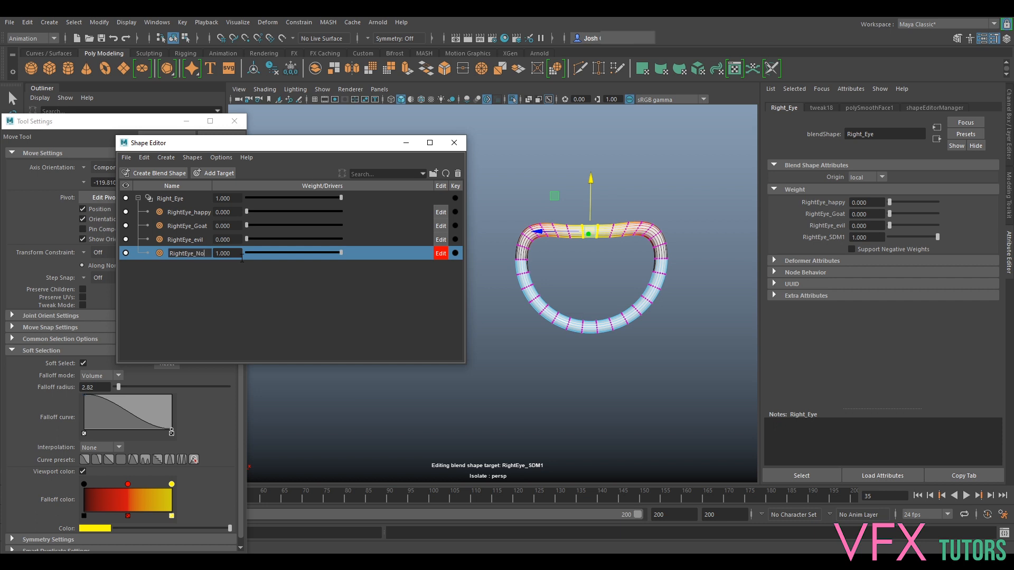
text(tImpressed)
key(Return)
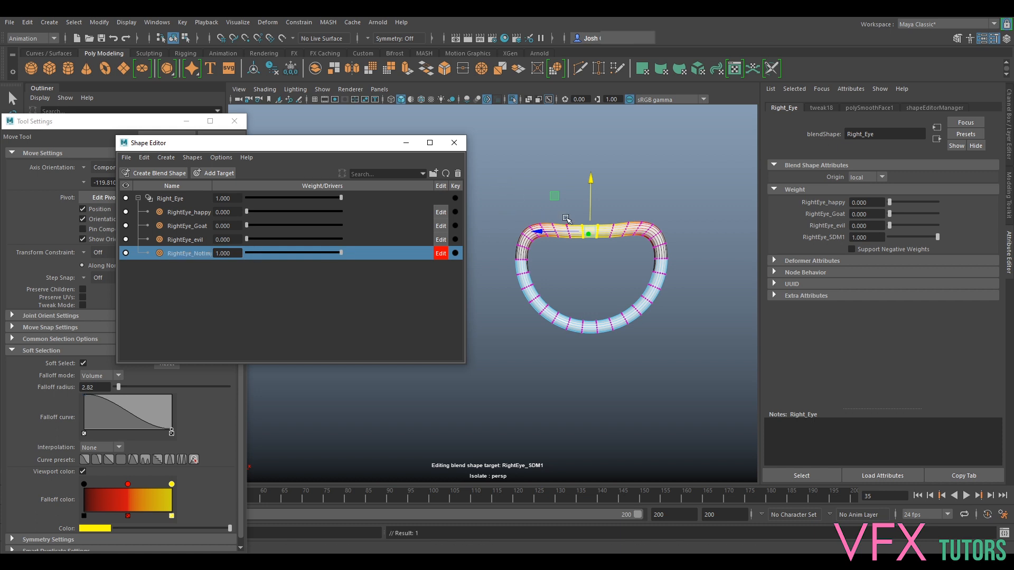
scroll(613, 244, down, 2)
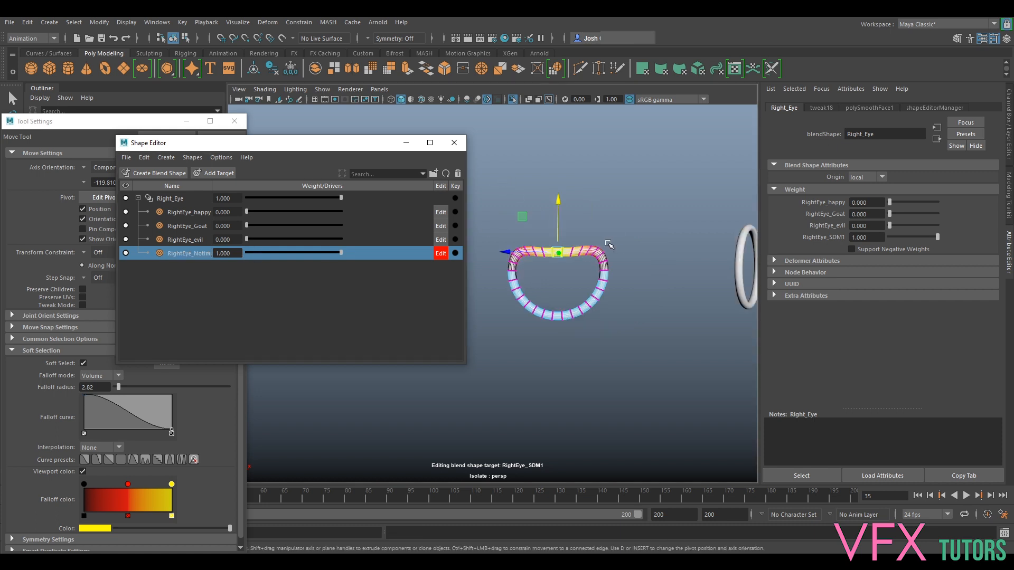
right_drag(609, 244, 639, 232)
alt+drag(606, 226, 590, 245)
scroll(595, 244, up, 3)
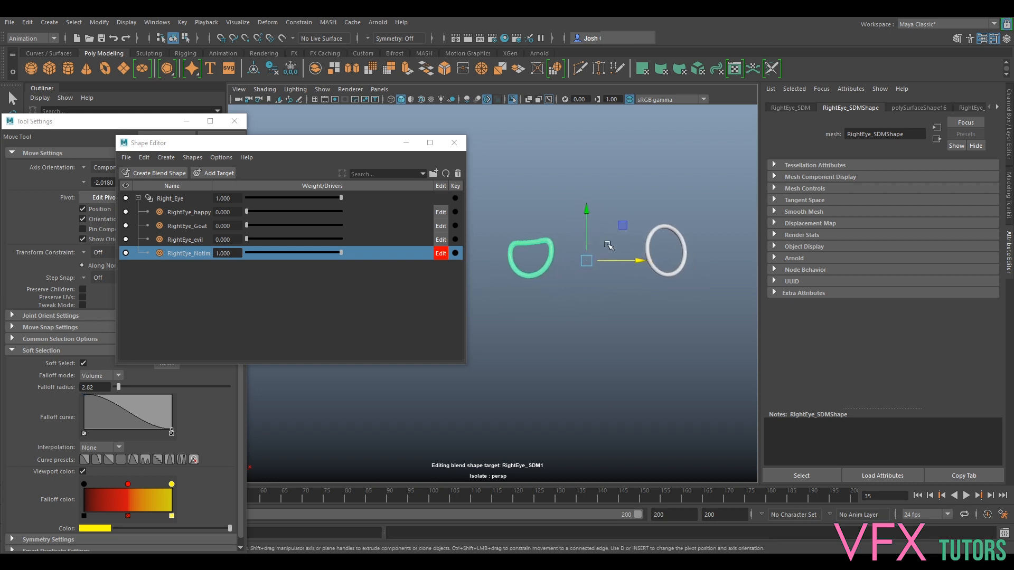
- Try out the right eye's target weights, then set every target and the overall Right_Eye weight to 0
mouse_move(341, 253)
mouse_down()
mouse_move(255, 256)
mouse_move(344, 259)
mouse_up()
drag(246, 239, 192, 257)
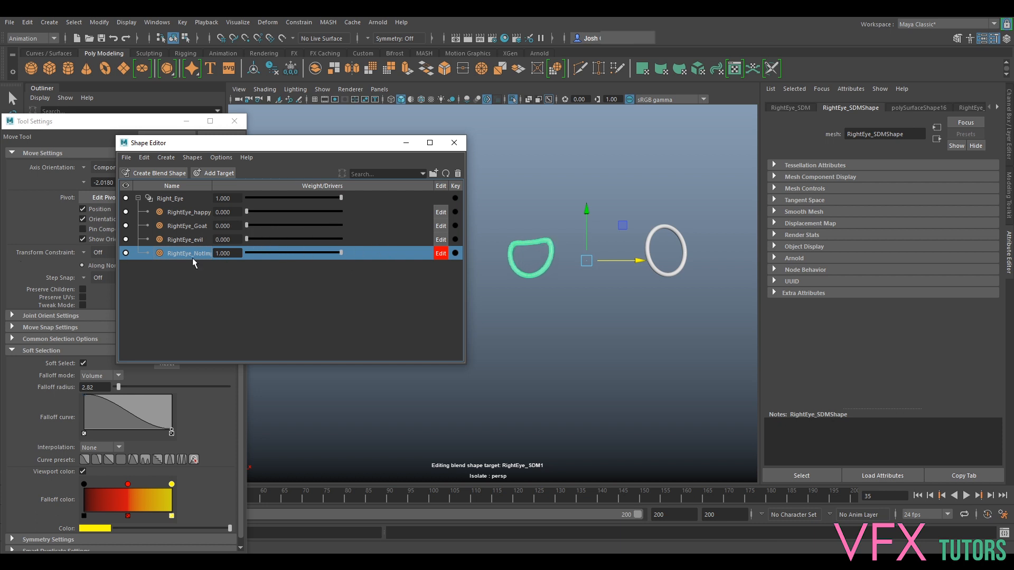
drag(247, 211, 359, 216)
drag(359, 211, 220, 217)
drag(247, 211, 278, 240)
drag(341, 198, 245, 203)
drag(258, 213, 204, 224)
click(186, 240)
click(189, 224)
click(188, 212)
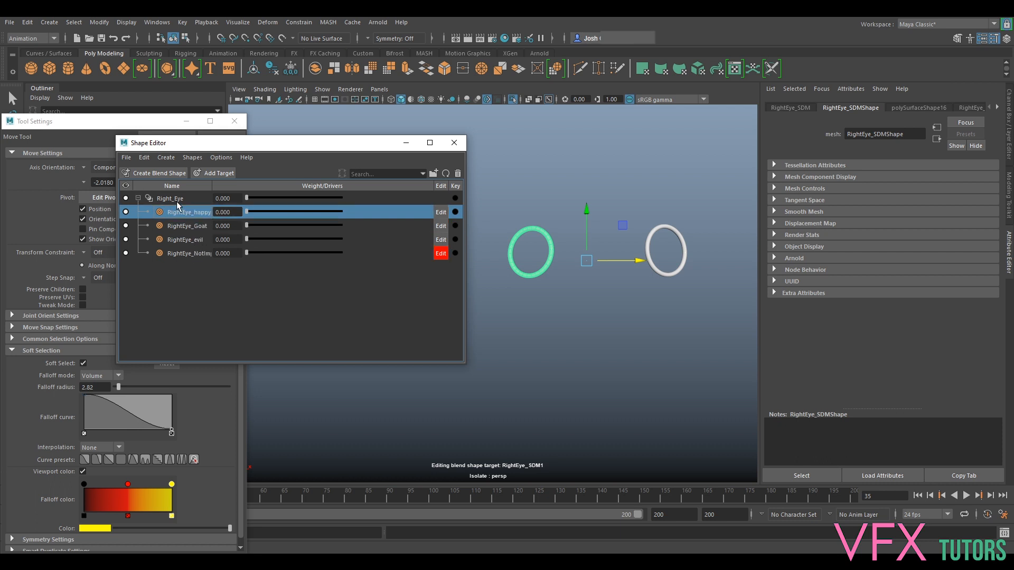
click(178, 200)
- Create a blend shape on the left eye ring and name it Left_eye
click(647, 247)
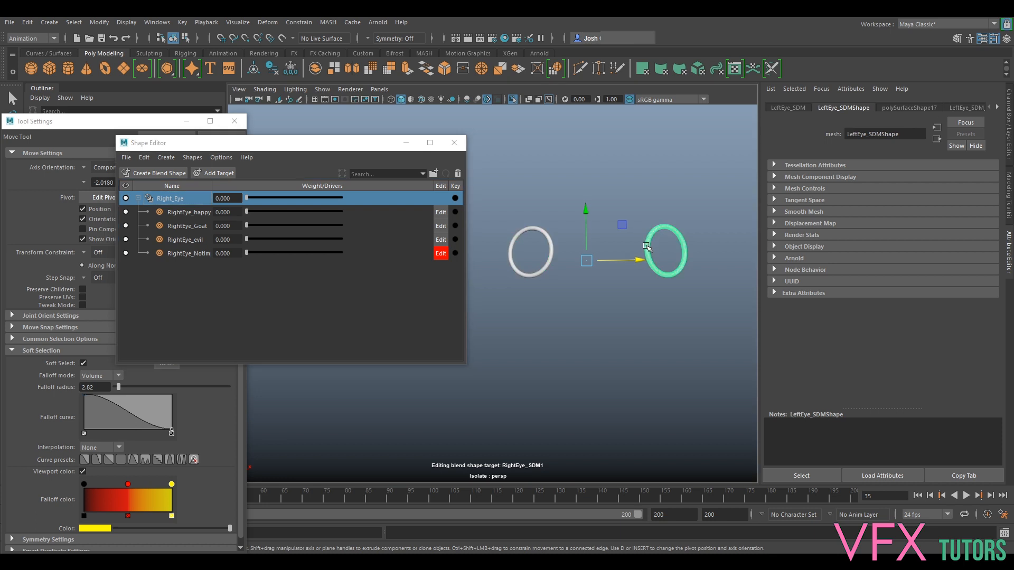
click(164, 173)
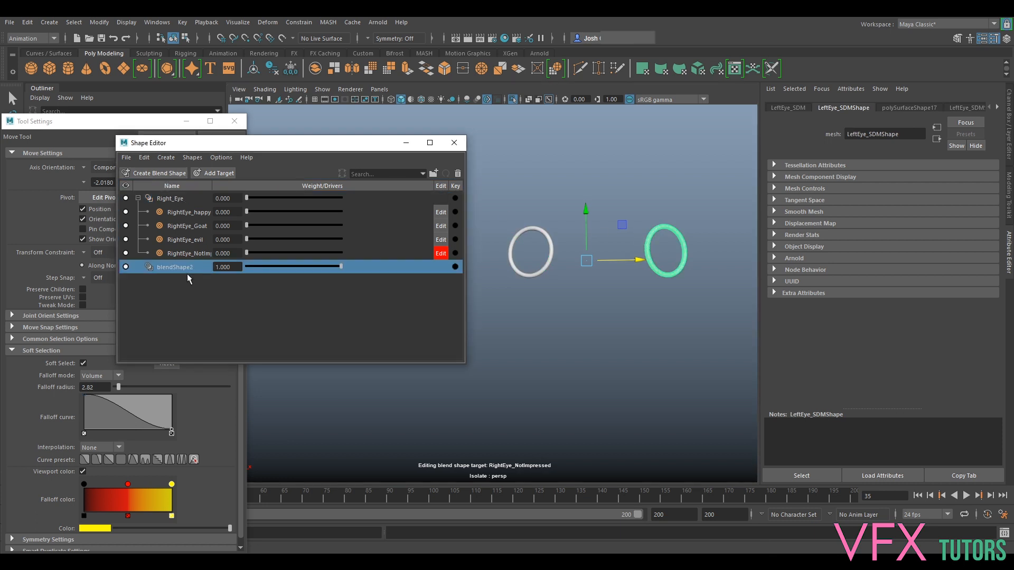
double_click(176, 267)
text(Lef)
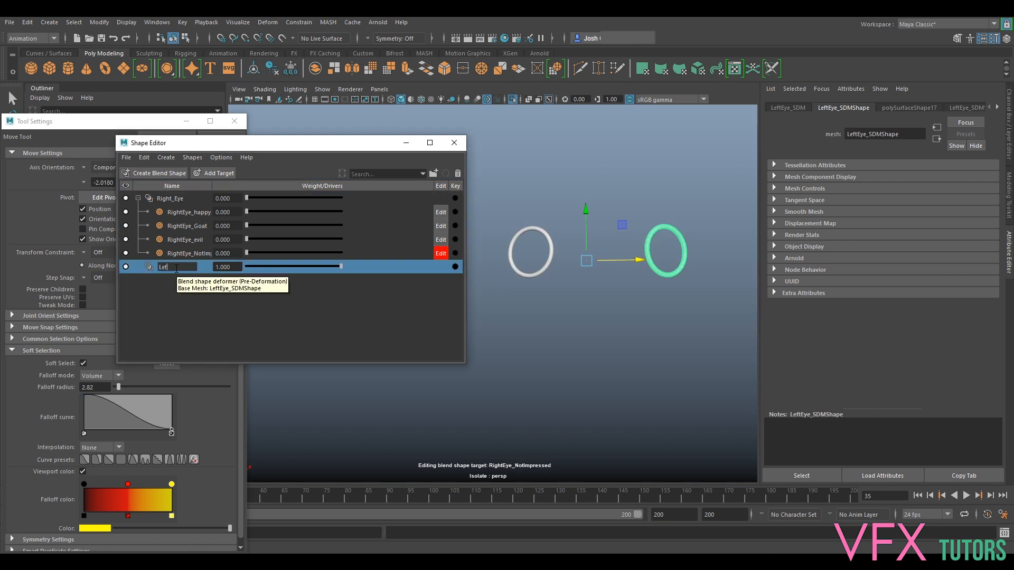
text(t_eye)
key(Return)
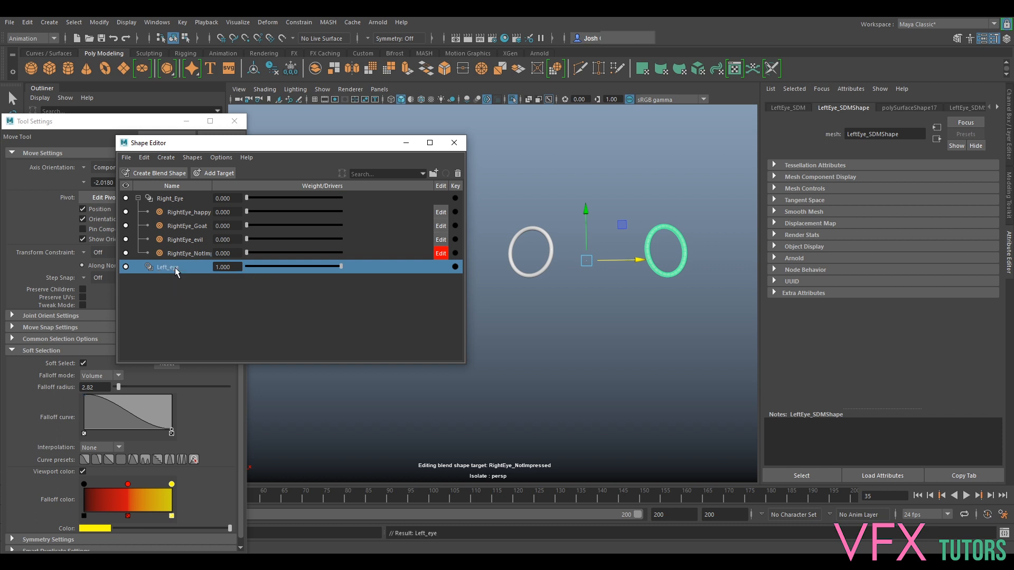
- Add a target to the Left_eye blend shape and rename it LeftEye_happy, reusing the right eye's happy target name
click(230, 175)
double_click(195, 213)
key(ctrl+c)
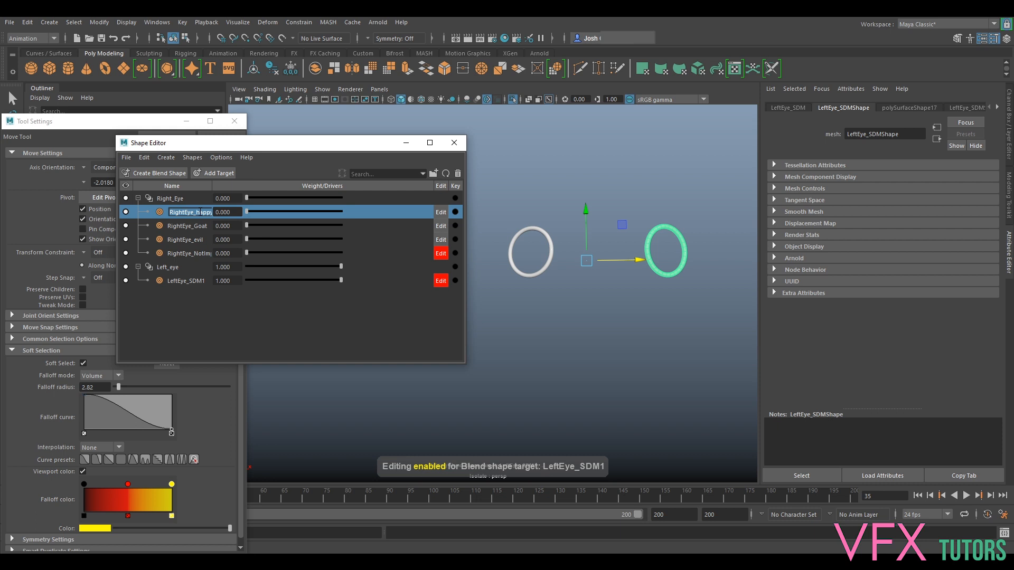
click(189, 281)
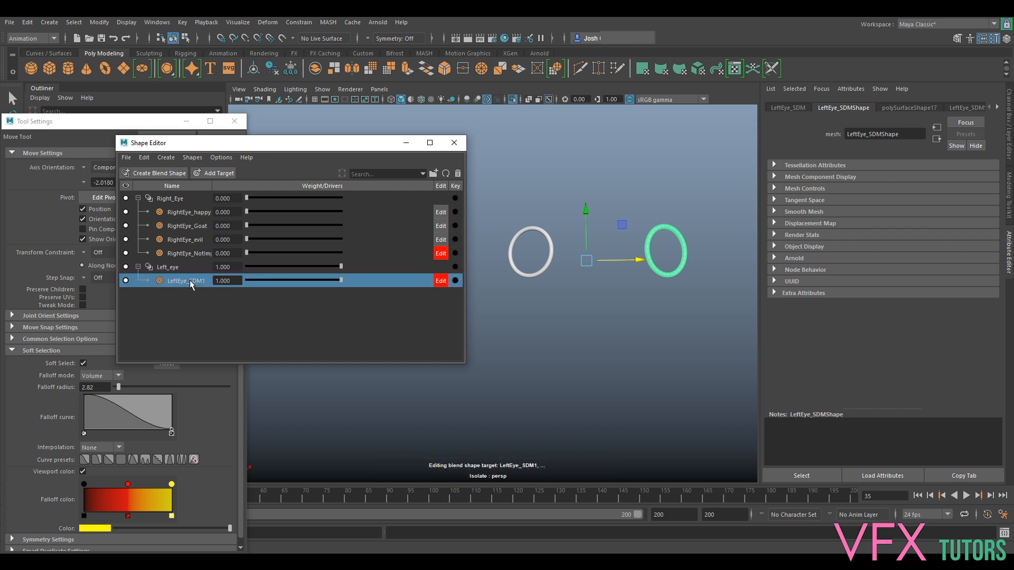
key(ctrl+v)
key(BackSpace)
key(Left)
- Set the RightEye_happy target and the overall Right_Eye weight to 1, and turn off editing for RightEye_NotImpressed
drag(245, 212, 278, 215)
drag(271, 211, 434, 206)
drag(248, 211, 464, 219)
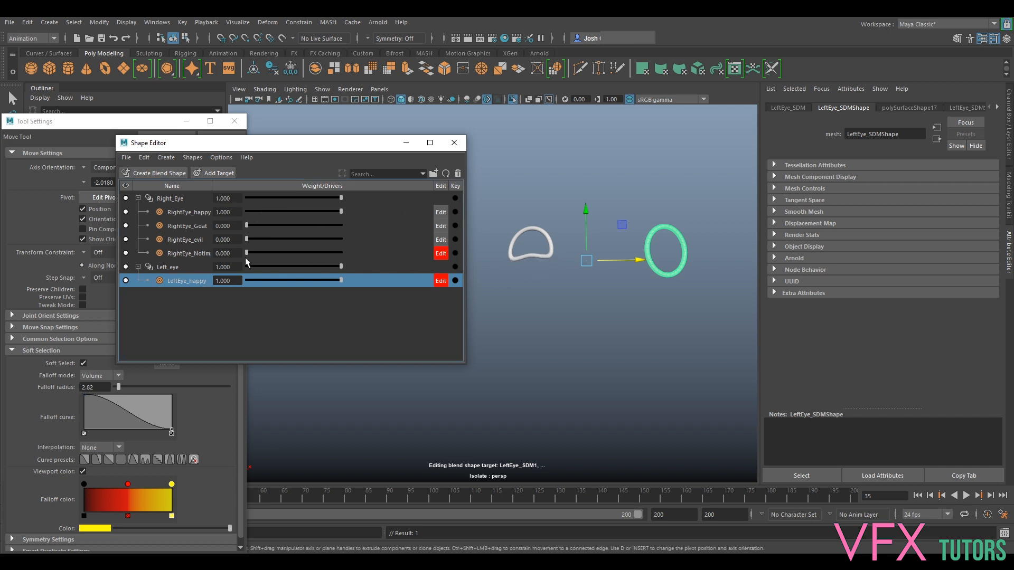
alt+drag(593, 184, 624, 185)
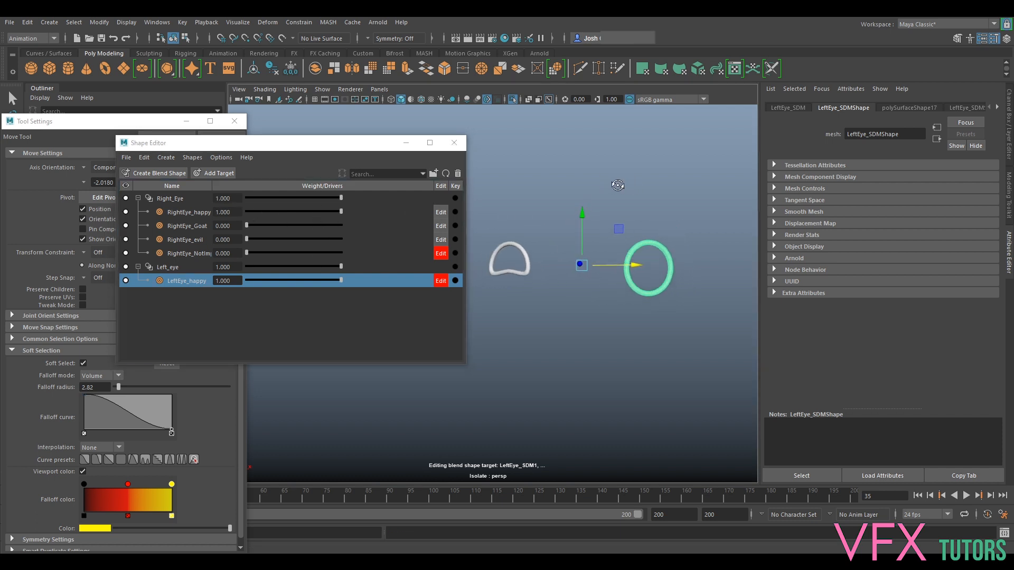
click(441, 253)
- Switch the left eye ring to edge selection and select the edges at its bottom
alt+drag(655, 310, 613, 302)
scroll(613, 301, up, 5)
alt+middle_drag(727, 296, 629, 290)
scroll(629, 291, up, 3)
scroll(628, 290, down, 6)
alt+middle_drag(570, 315, 594, 297)
right_drag(616, 260, 616, 290)
alt+middle_drag(616, 294, 587, 298)
scroll(623, 309, up, 2)
drag(540, 254, 543, 285)
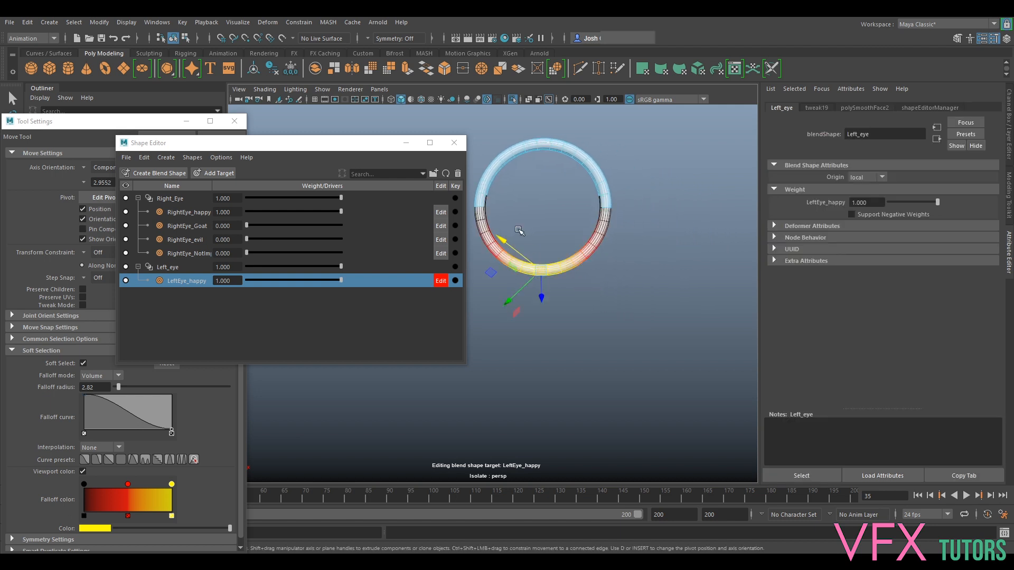
- Set the Move tool's axis orientation to World
click(104, 126)
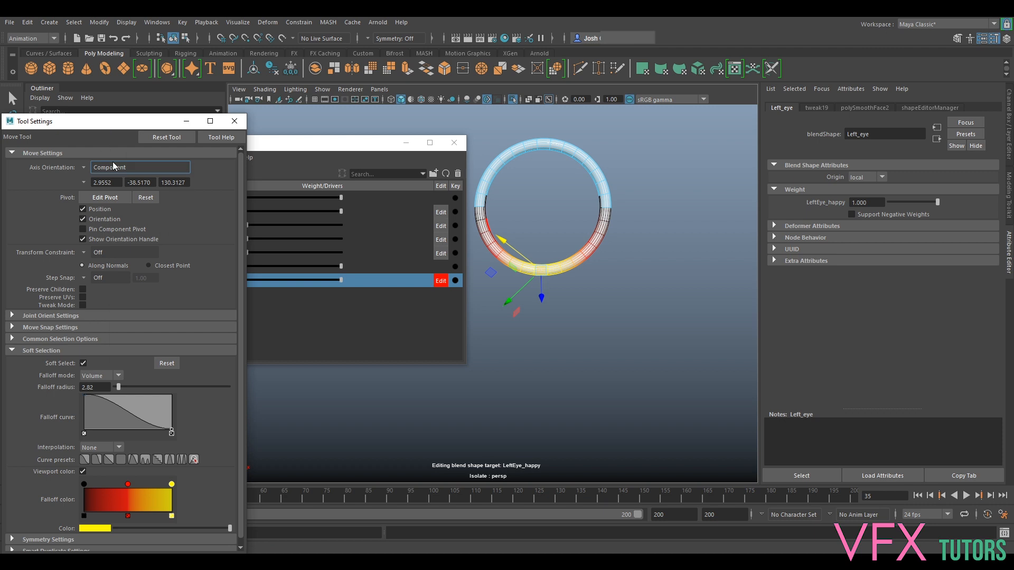
click(140, 168)
click(108, 178)
- Try raising the left eye's bottom edges to match the right eye's happy shape, and undo the moves
drag(565, 241, 564, 207)
click(701, 210)
key(ctrl+z)
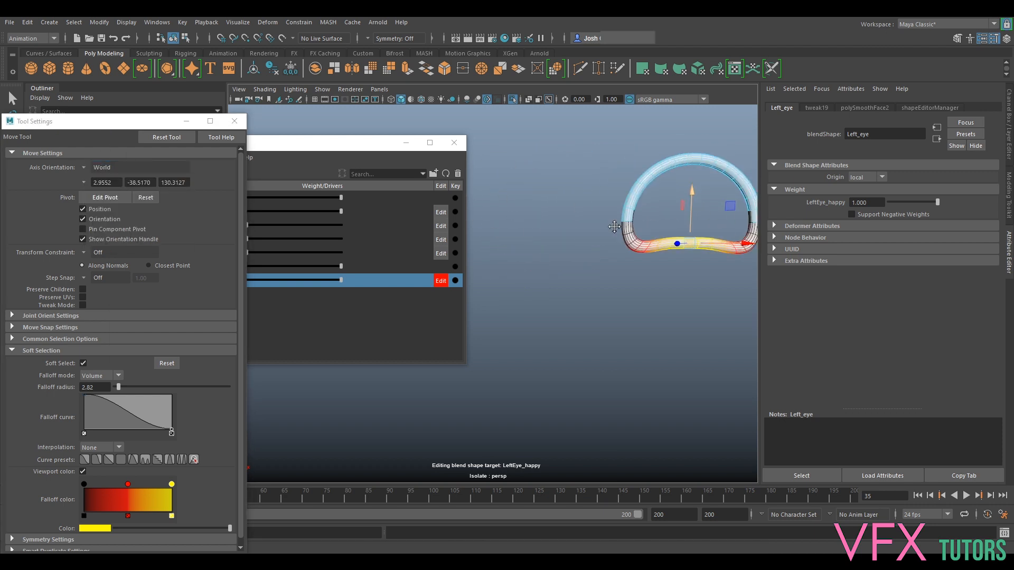
drag(603, 240, 602, 237)
alt+right_drag(603, 238, 535, 290)
alt+middle_drag(536, 289, 625, 265)
alt+right_drag(626, 265, 616, 271)
key(ctrl+z)
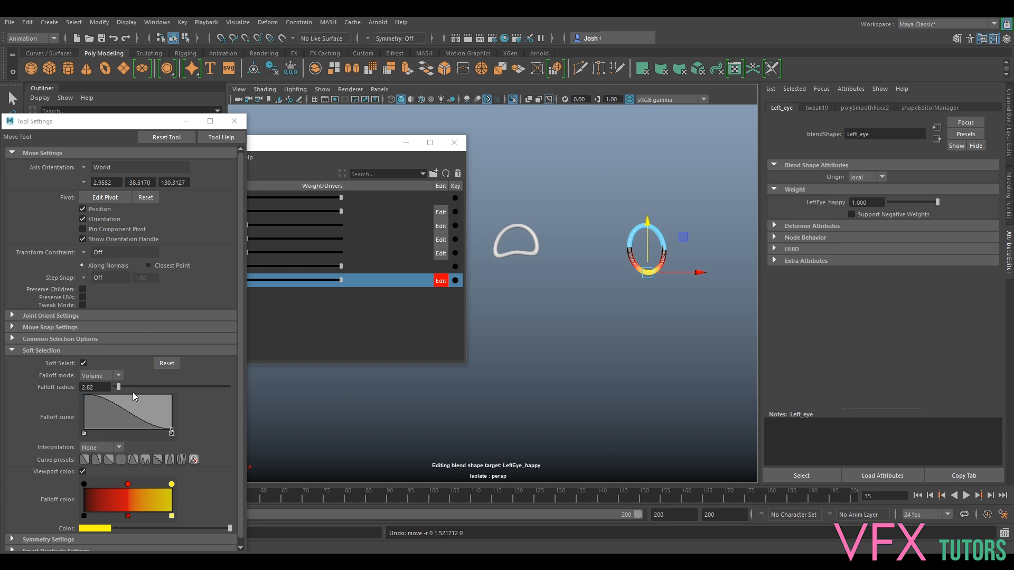
drag(114, 387, 119, 387)
drag(648, 251, 650, 236)
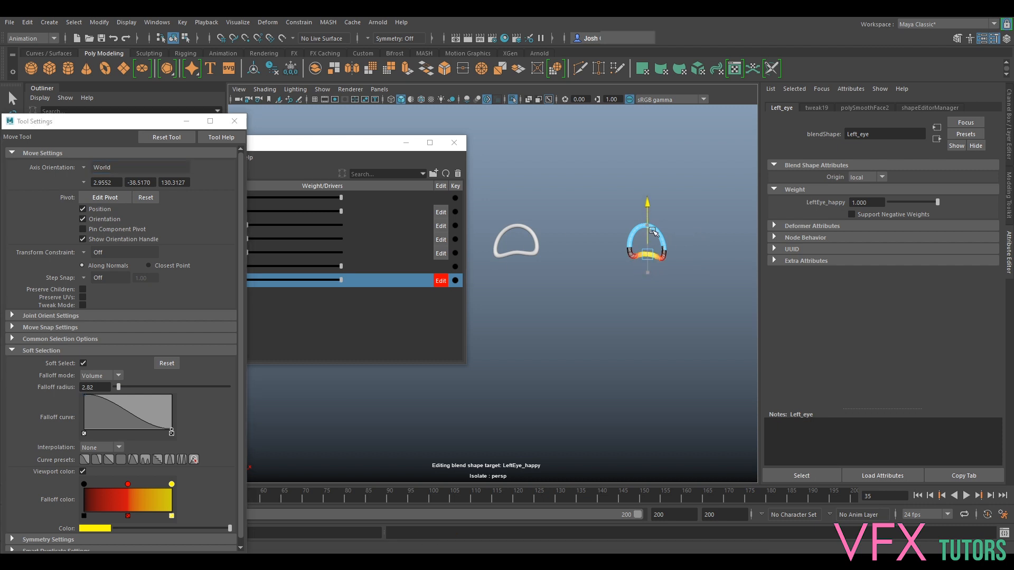
key(ctrl+z)
- Set the soft selection falloff radius to 3.2
drag(108, 388, 2, 392)
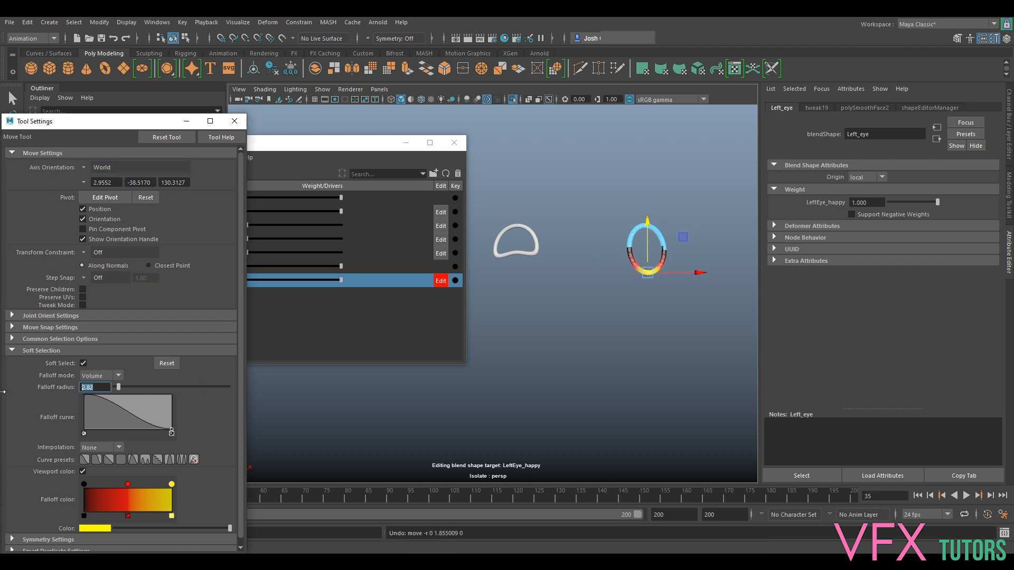
text(3.2)
key(Return)
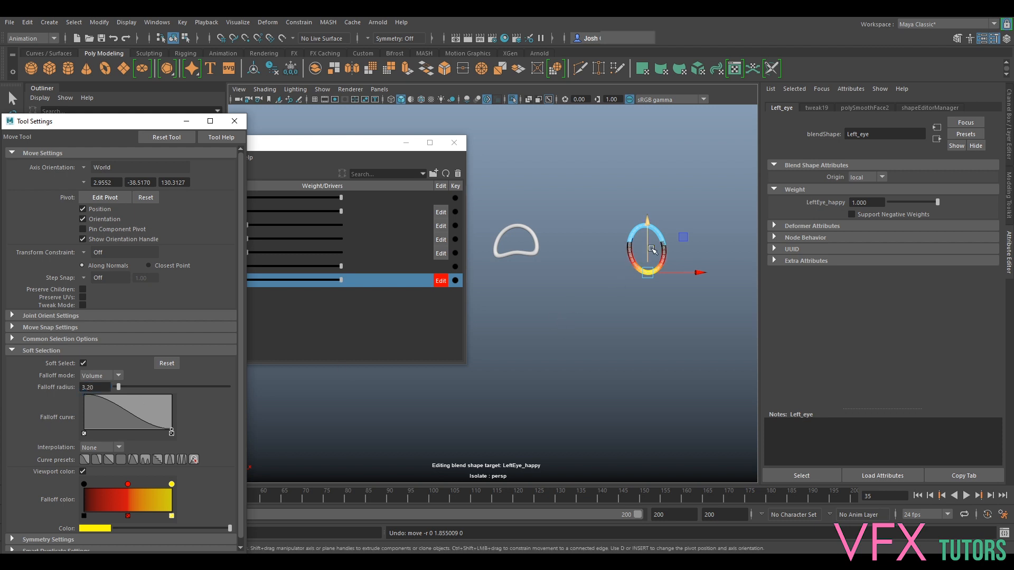
- Raise the left eye ring's soft-selected bottom edges to form an arched happy-eye shape matching the right eye
drag(648, 244, 655, 231)
alt+middle_drag(632, 270, 543, 299)
alt+right_drag(542, 299, 589, 287)
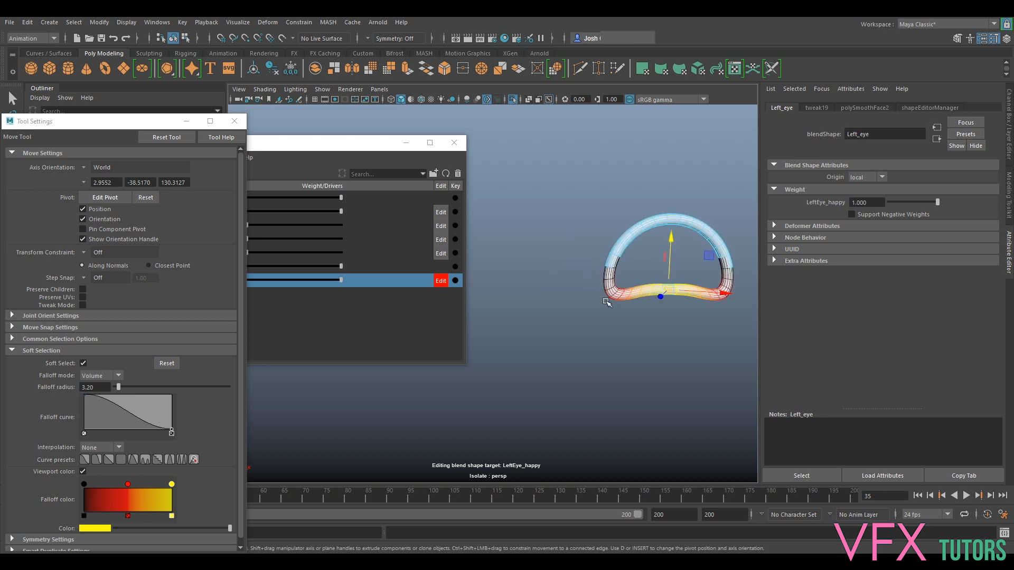
alt+middle_drag(605, 300, 563, 304)
- Set the soft selection falloff radius to 0.5
click(100, 386)
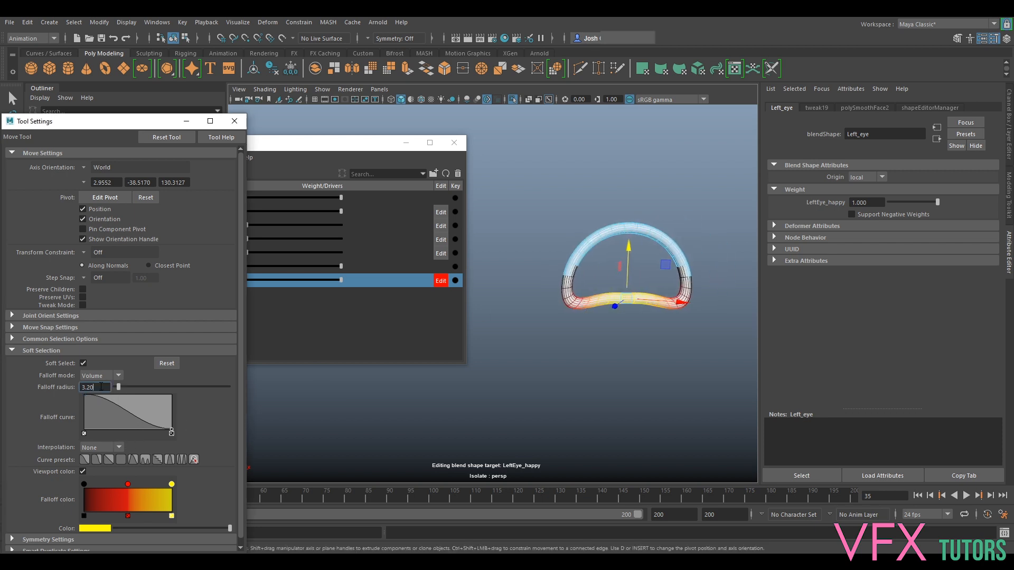
text(1)
key(Return)
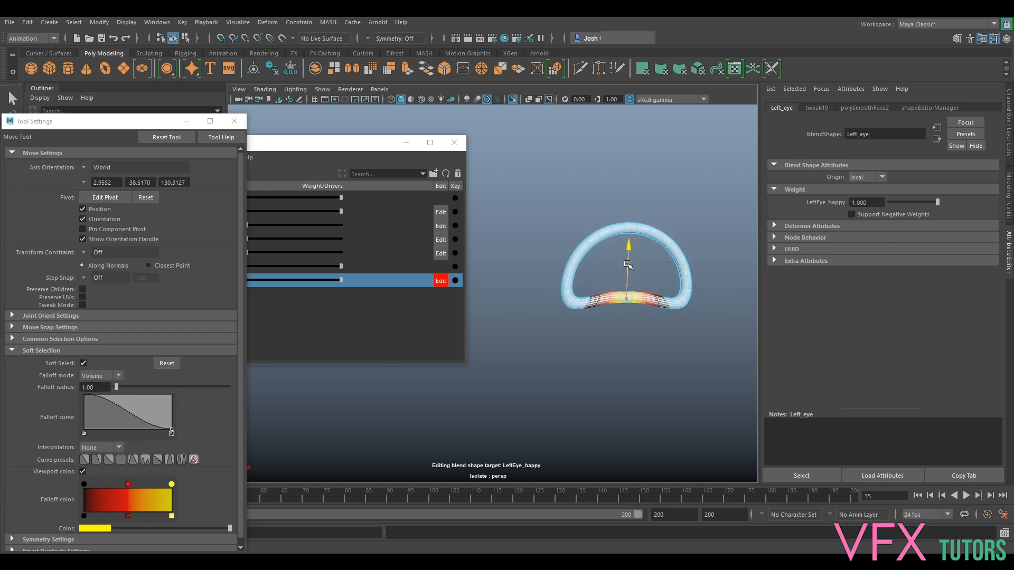
double_click(98, 387)
text(0.5)
key(Return)
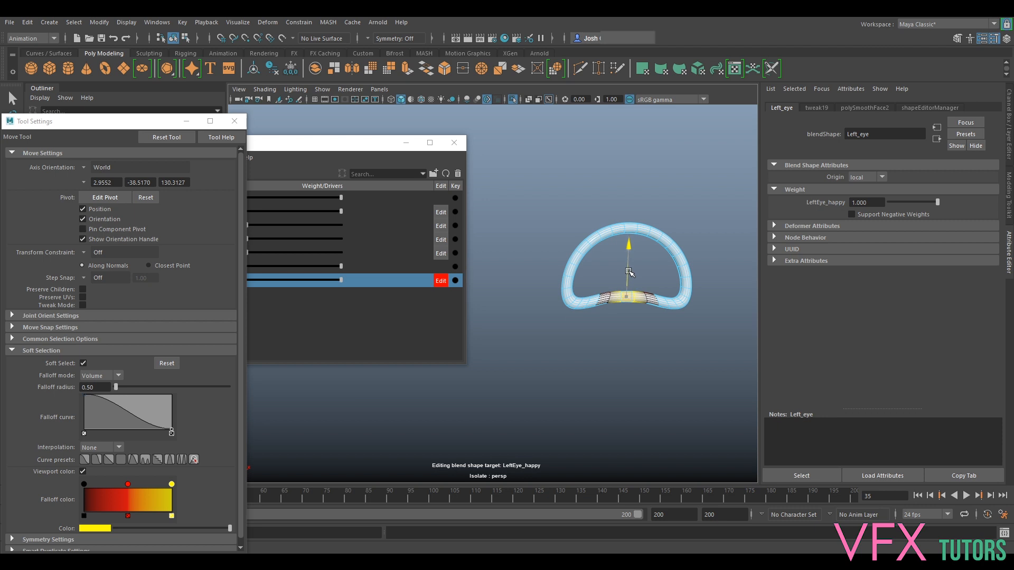
- Return the left eye ring to object selection, clear the selection and compare the two happy eyes
scroll(594, 315, down, 5)
mouse_move(594, 315)
alt+mouse_down()
mouse_move(626, 323)
mouse_move(607, 328)
alt+mouse_up()
right_drag(623, 277, 696, 217)
click(696, 217)
scroll(655, 253, down, 5)
alt+drag(655, 254, 676, 253)
alt+middle_drag(605, 263, 654, 263)
alt+drag(654, 262, 545, 275)
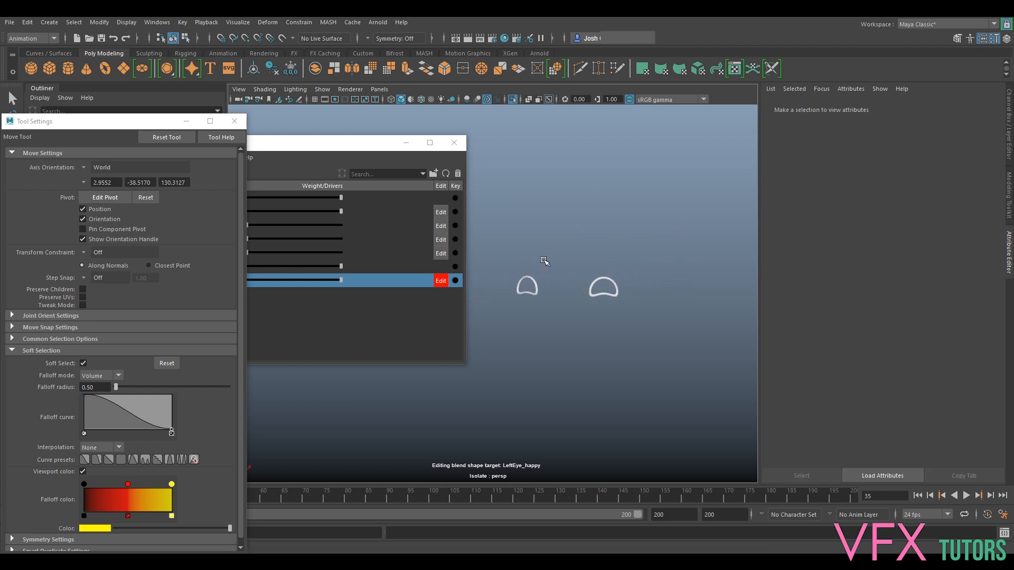
- Turn off editing for the LeftEye_happy target and move the Shape Editor clear of both eyes
drag(388, 147, 447, 137)
click(498, 270)
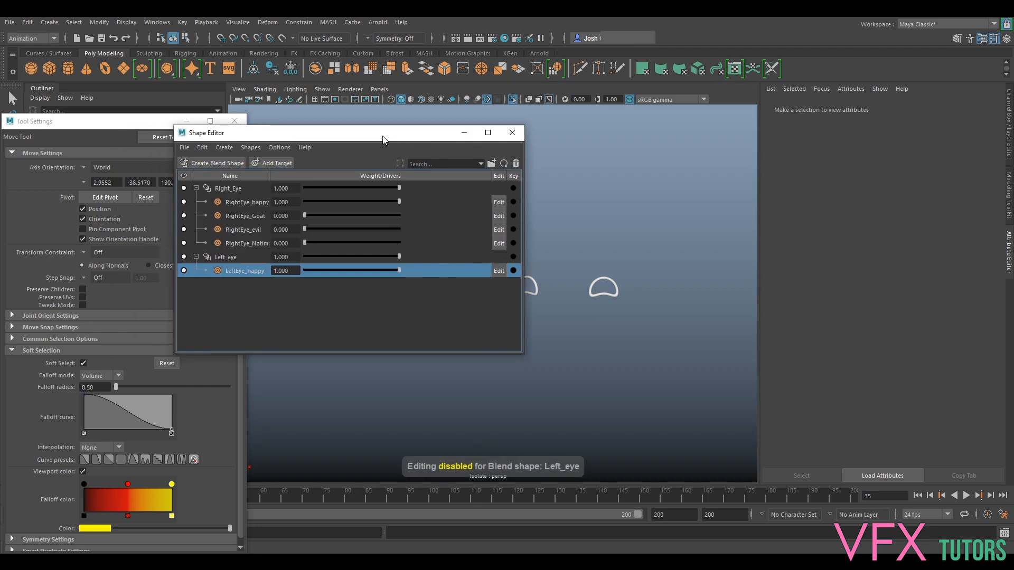
drag(383, 139, 309, 135)
- Set the LeftEye_happy and RightEye_happy weights to 0 and the RightEye_Goat weight to 1
mouse_move(314, 267)
mouse_down()
mouse_move(219, 267)
mouse_move(314, 267)
mouse_up()
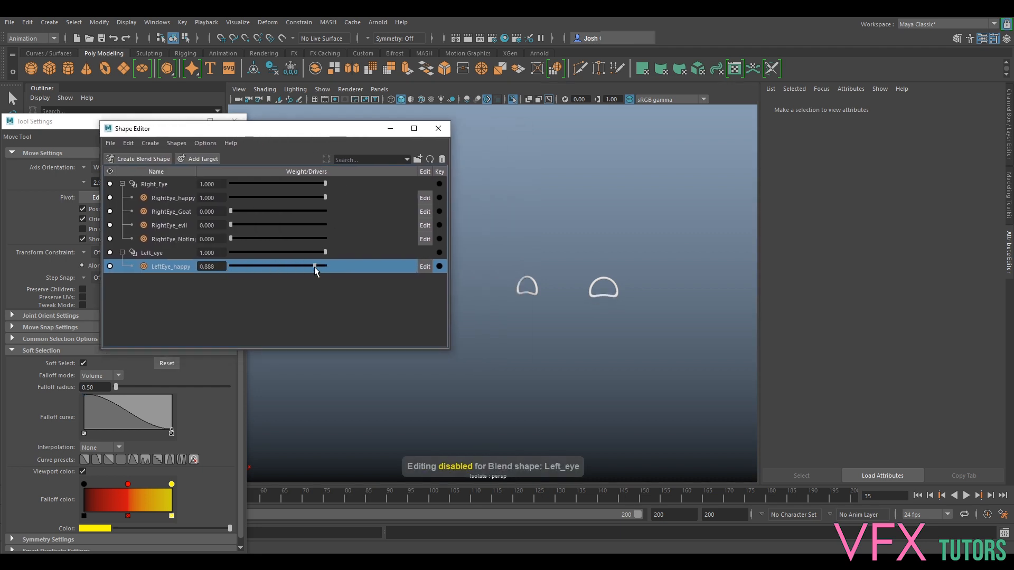
drag(323, 198, 322, 205)
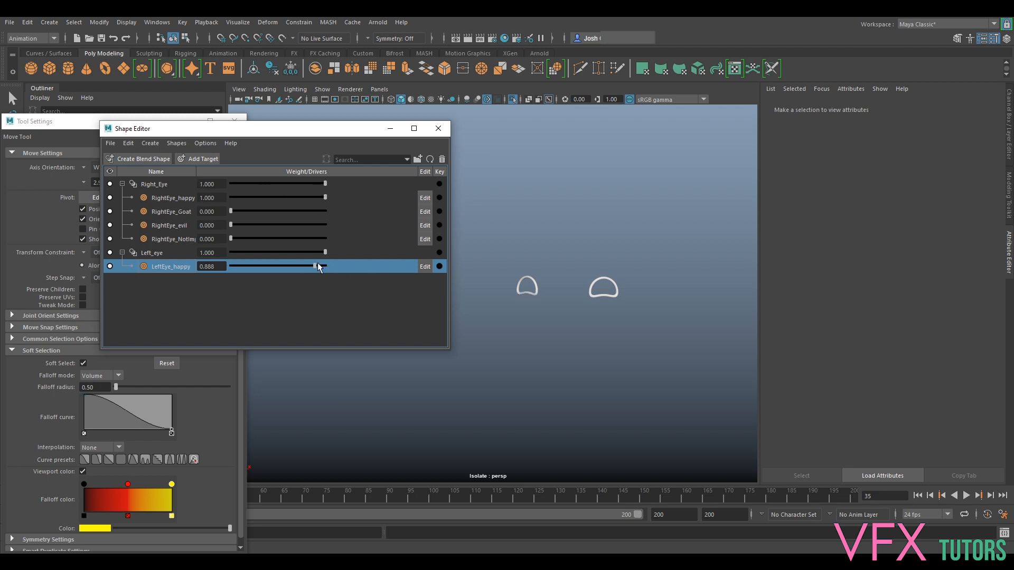
drag(325, 266, 231, 265)
click(325, 196)
drag(318, 201, 448, 215)
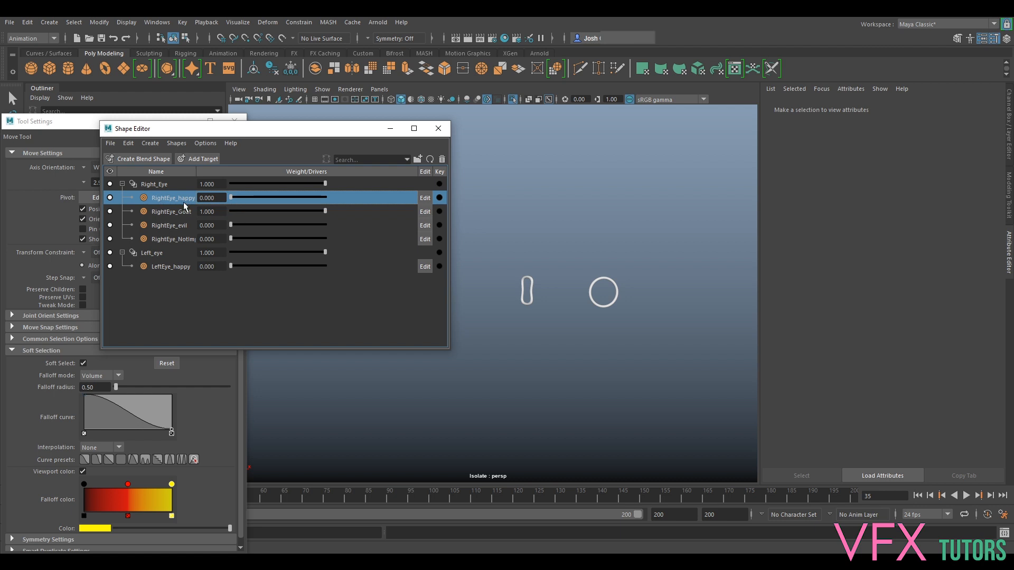
- Add a target for the left eye ring to the Left_eye blend shape and name it LeftEye_Goat
click(153, 253)
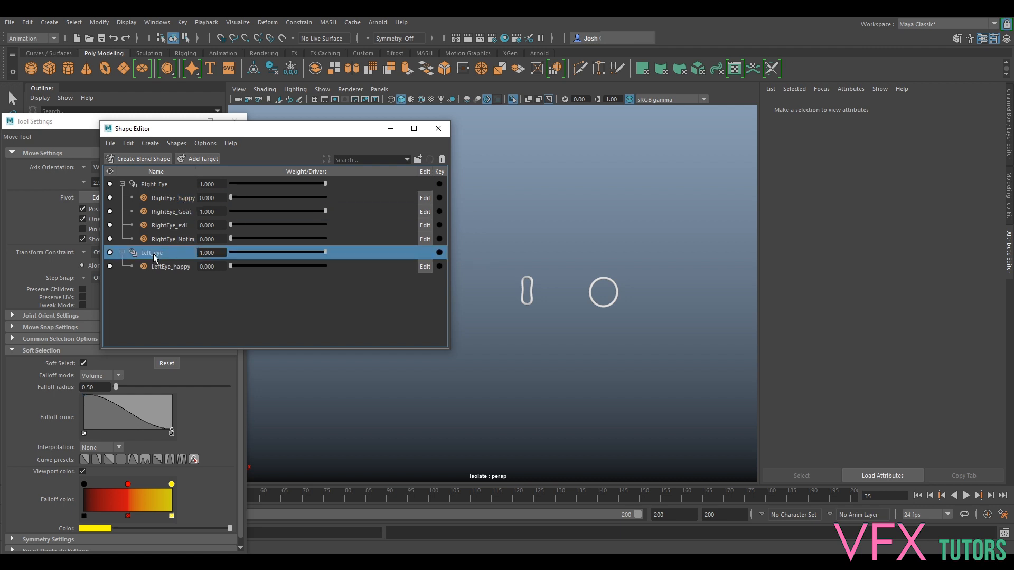
click(601, 279)
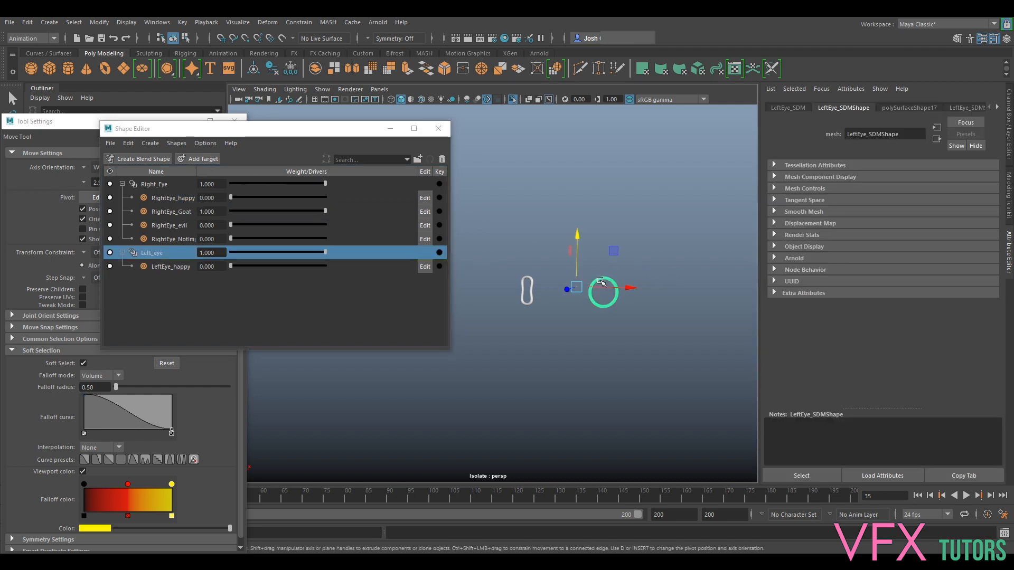
click(199, 158)
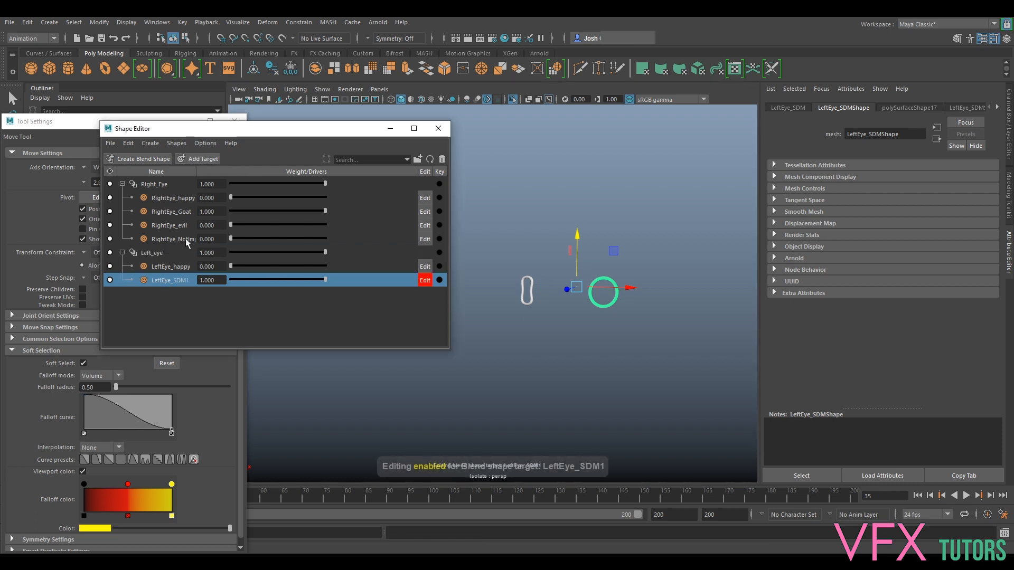
double_click(172, 281)
text(Goa)
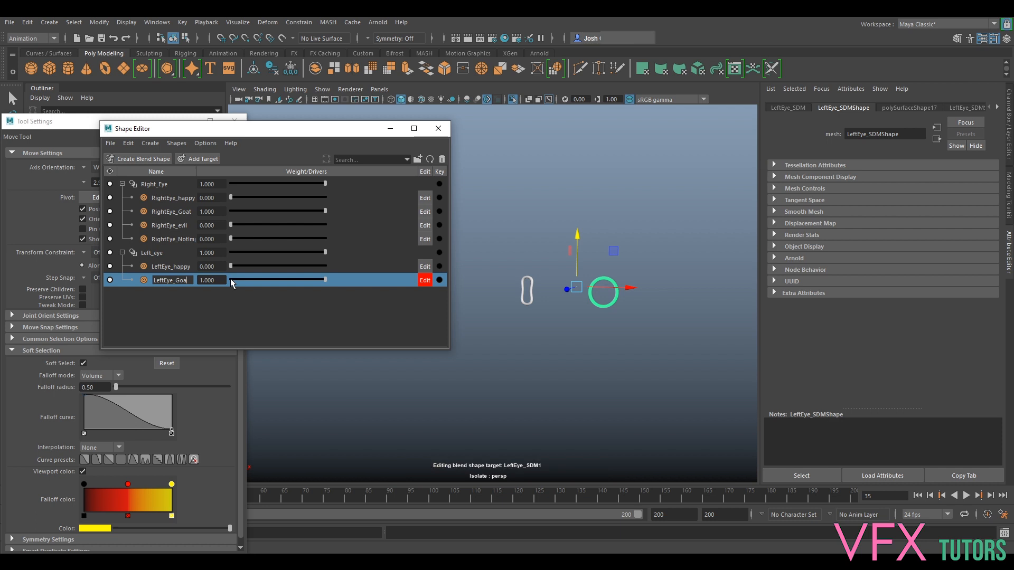
text(t)
key(Return)
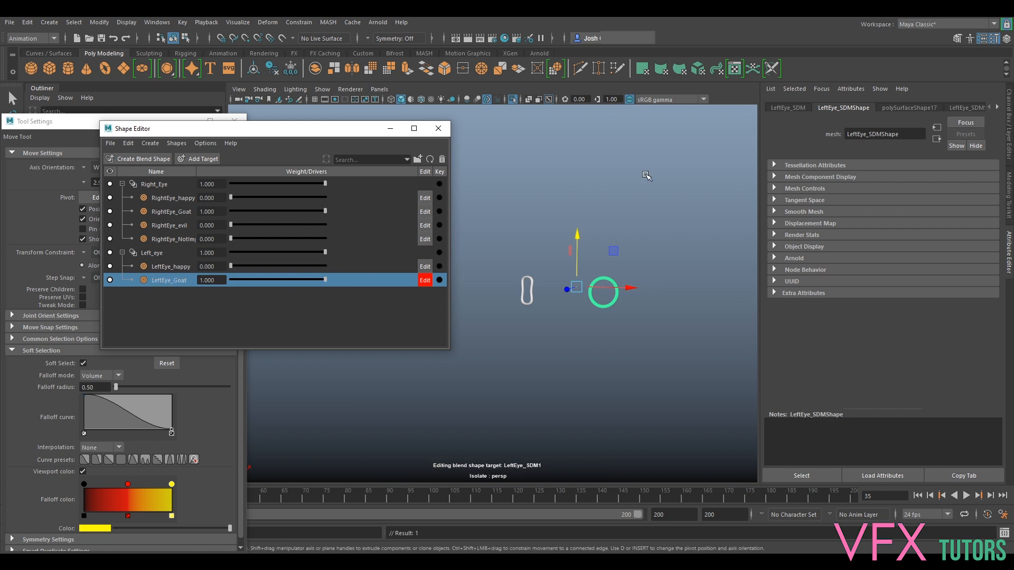
- Select the vertices on the left eye ring's side facing the right eye and set the soft selection falloff radius to 3
scroll(591, 305, up, 5)
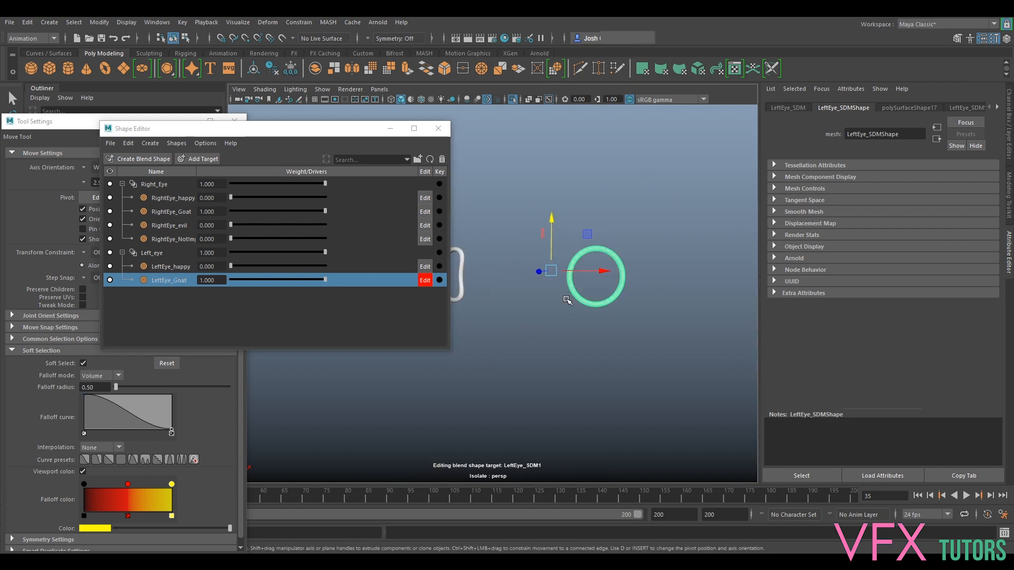
click(517, 262)
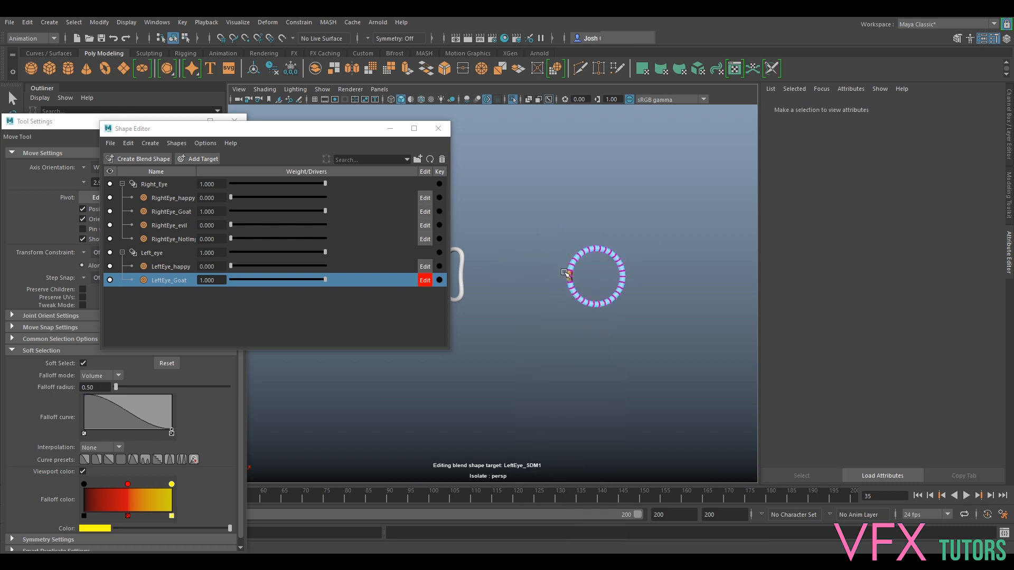
alt+right_drag(581, 279, 606, 269)
alt+middle_drag(606, 269, 563, 280)
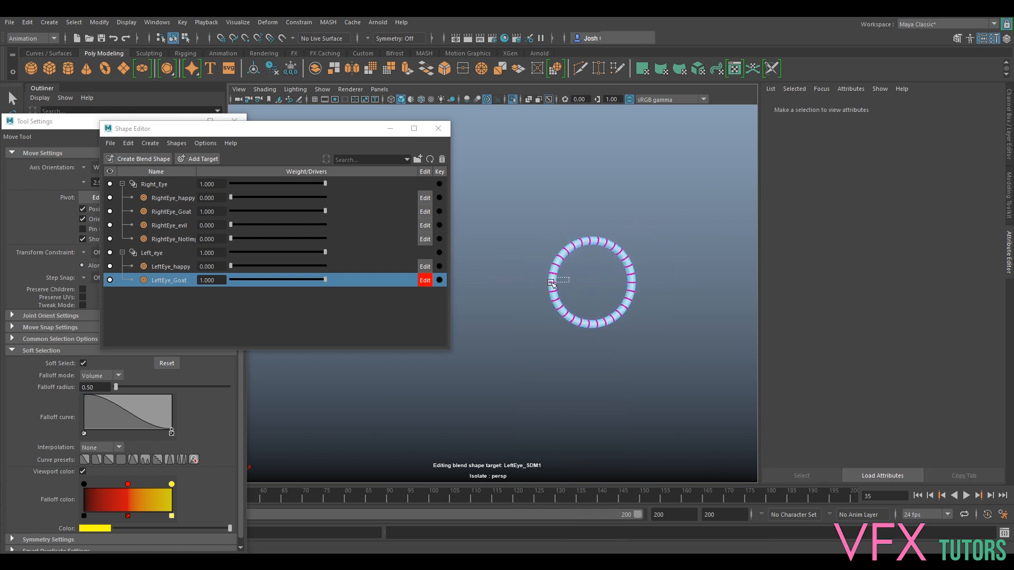
drag(552, 283, 537, 285)
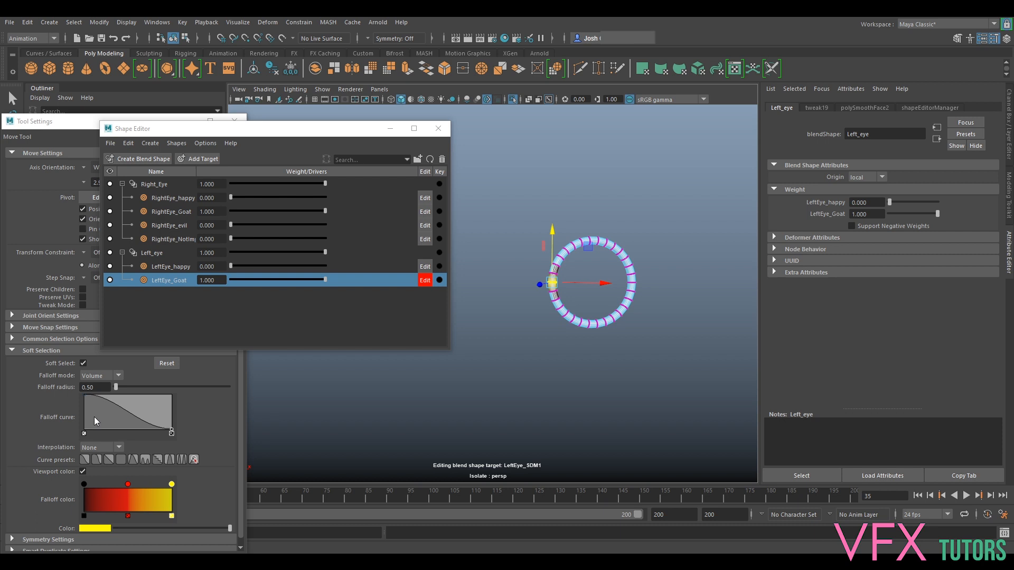
double_click(95, 387)
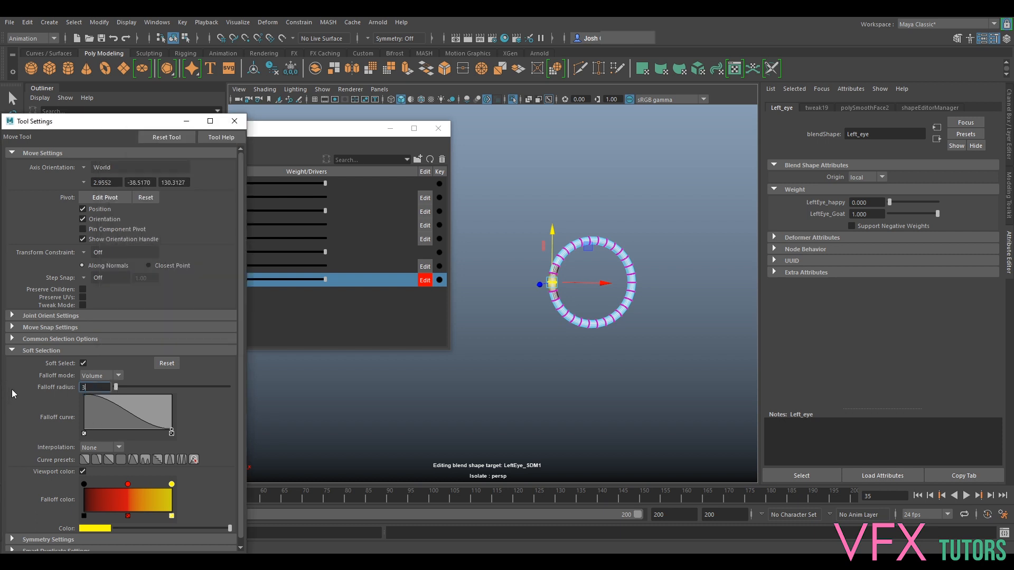
text(3)
key(Return)
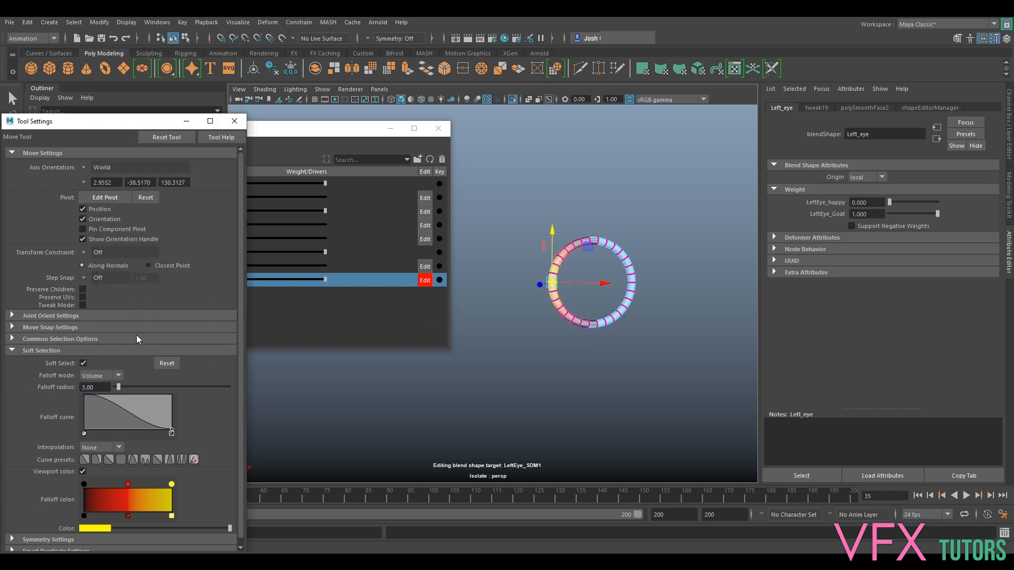
- Set the Move tool's axis orientation to Component and push the selected side of the left eye ring inward
click(84, 168)
click(108, 189)
alt+drag(505, 285, 606, 276)
alt+right_drag(606, 276, 595, 372)
alt+middle_drag(595, 371, 524, 315)
alt+drag(531, 304, 622, 315)
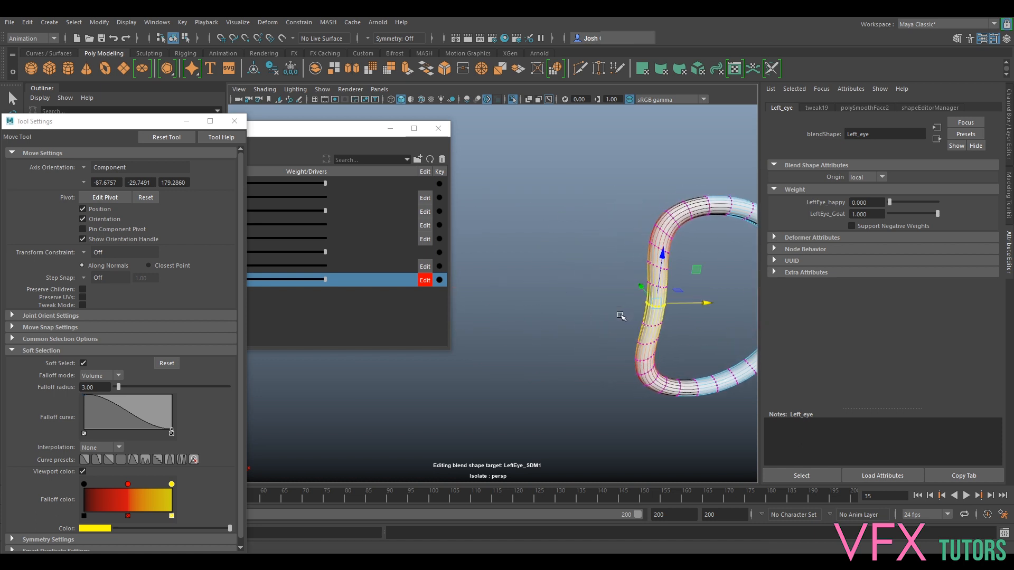
- Push the left eye ring's outer side inward to form the narrow goat shape, and return to object selection
alt+right_drag(623, 315, 600, 319)
alt+middle_drag(600, 319, 653, 290)
alt+drag(653, 289, 679, 291)
alt+right_drag(679, 291, 687, 296)
alt+middle_drag(686, 296, 653, 228)
click(635, 225)
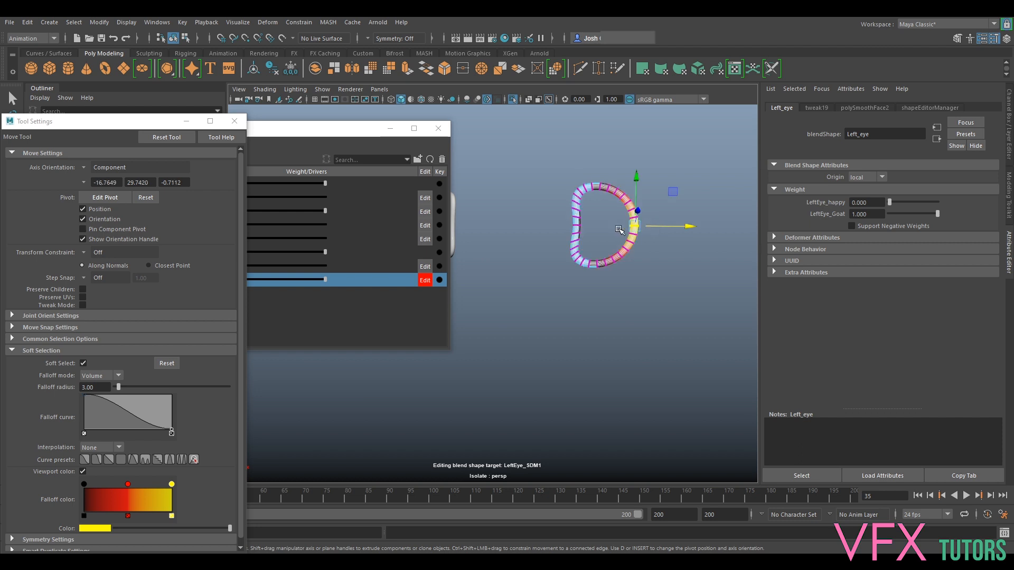
drag(659, 229, 610, 251)
click(547, 221)
drag(562, 217, 636, 231)
right_drag(599, 214, 636, 201)
- Turn off editing for LeftEye_Goat, set both goat weights to 0 and set the RightEye_evil weight to 1
drag(338, 129, 558, 279)
scroll(562, 175, down, 5)
scroll(562, 174, up, 3)
drag(534, 280, 782, 196)
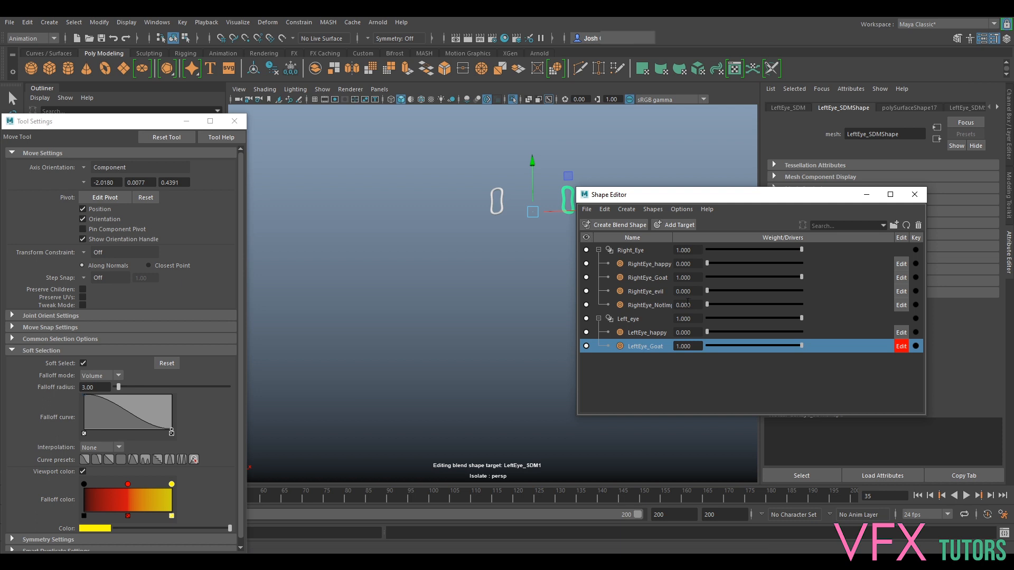
click(900, 348)
drag(794, 346, 701, 349)
drag(706, 292, 917, 295)
- Try pushing the left eye ring's upper inner vertices diagonally inward to match the right eye's evil shape
alt+drag(549, 196, 511, 194)
right_drag(507, 210, 480, 206)
drag(494, 205, 514, 215)
alt+right_drag(515, 214, 544, 184)
alt+middle_drag(520, 132, 492, 204)
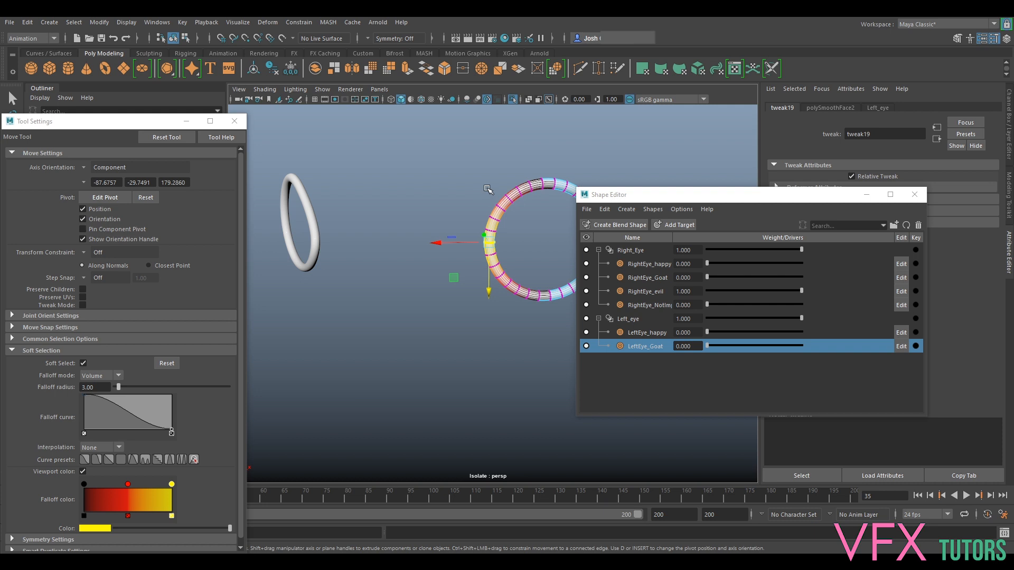
drag(510, 215, 513, 213)
drag(476, 181, 443, 254)
alt+right_drag(443, 254, 456, 253)
alt+middle_drag(457, 252, 382, 243)
alt+drag(383, 243, 427, 222)
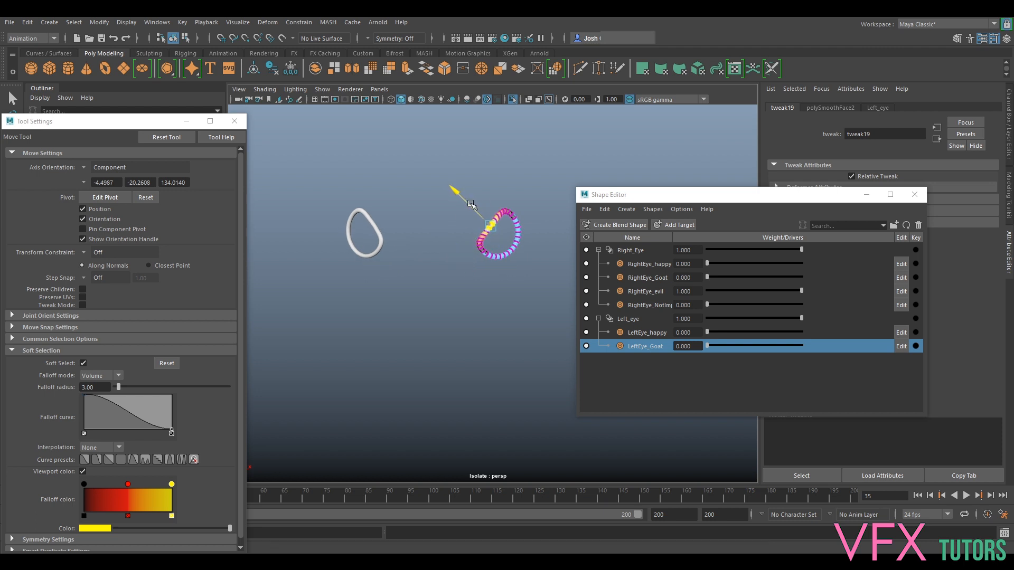
click(536, 193)
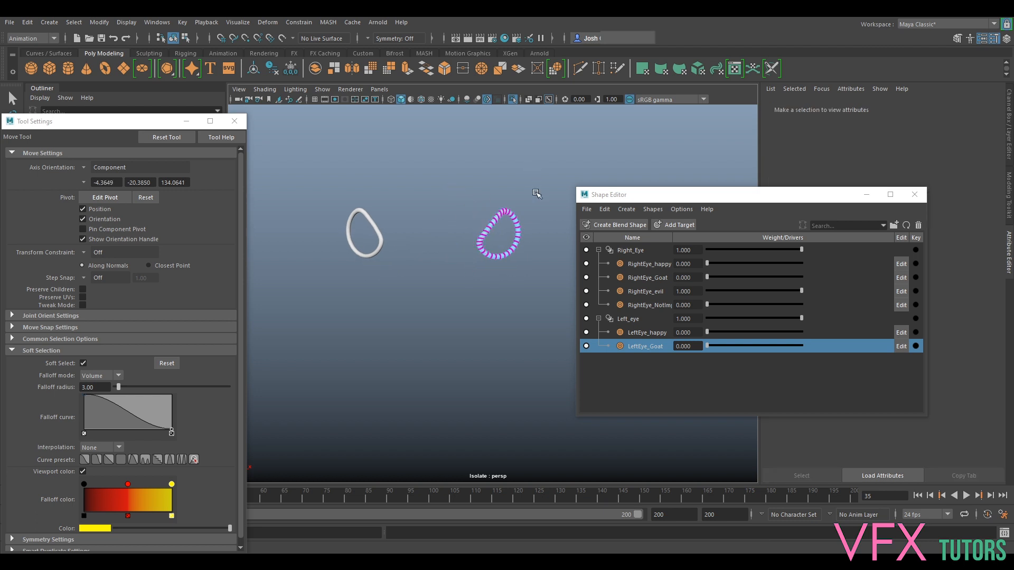
- Undo the vertex moves and component selection on the left eye ring
key(ctrl+z)
key(ctrl+z)
key(ctrl+z)
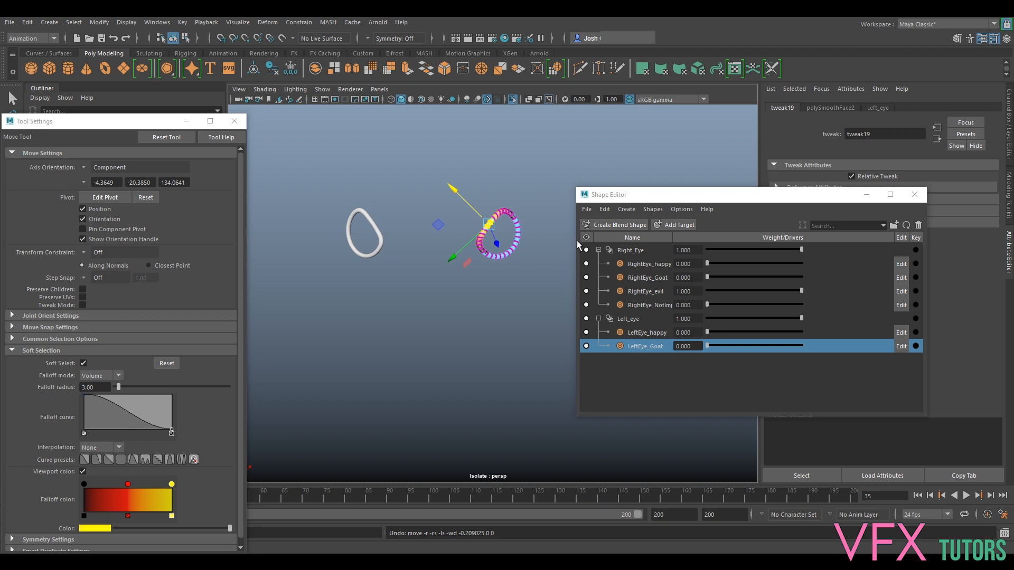
key(ctrl+z)
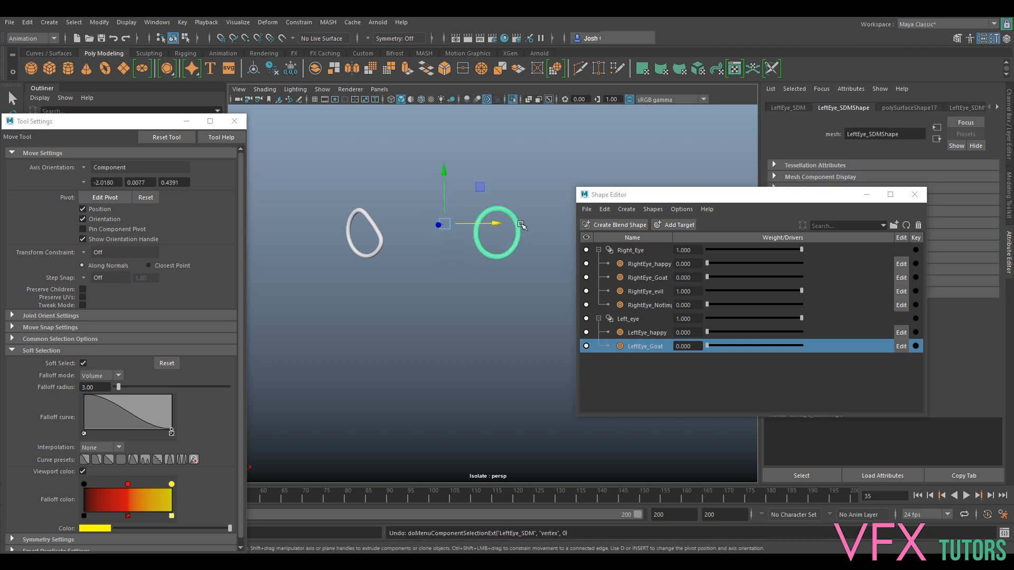
- Add another target for the left eye ring to the Left_eye blend shape and name it LeftEye_Evil
click(676, 225)
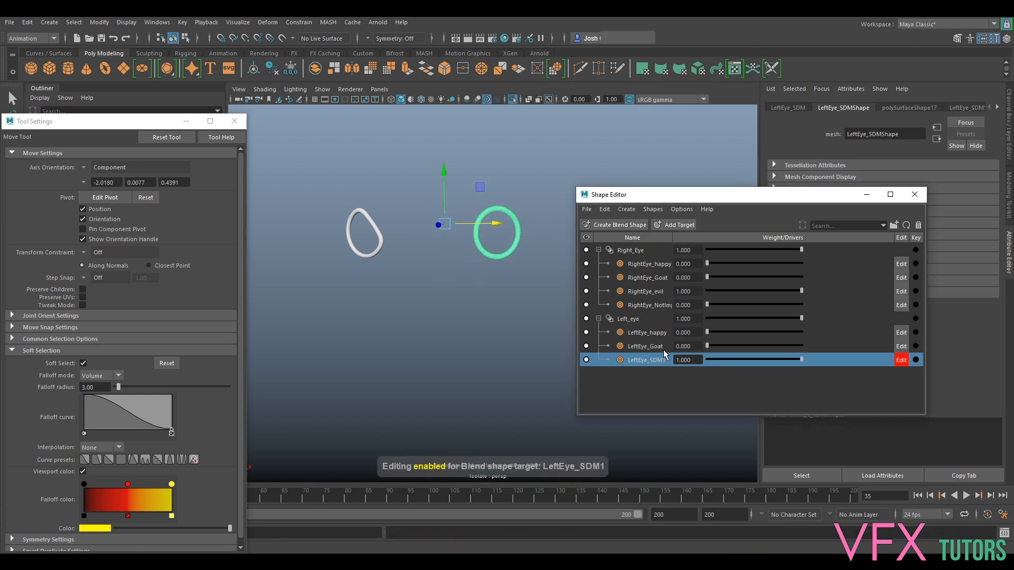
text(Evil)
key(Return)
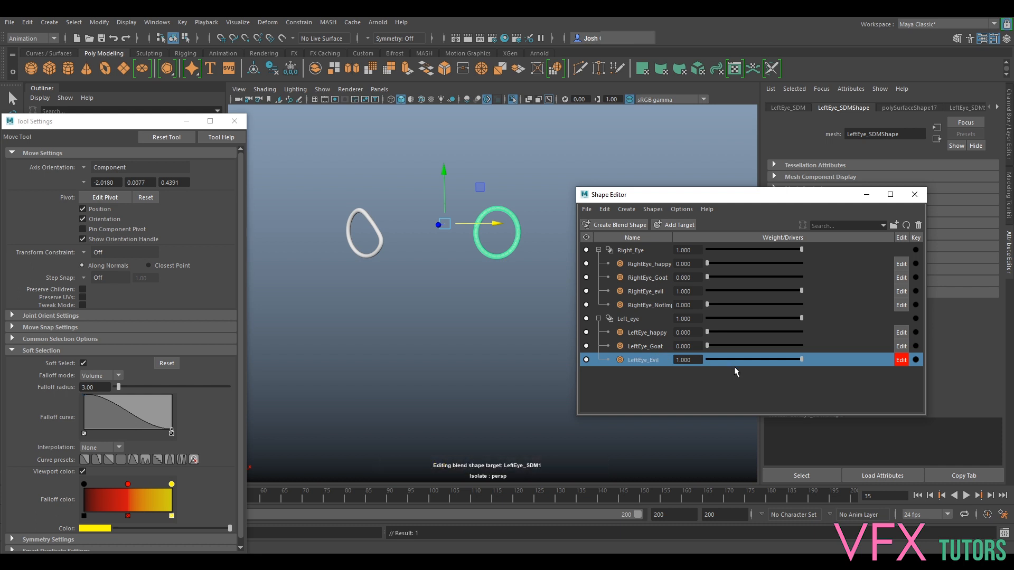
- Select the left eye ring's upper inner vertices and push them diagonally inward to form the slanted evil shape
right_drag(482, 226, 478, 202)
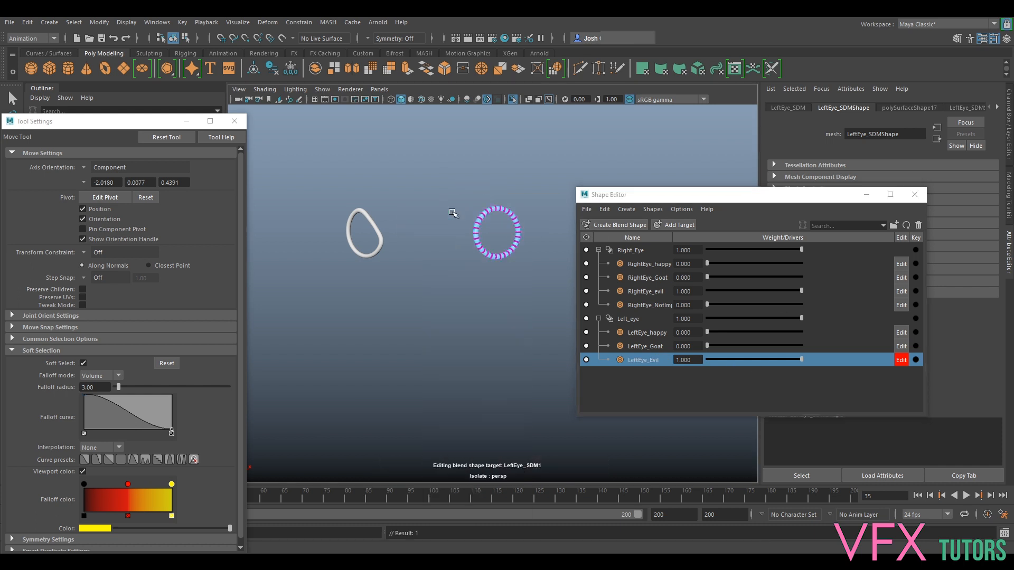
drag(478, 202, 488, 225)
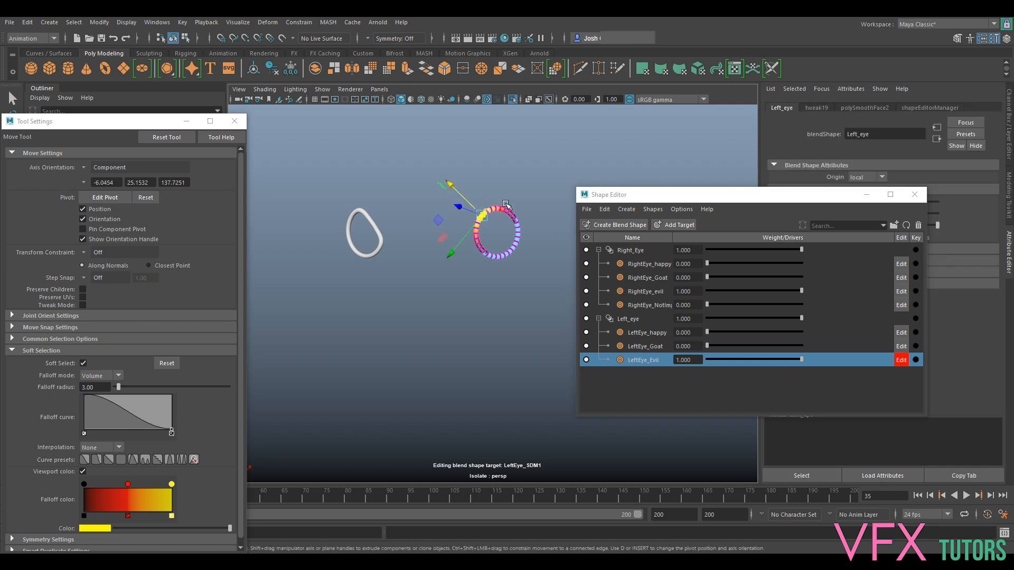
key(f)
scroll(420, 222, down, 3)
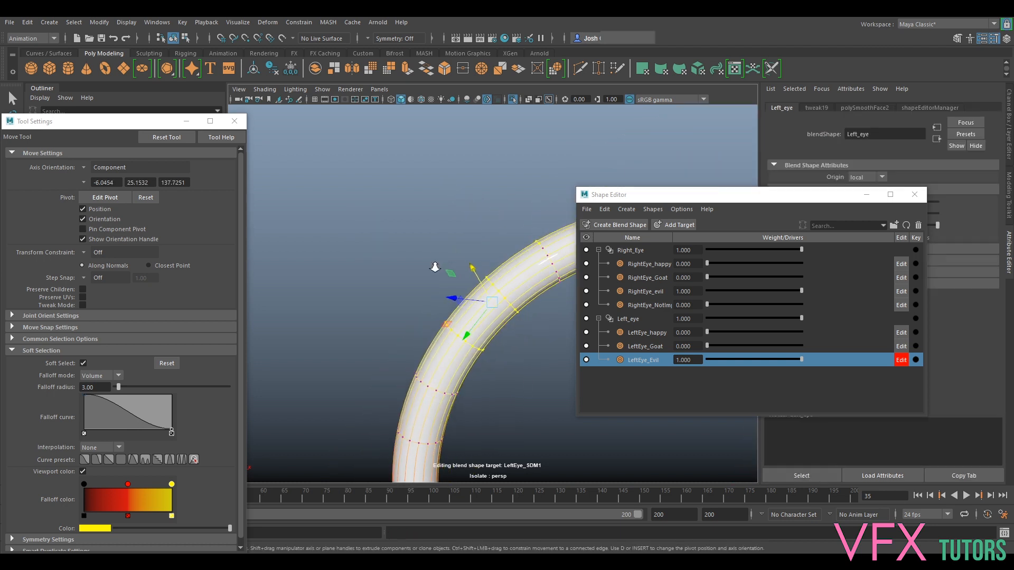
alt+drag(452, 283, 488, 291)
drag(466, 211, 508, 282)
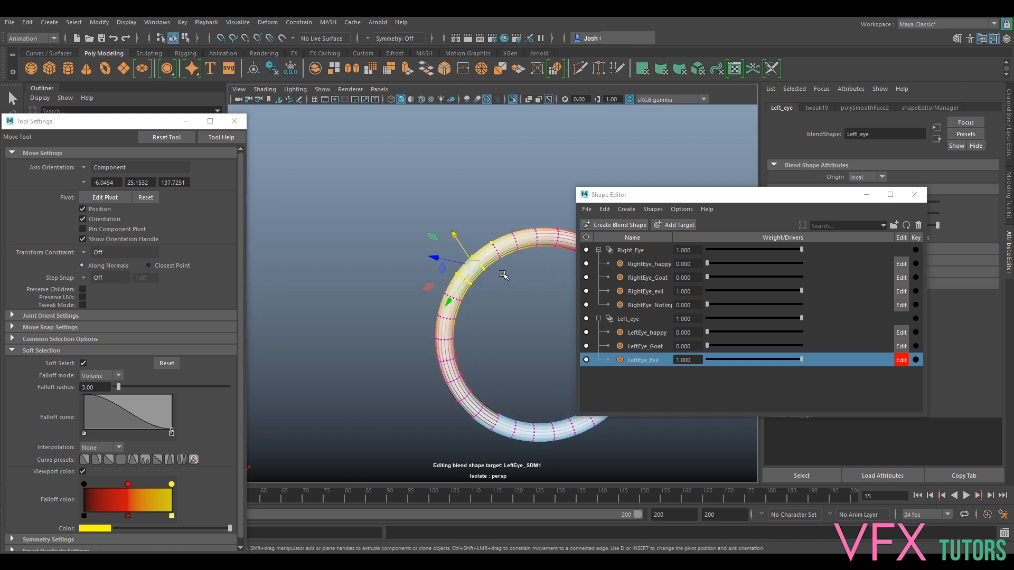
alt+drag(472, 235, 476, 280)
scroll(478, 311, down, 3)
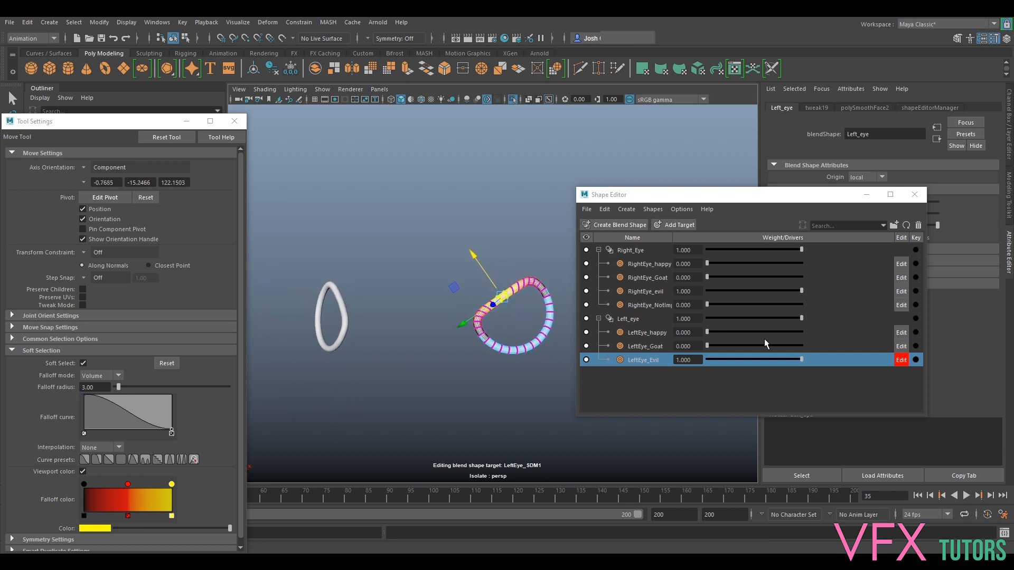
- Set the LeftEye_Evil weight to 0 and add another target to the Left_eye blend shape
drag(801, 358, 805, 306)
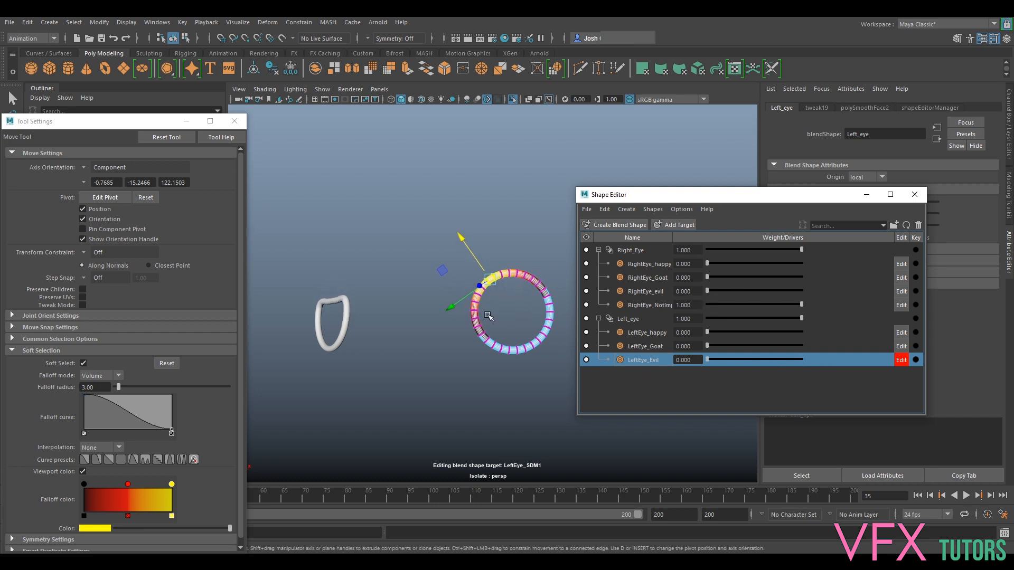
click(628, 319)
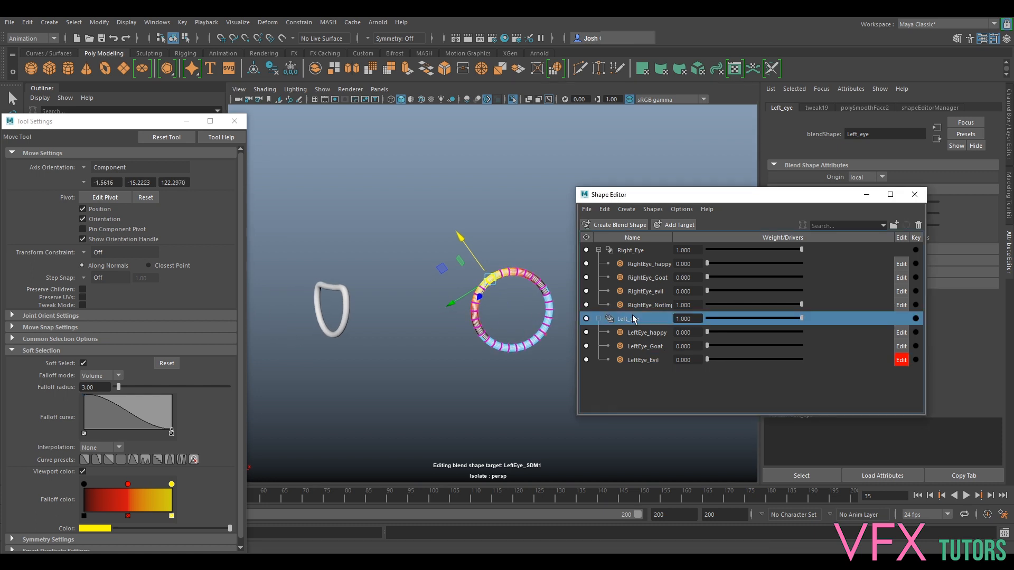
click(678, 224)
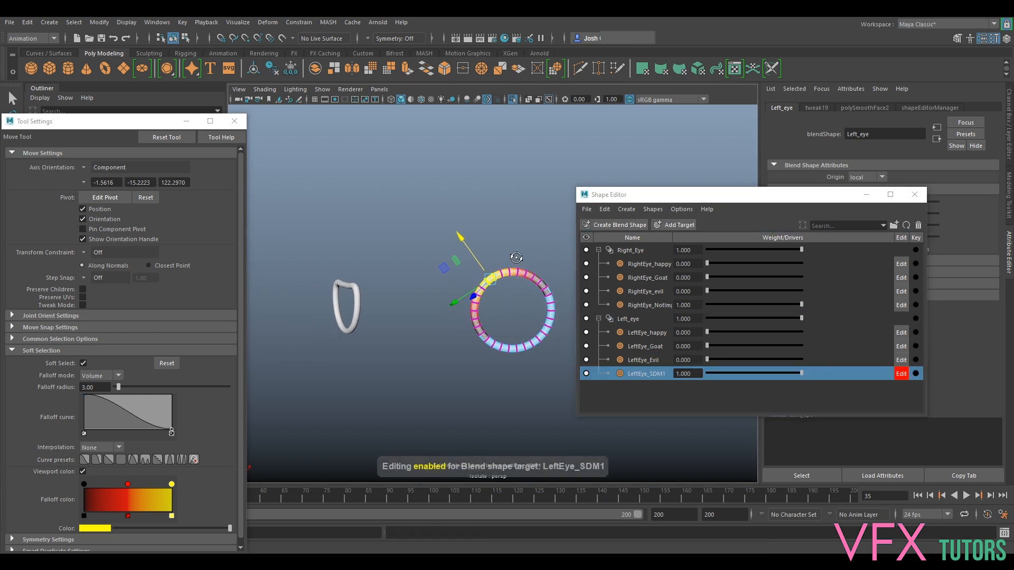
- Select the top section of the left eye ring and push it straight down along the World axis to form the not-impressed shape
drag(511, 264, 529, 275)
scroll(528, 269, up, 3)
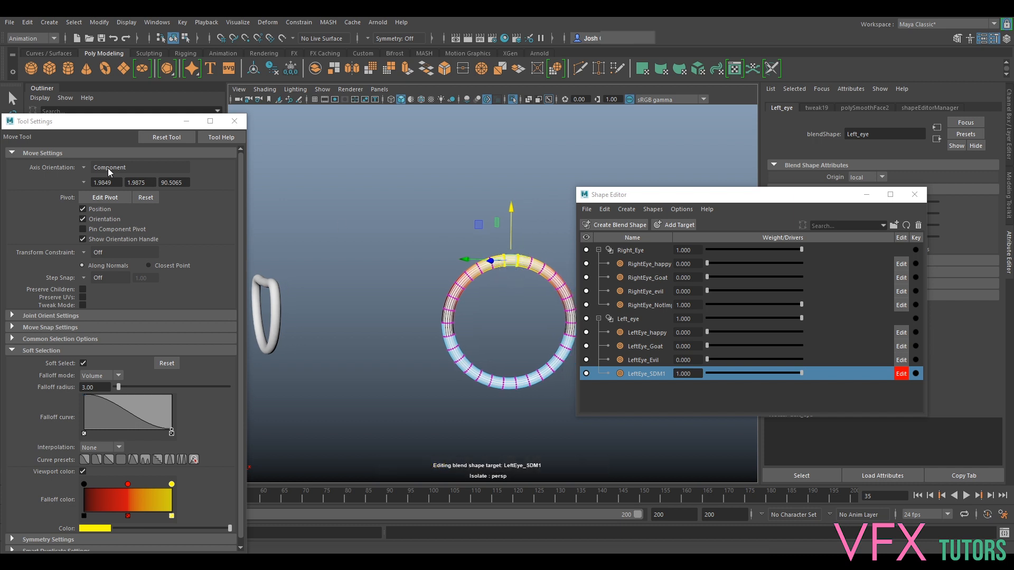
click(137, 167)
click(111, 185)
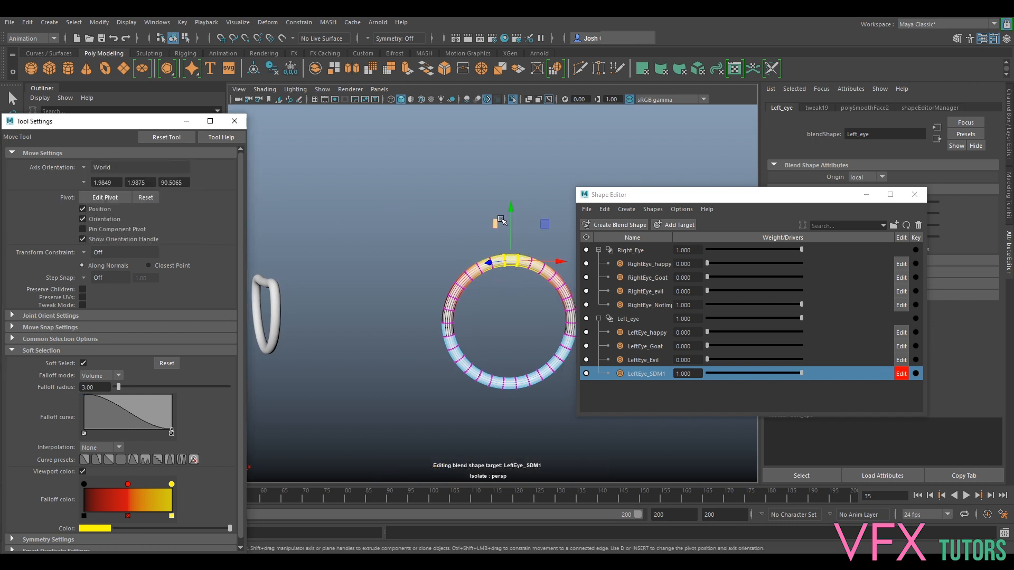
click(514, 231)
key(ctrl+z)
drag(511, 220, 526, 266)
- Rename the new left eye target LeftEye_NotImpressed
double_click(655, 374)
text(NotImpressed)
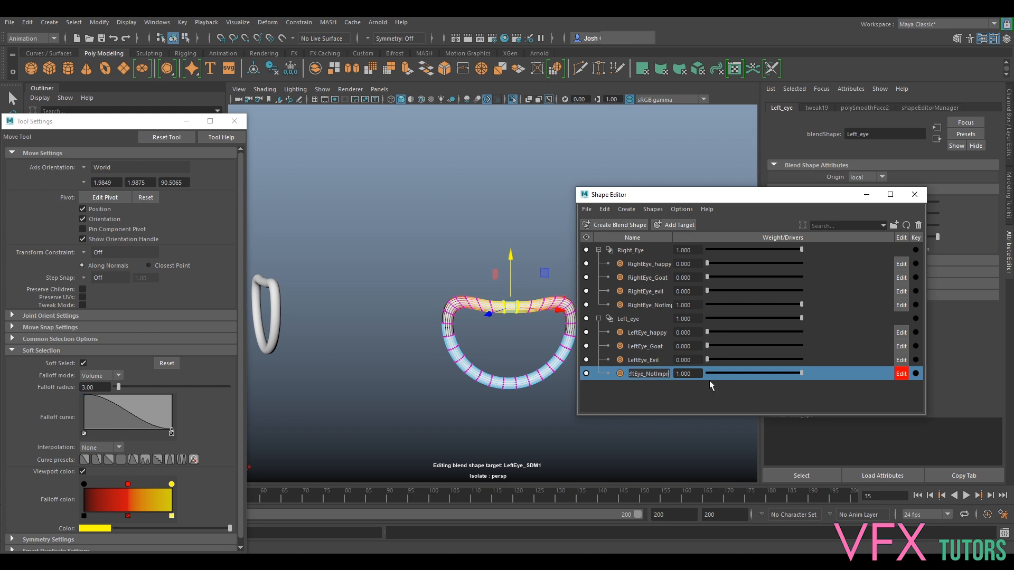
key(Return)
- Return the left eye ring to object mode and turn off editing for the LeftEye_NotImpressed target
click(495, 241)
alt+right_drag(495, 241, 432, 199)
alt+drag(432, 199, 494, 253)
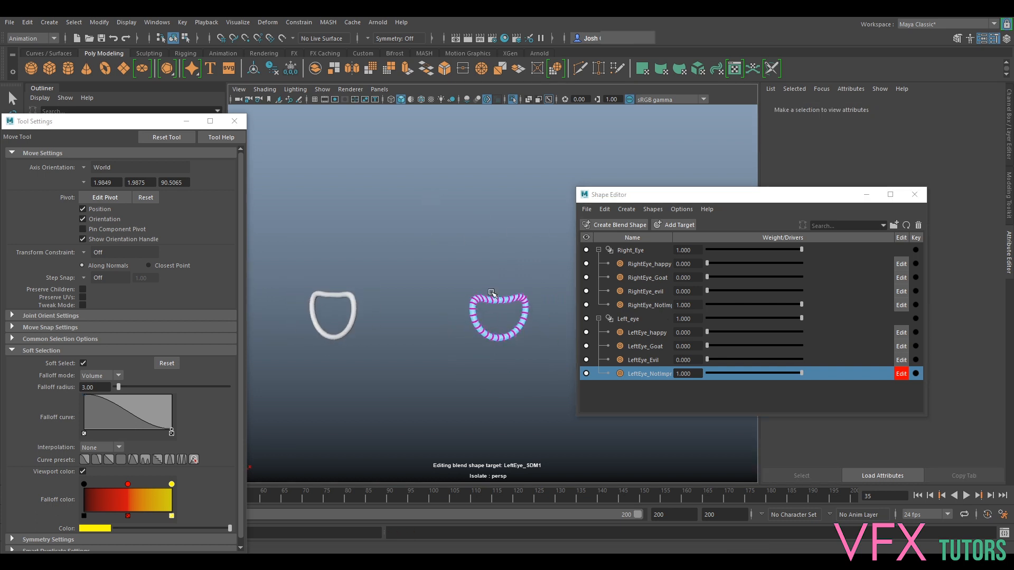
right_drag(497, 264, 486, 207)
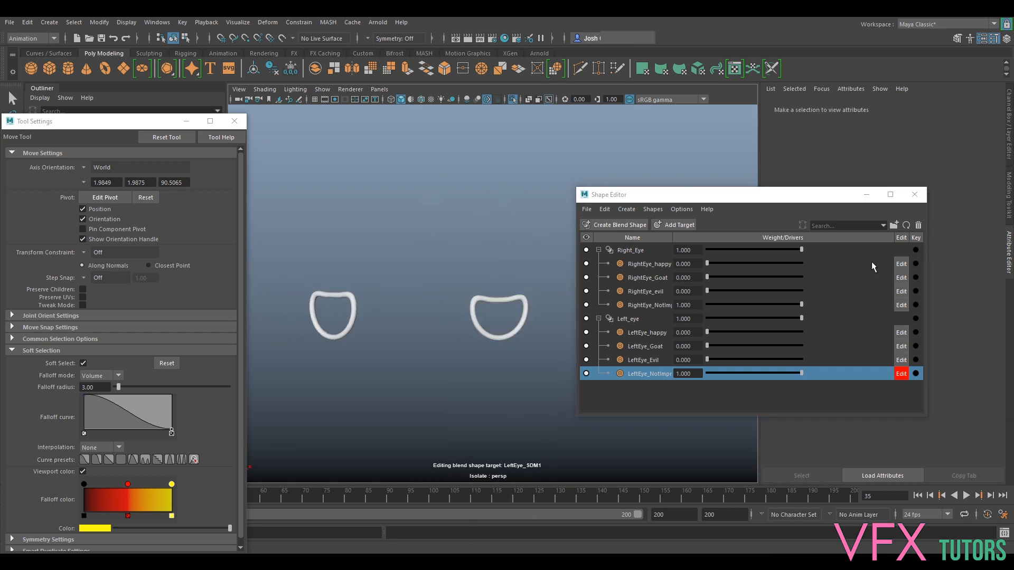
click(902, 374)
- Exit isolation to show the whole robot, and set LeftEye_NotImpressed to 0 and LeftEye_Evil to 1
drag(336, 308, 488, 337)
key(ctrl+1)
scroll(539, 223, down, 1)
alt+drag(539, 223, 534, 258)
click(646, 138)
scroll(553, 232, down, 4)
drag(750, 373, 664, 386)
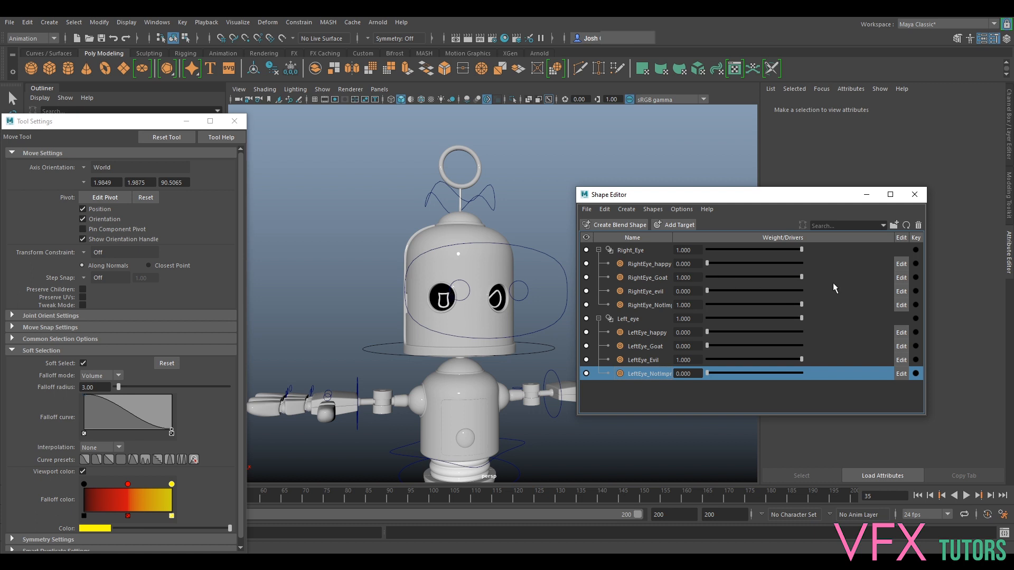
- Set the RightEye_evil weight to 1 and the right eye's not-impressed weight to 0
click(857, 294)
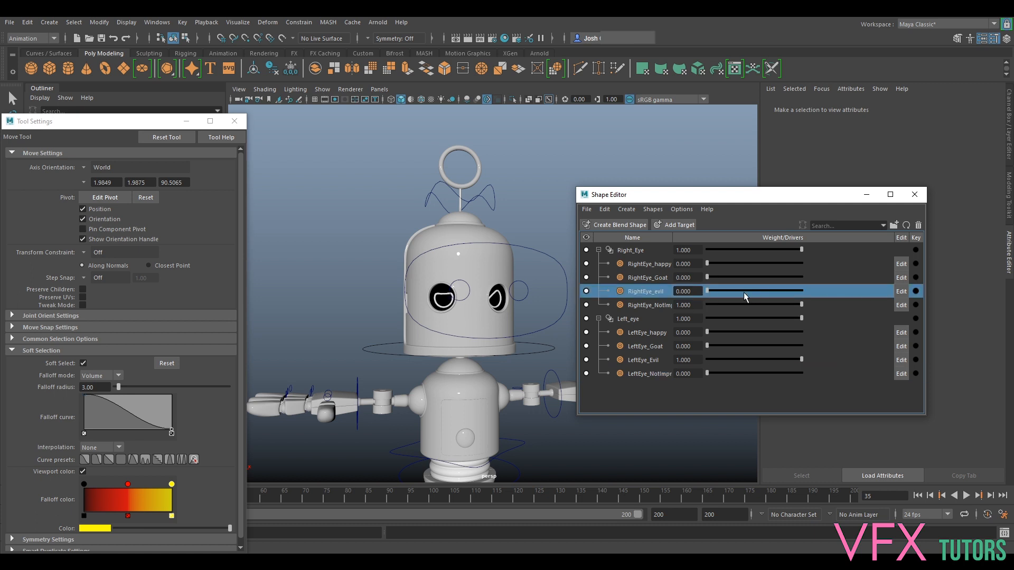
click(805, 303)
alt+drag(422, 333, 531, 321)
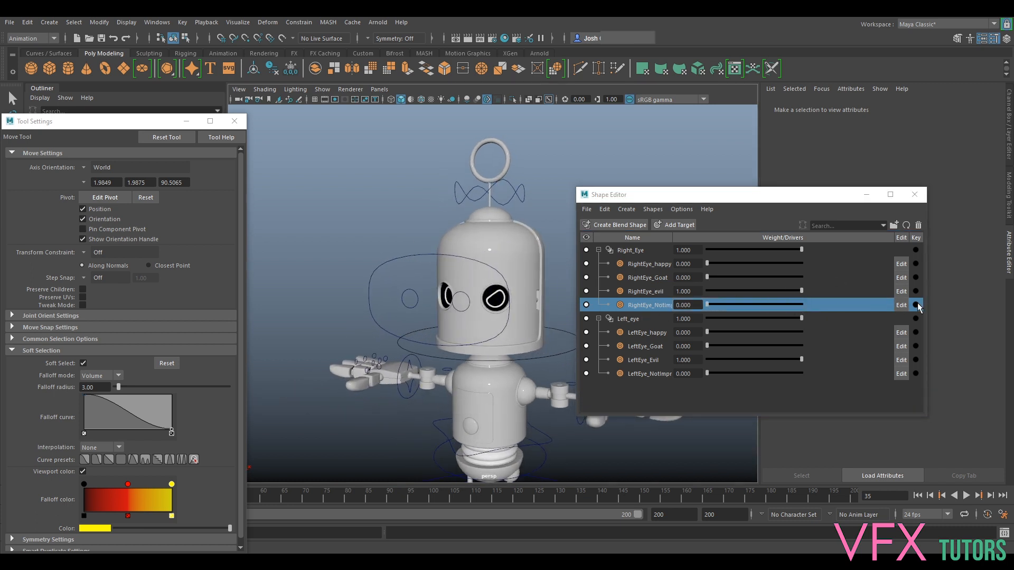
alt+drag(428, 342, 539, 278)
- Try moving the main eyes control sideways, undo it, and select the left eye control with the Rotate tool
drag(466, 297, 480, 297)
key(ctrl+z)
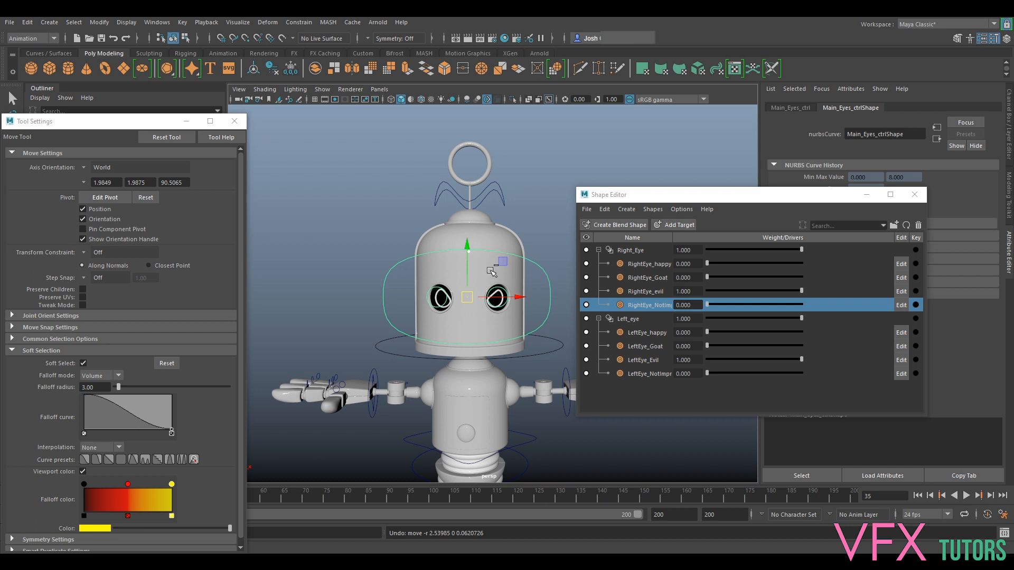
scroll(491, 272, up, 3)
click(521, 300)
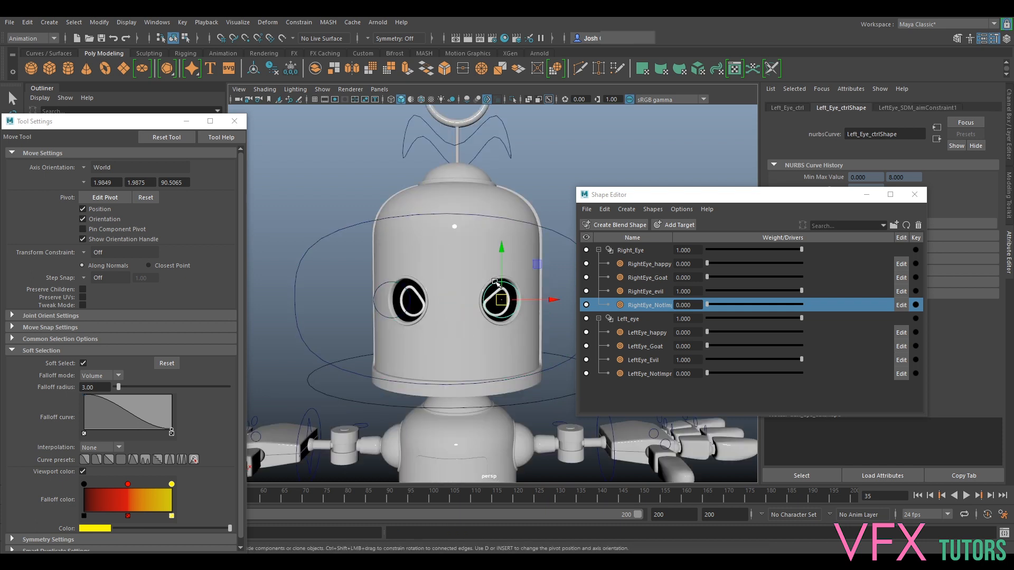
key(e)
alt+drag(513, 262, 481, 332)
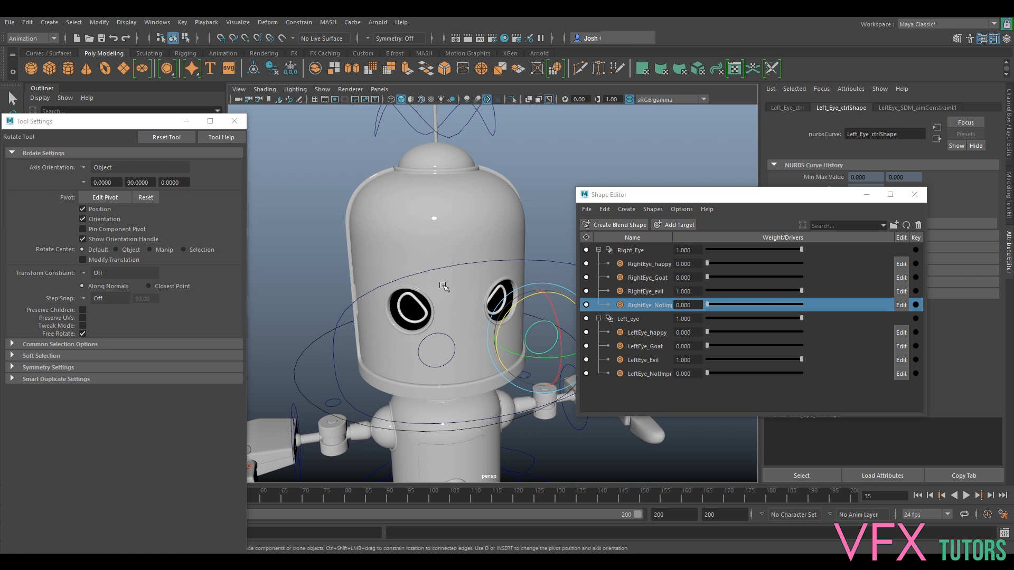
- Clear the selection and close the Shape Editor
alt+drag(513, 237, 495, 224)
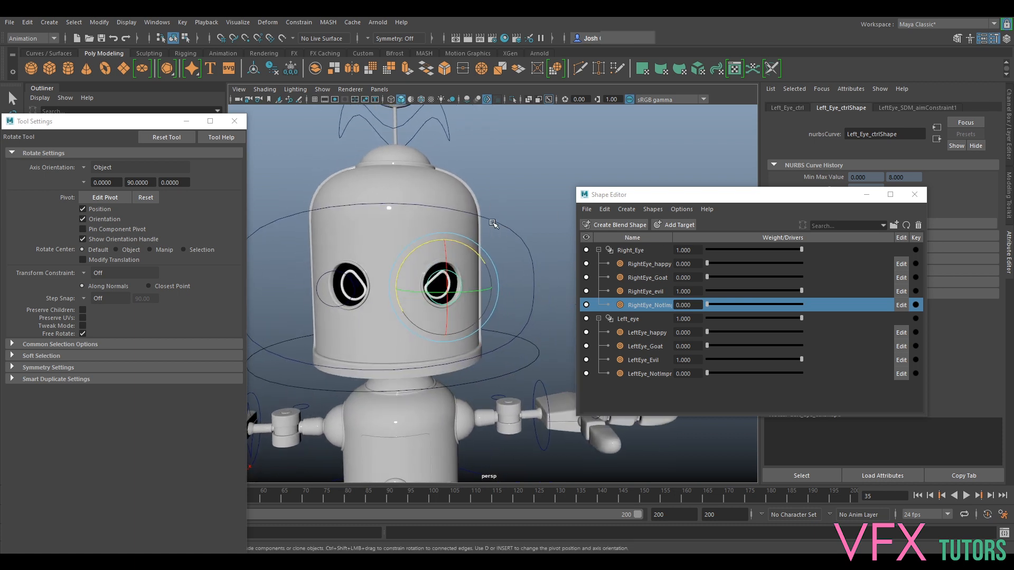
click(520, 192)
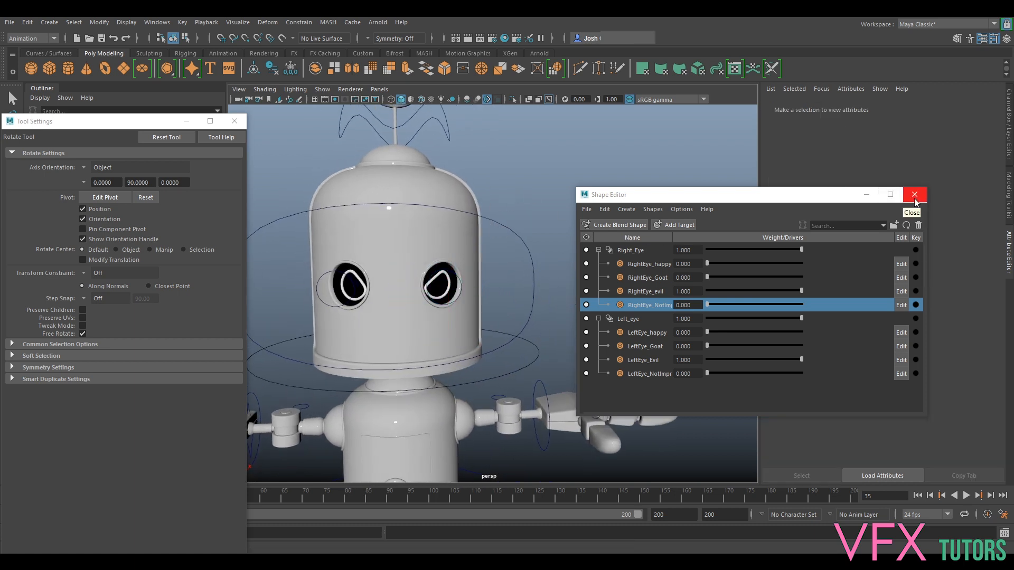
click(915, 194)
alt+drag(475, 274, 525, 289)
scroll(524, 290, up, 3)
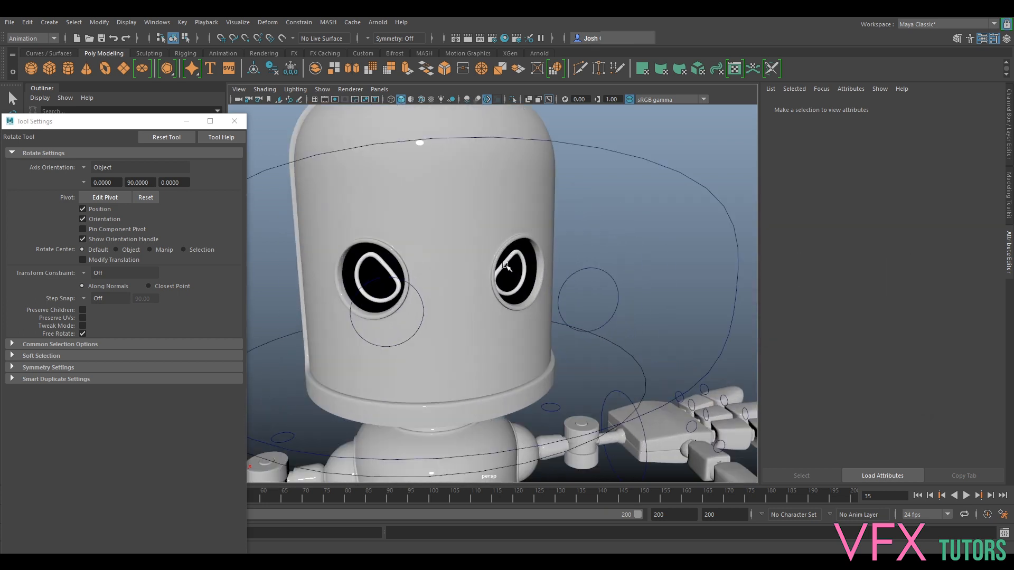
- Orient-constrain the left eye control to the left eye ring with Maintain offset on and all axes constrained
click(506, 265)
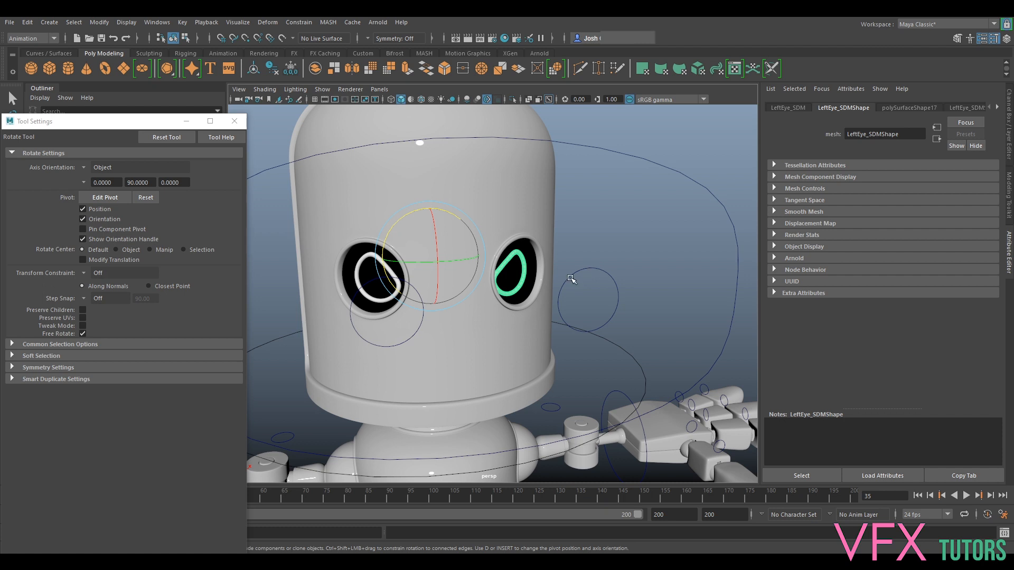
drag(598, 271, 696, 157)
click(568, 247)
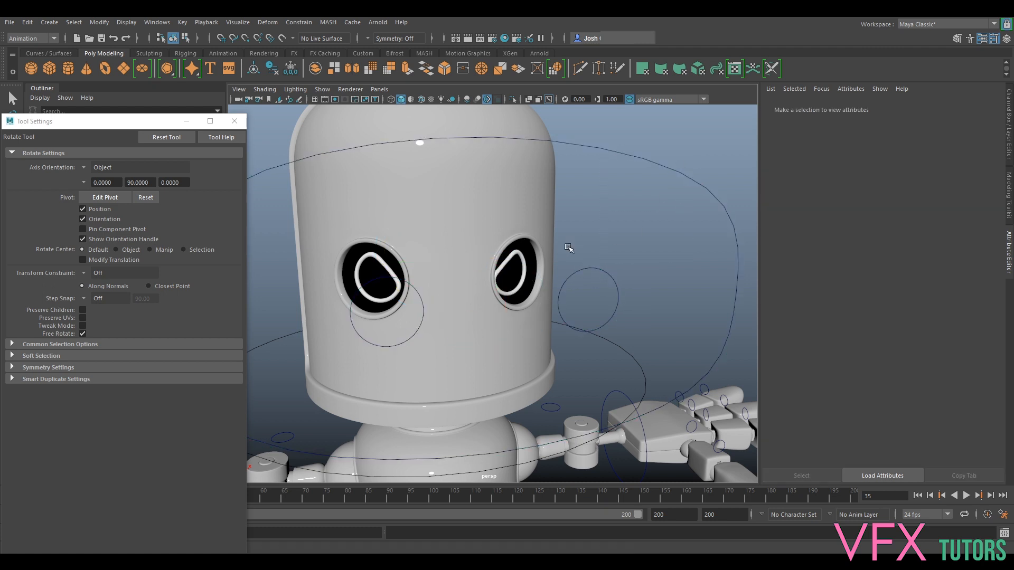
click(524, 258)
click(604, 277)
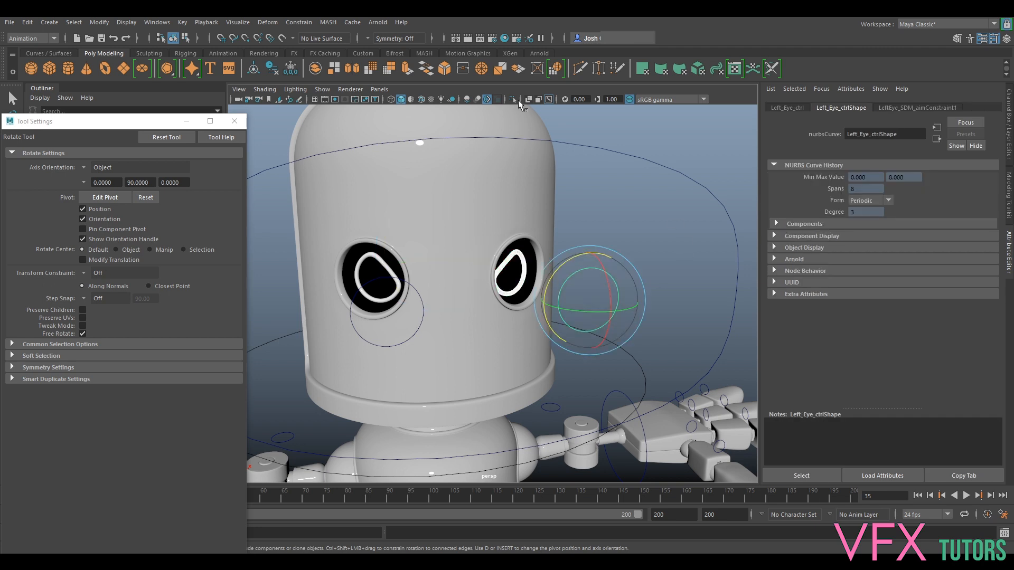
click(297, 23)
click(397, 75)
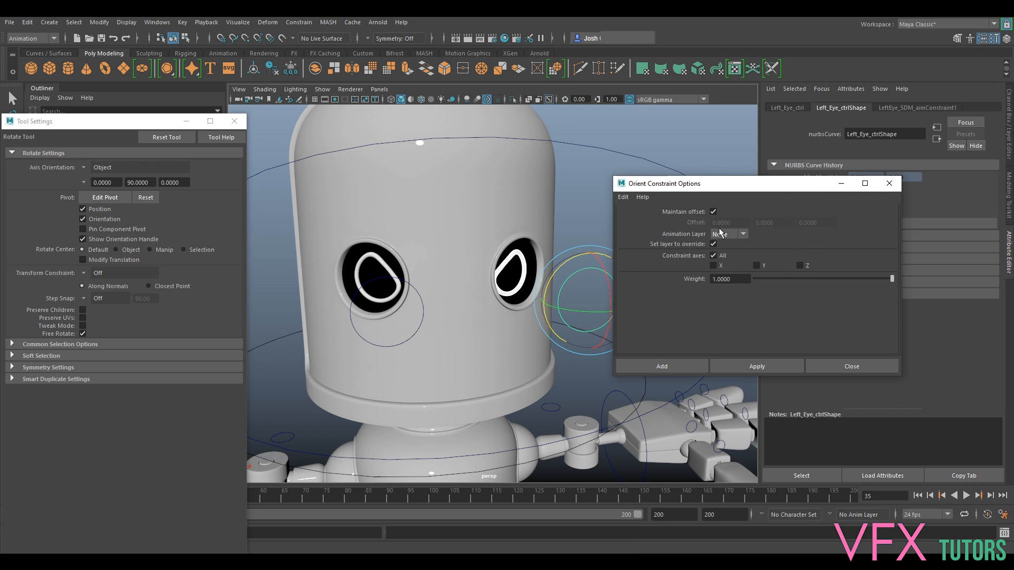
click(746, 366)
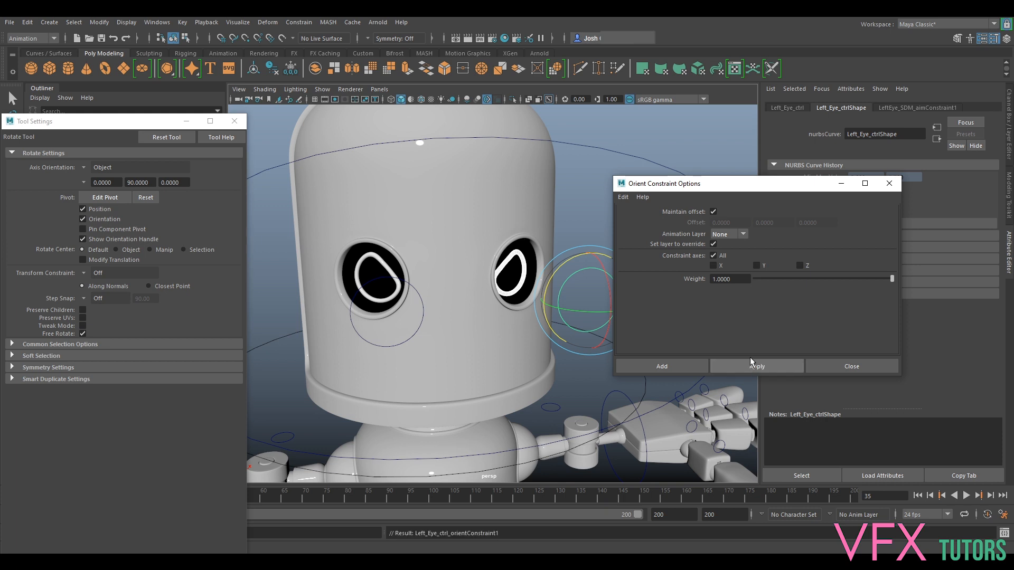
click(889, 183)
- Test the left eye control by rotating it, undoing that, and trying to move it vertically
click(569, 261)
drag(569, 262, 581, 293)
key(ctrl+z)
key(q)
key(w)
drag(590, 291, 602, 317)
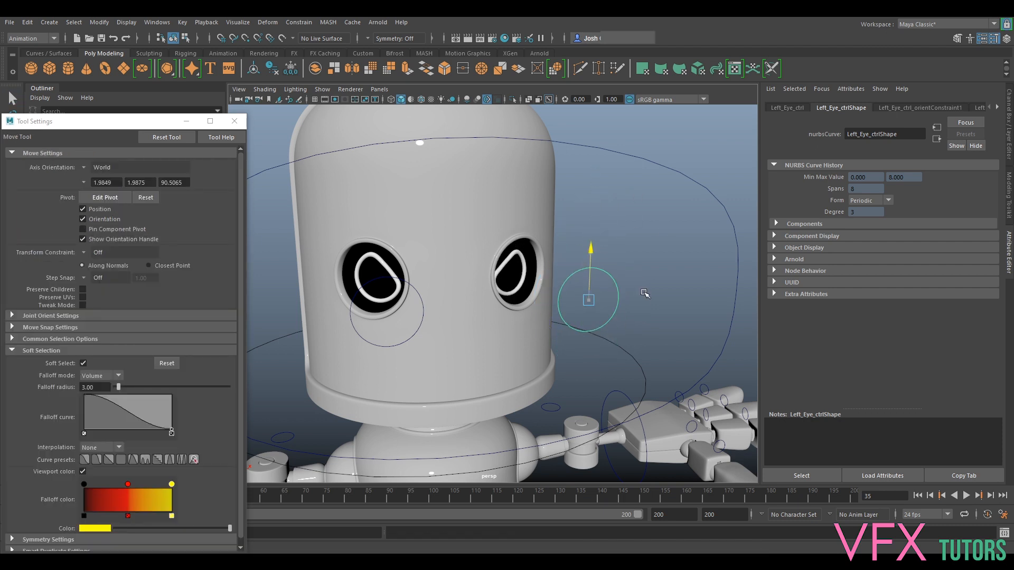
- Test moving and rotating the main eyes control, undo the changes and clear the selection
click(713, 175)
key(f)
alt+drag(627, 239, 417, 271)
drag(480, 285, 513, 285)
key(e)
drag(487, 242, 473, 258)
drag(562, 245, 501, 259)
key(ctrl+z)
key(ctrl+z)
click(663, 194)
mouse_move(663, 194)
alt+mouse_down()
mouse_move(685, 203)
mouse_move(675, 200)
alt+mouse_up()
click(560, 288)
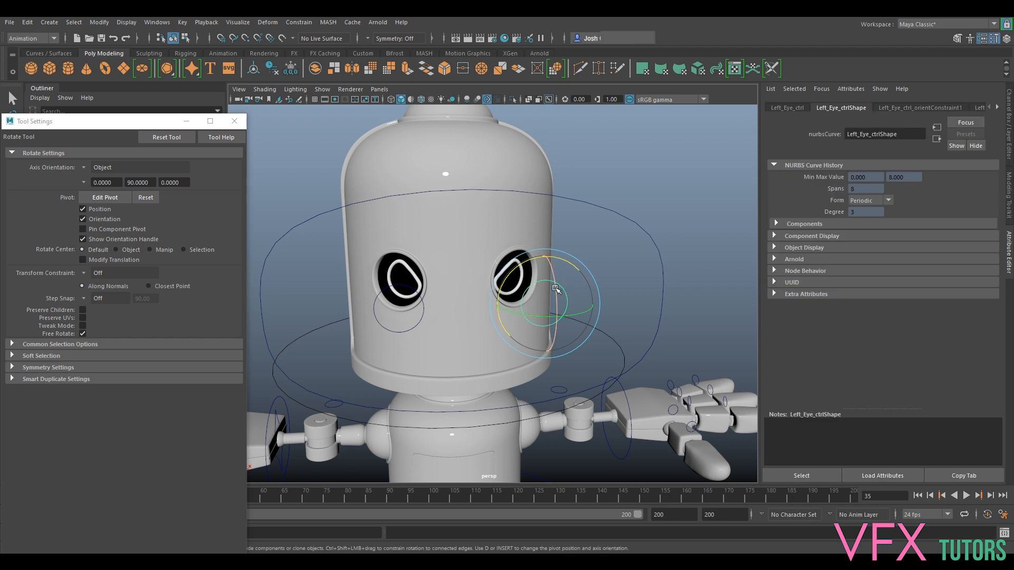
click(307, 24)
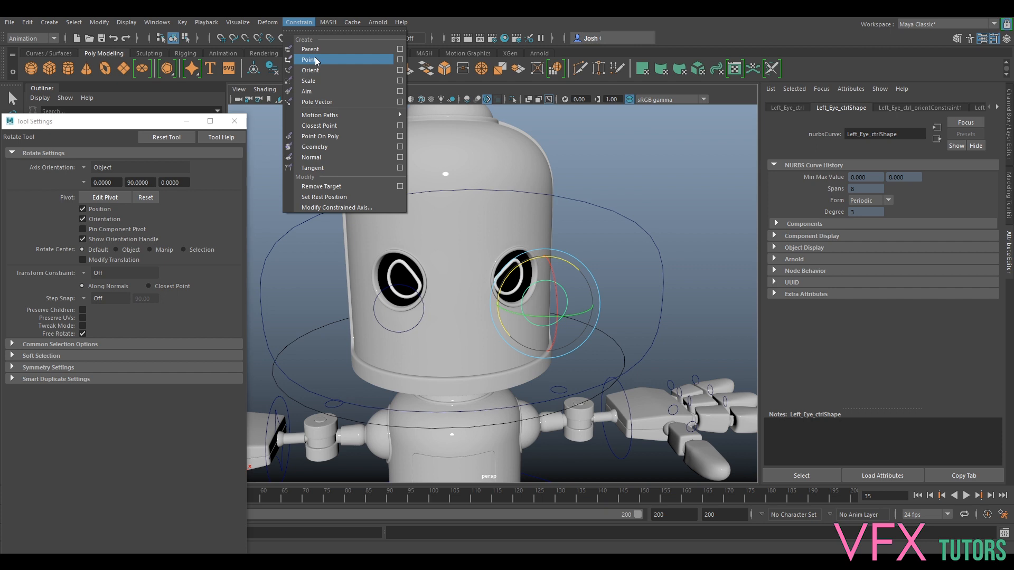
click(666, 136)
key(ctrl+z)
key(ctrl+z)
key(ctrl+z)
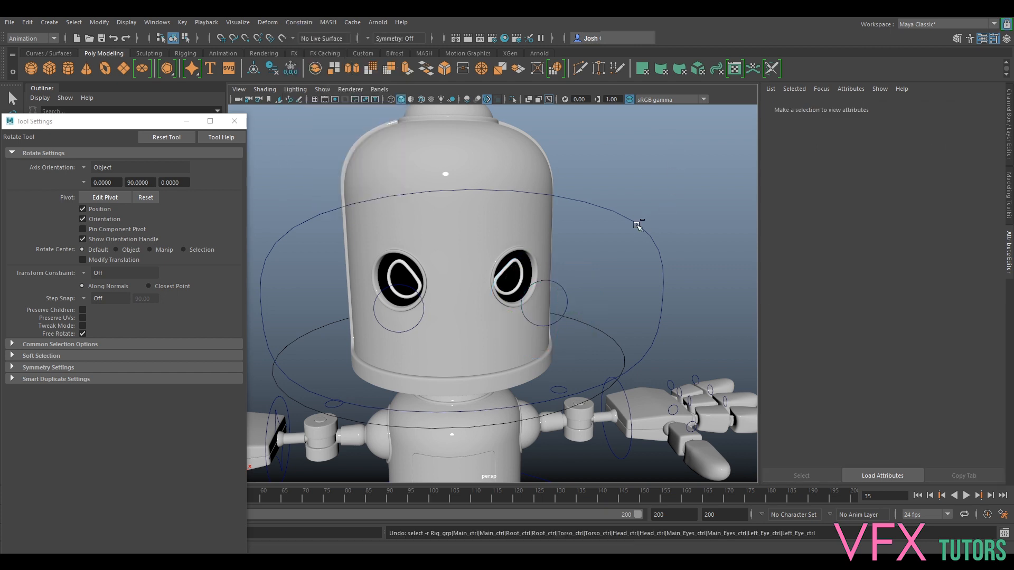
- Try rotating the left eye ring directly and undo the rotation
click(564, 264)
click(510, 267)
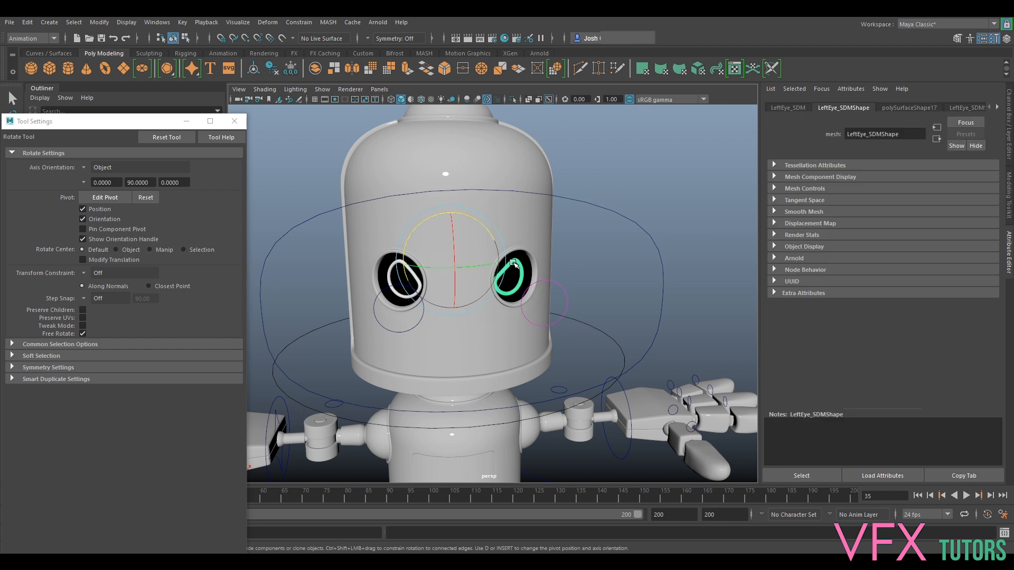
drag(414, 242, 409, 235)
key(ctrl+z)
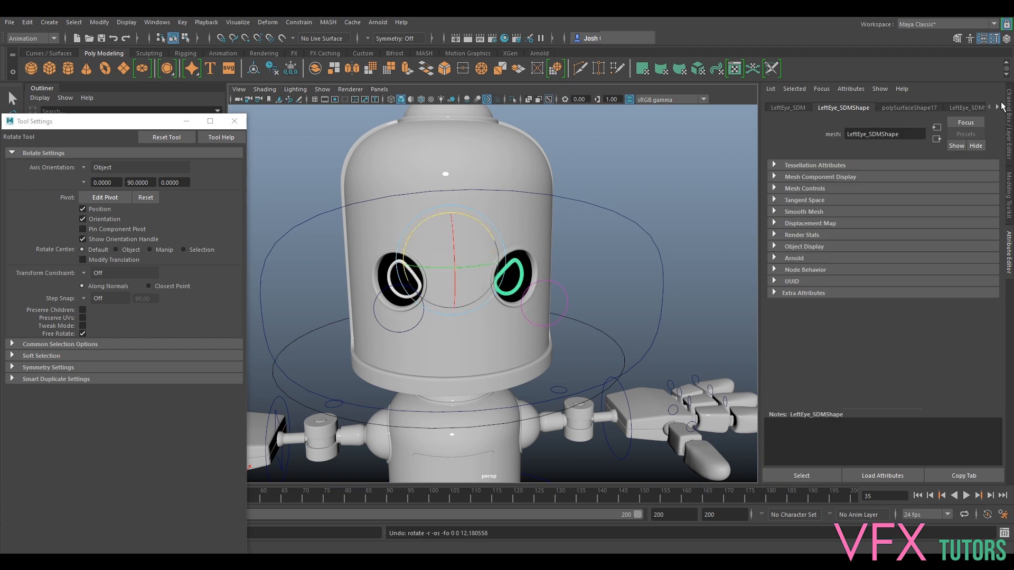
- Examine the transform and constraint channels of the left eye ring and the left eye control in the Channel Box
click(1010, 130)
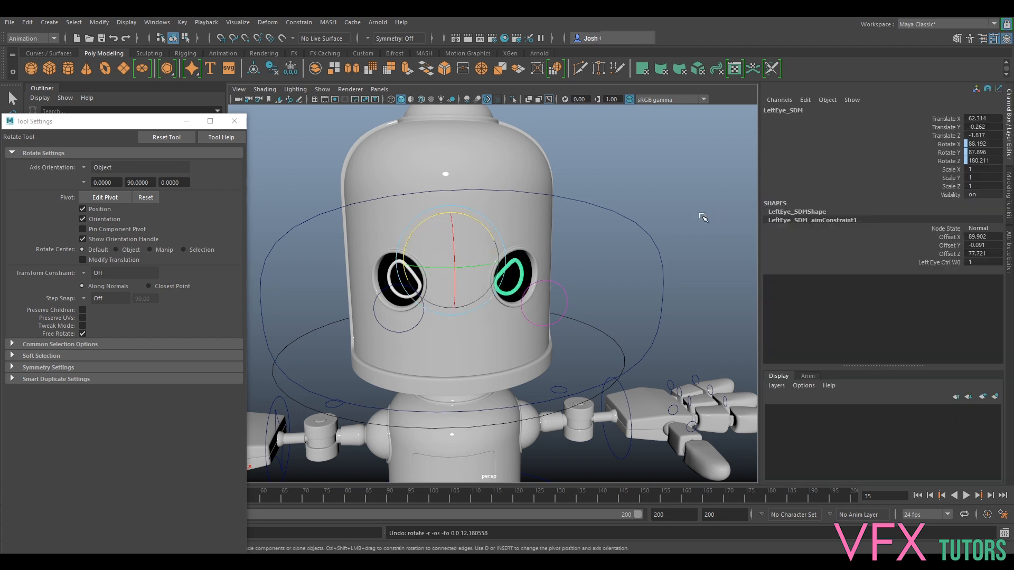
click(588, 273)
click(568, 294)
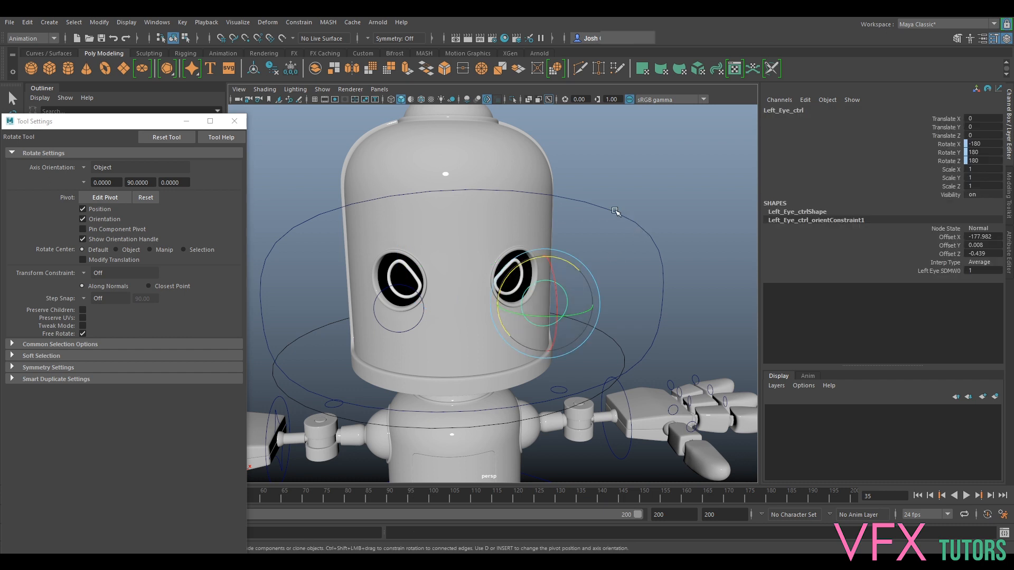
click(637, 172)
- Undo back past the left eye control's orient constraint and the right eye's weight changes
key(ctrl+z)
key(ctrl+z)
key(ctrl+z)
key(ctrl+z)
key(ctrl+z)
key(ctrl+z)
key(ctrl+z)
key(ctrl+z)
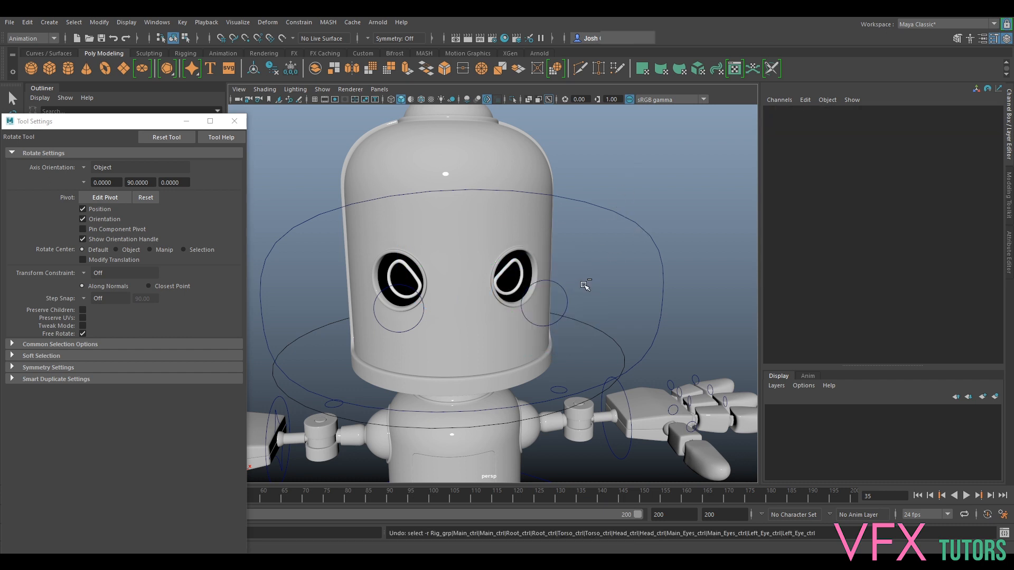
key(ctrl+z)
key(ctrl+z)
key(ctrl+z)
key(ctrl+z)
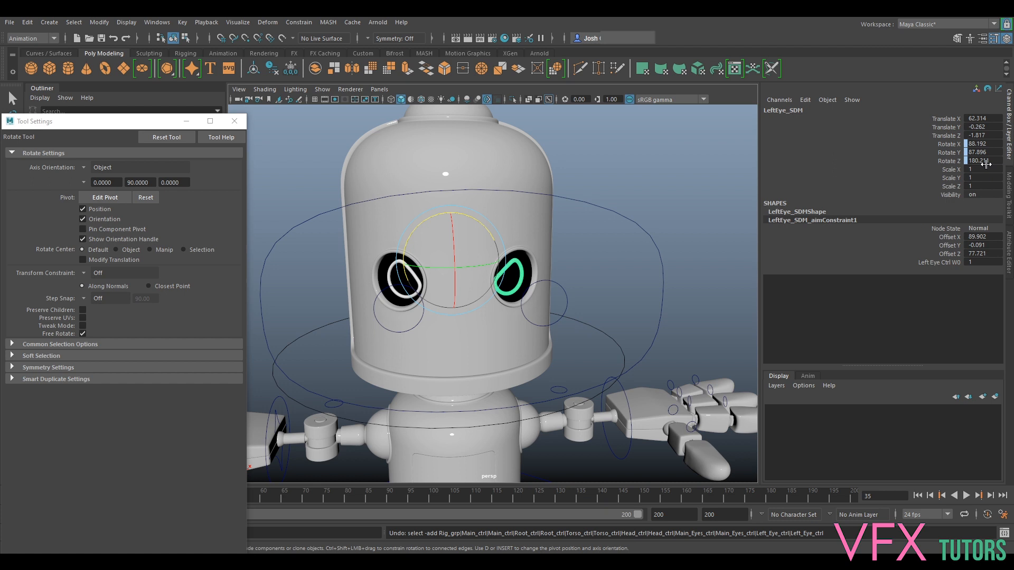
key(ctrl+z)
key(ctrl+z)
key(ctrl+z)
key(ctrl+z)
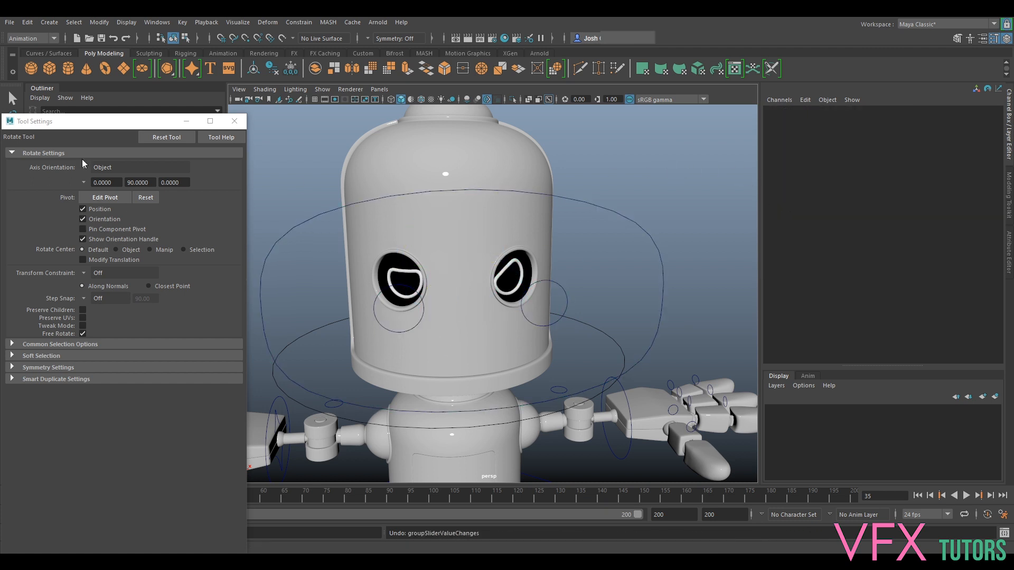
- Bring up the Shape Editor and reset the RightEye_NotImpressed and LeftEye_Evil weights to 0
click(238, 122)
alt+drag(467, 257, 498, 243)
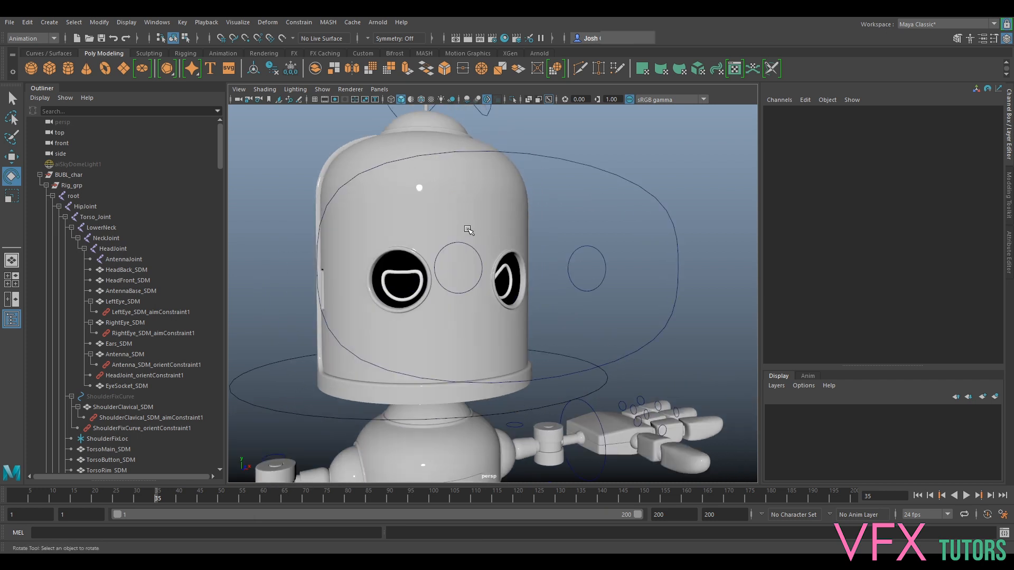
click(157, 22)
mouse_move(207, 22)
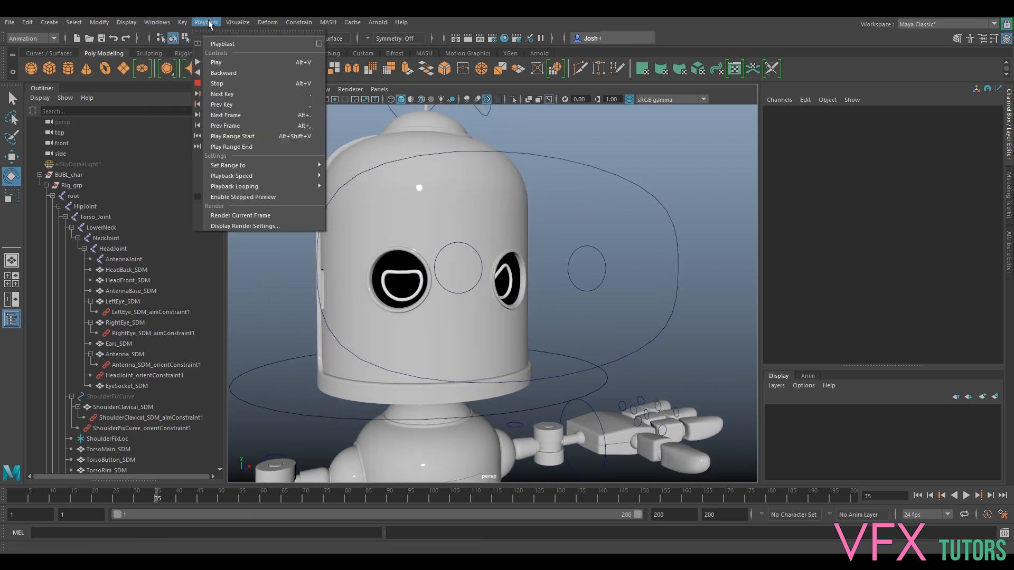
mouse_move(161, 22)
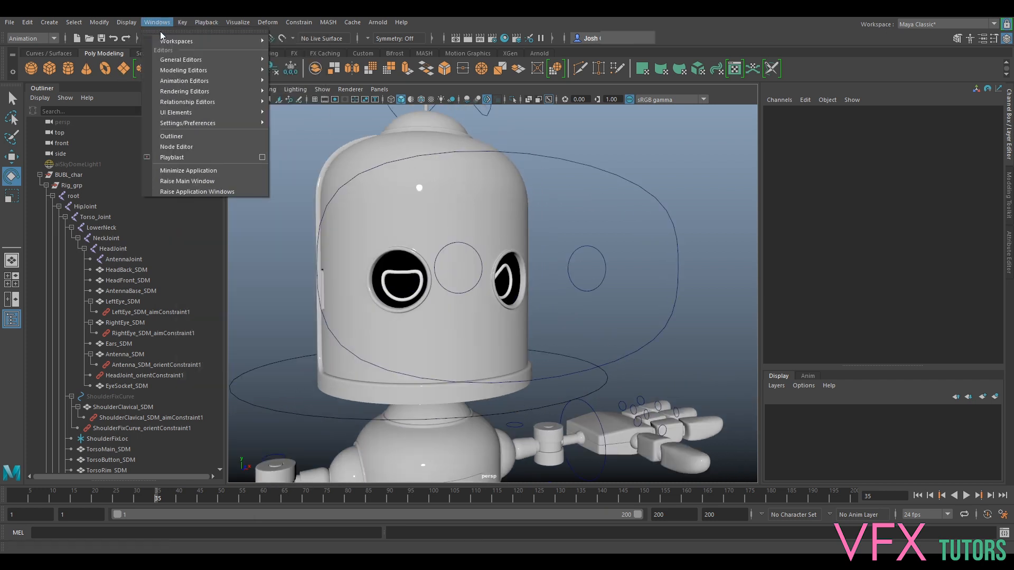
mouse_move(203, 94)
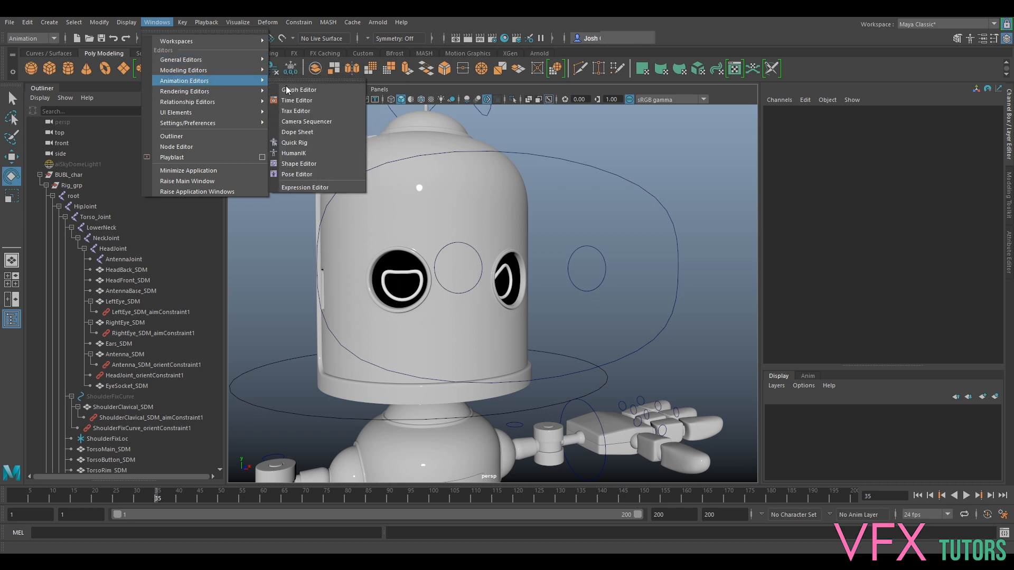
click(299, 163)
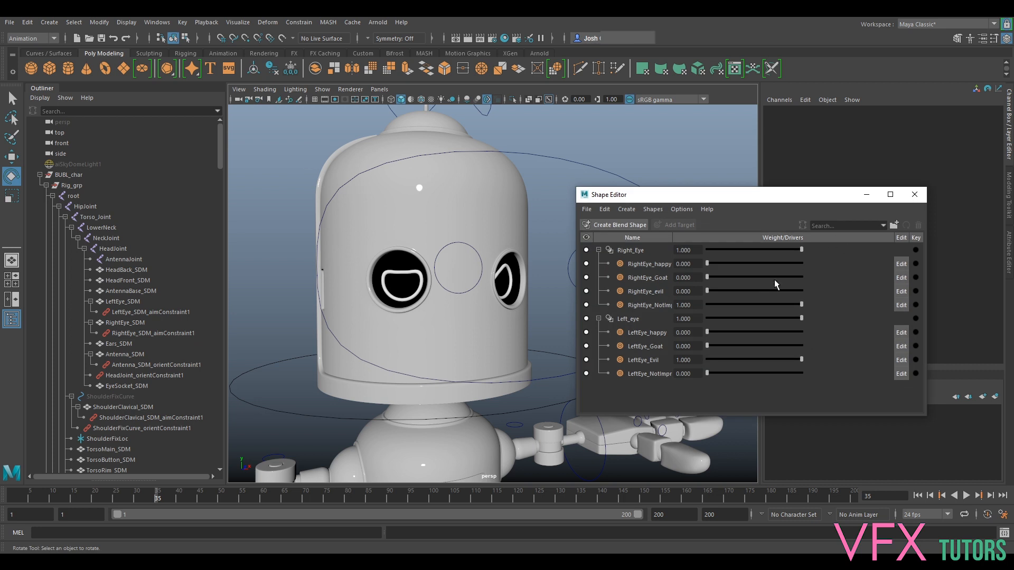
drag(800, 305, 706, 306)
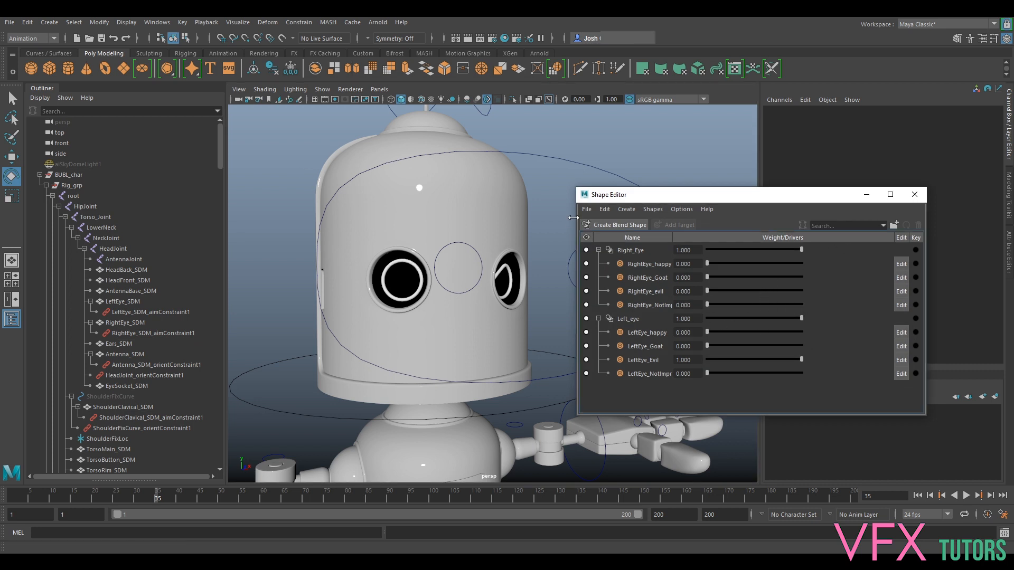
alt+drag(501, 218, 457, 220)
alt+right_drag(457, 219, 423, 226)
drag(801, 360, 706, 359)
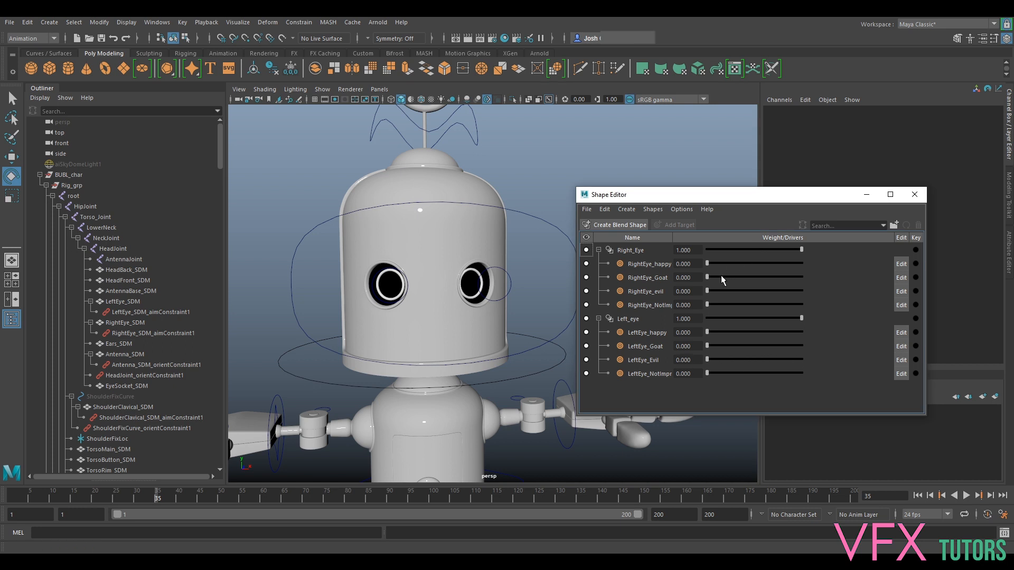
- Test the goat and not-impressed shapes together by setting both weights to 1 on each eye
drag(708, 275, 917, 299)
drag(707, 346, 803, 347)
alt+drag(449, 290, 425, 292)
drag(707, 305, 777, 305)
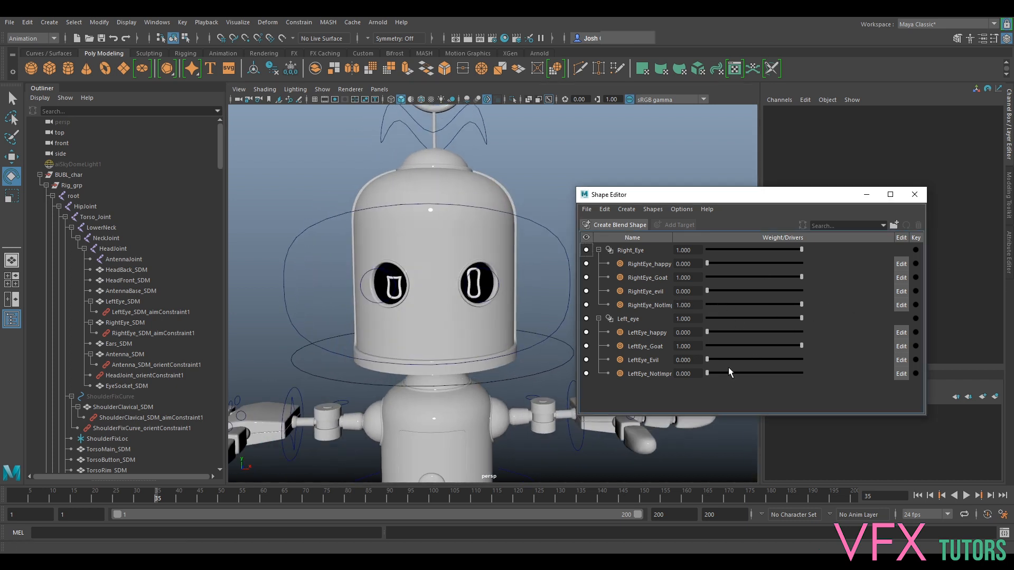
drag(708, 372, 803, 373)
mouse_move(536, 334)
alt+mouse_down()
mouse_move(360, 323)
mouse_move(528, 319)
alt+mouse_up()
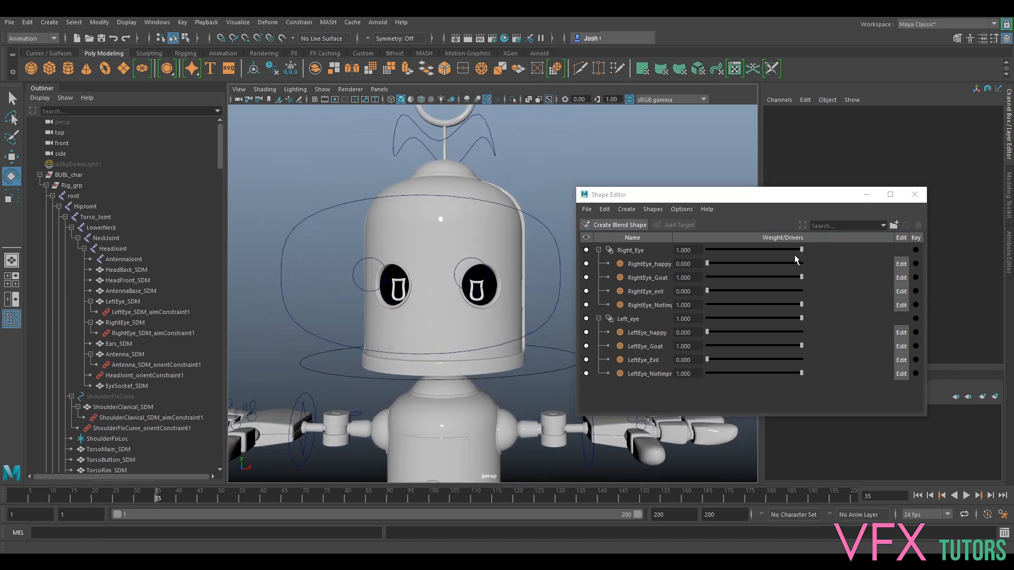
- Reset the goat and not-impressed weights of both eyes to 0
drag(798, 373, 705, 373)
drag(803, 346, 689, 349)
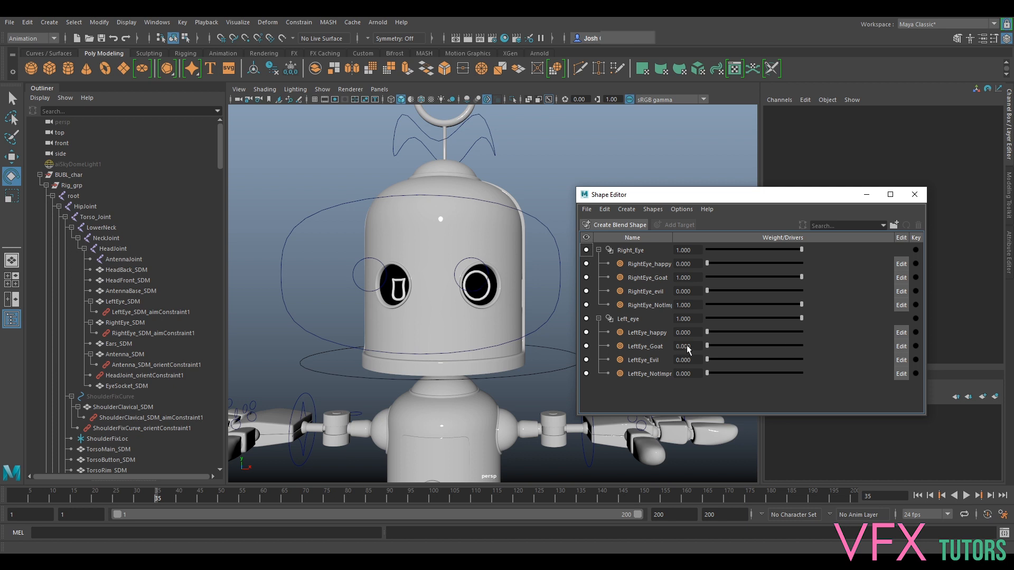
drag(751, 308, 706, 305)
drag(801, 277, 705, 279)
- Close the Shape Editor and select the right eye ring
click(914, 194)
alt+drag(544, 194, 549, 296)
scroll(549, 296, up, 3)
click(481, 246)
alt+drag(481, 247, 549, 251)
- Save the scene as a new version named BublPart_v086 in the VFXtutors\O2\Maya folder
click(9, 22)
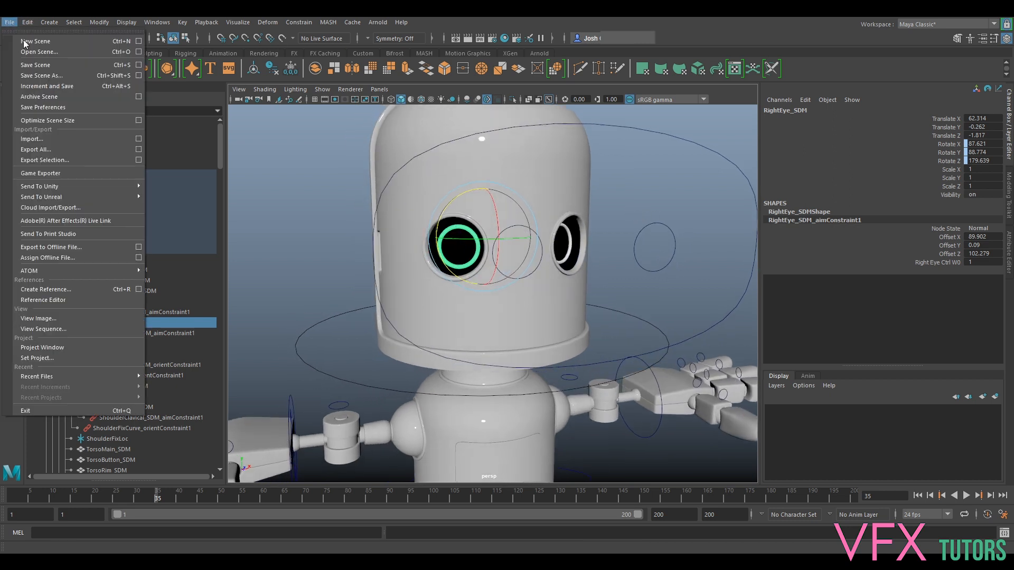
click(42, 75)
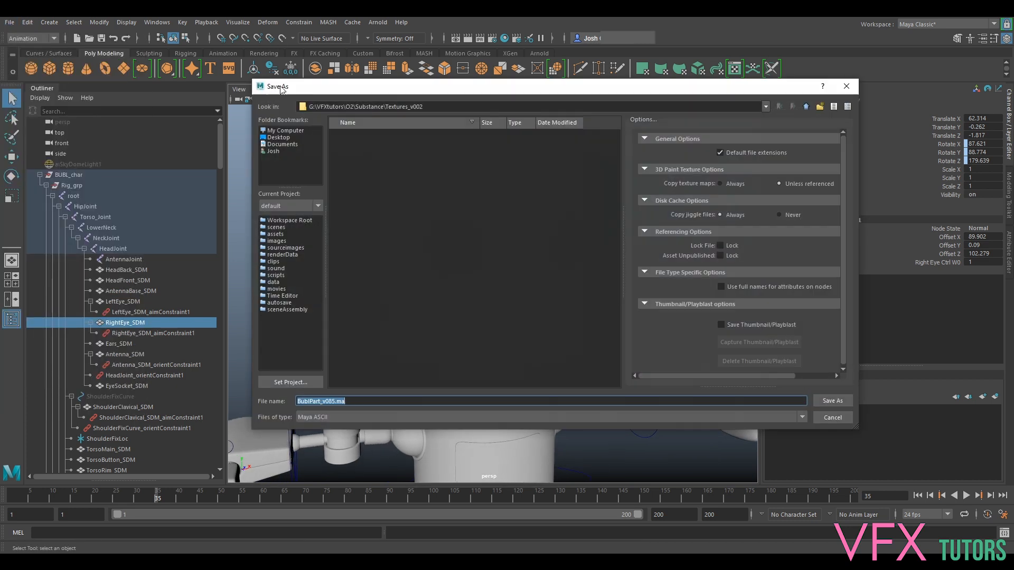
click(806, 107)
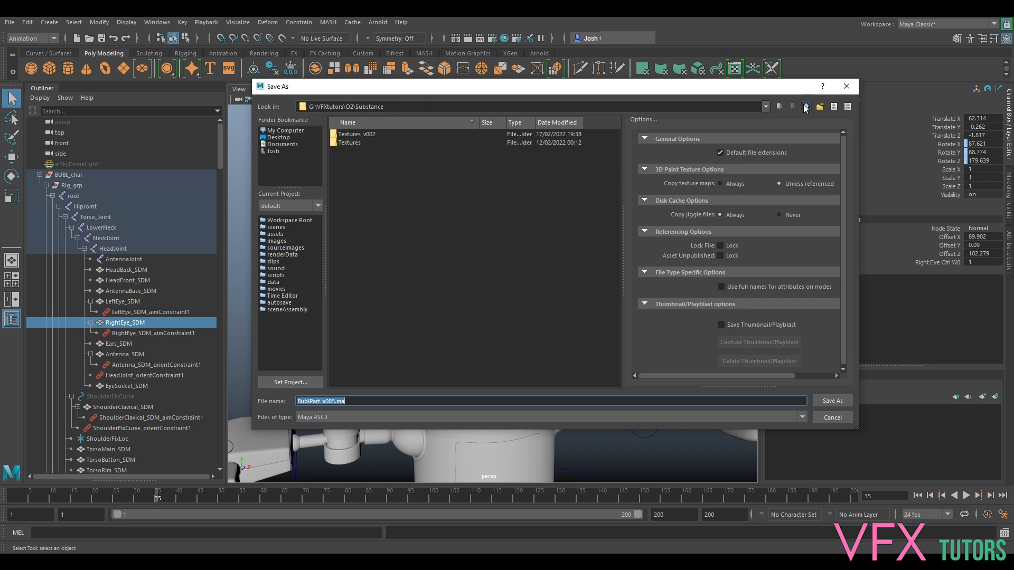
click(806, 106)
double_click(348, 150)
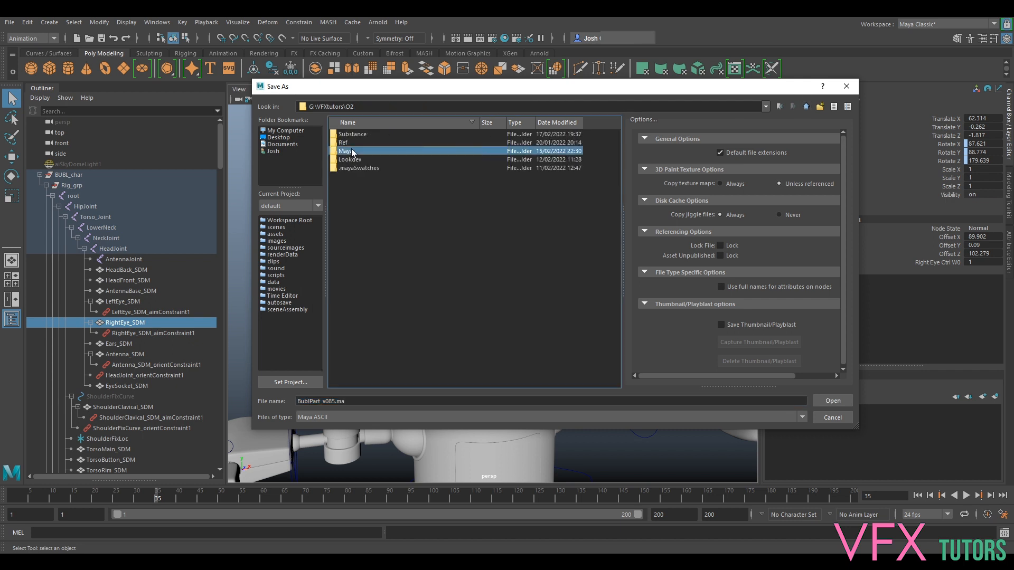
click(349, 402)
key(BackSpace)
key(BackSpace)
key(BackSpace)
key(BackSpace)
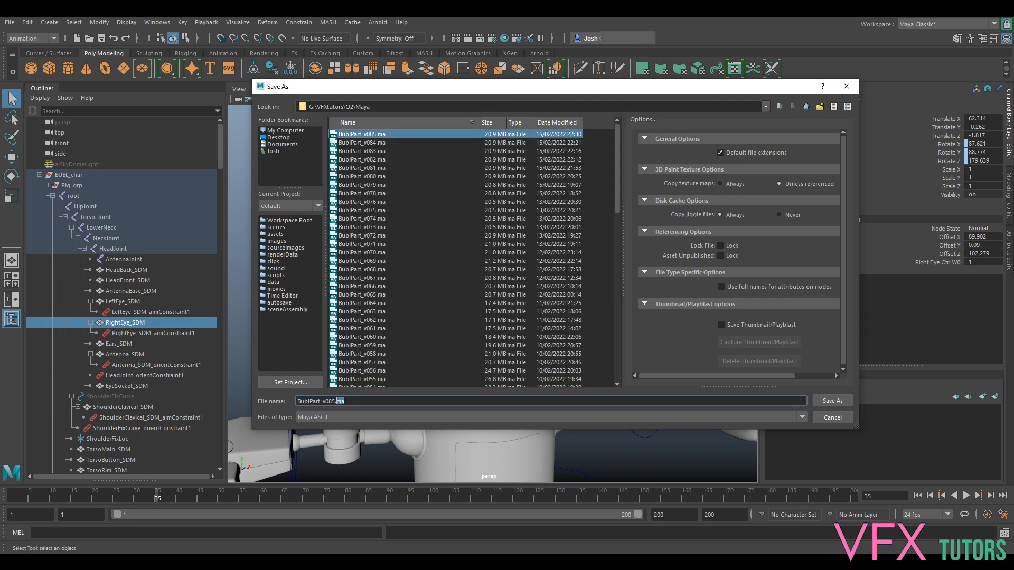
text(6)
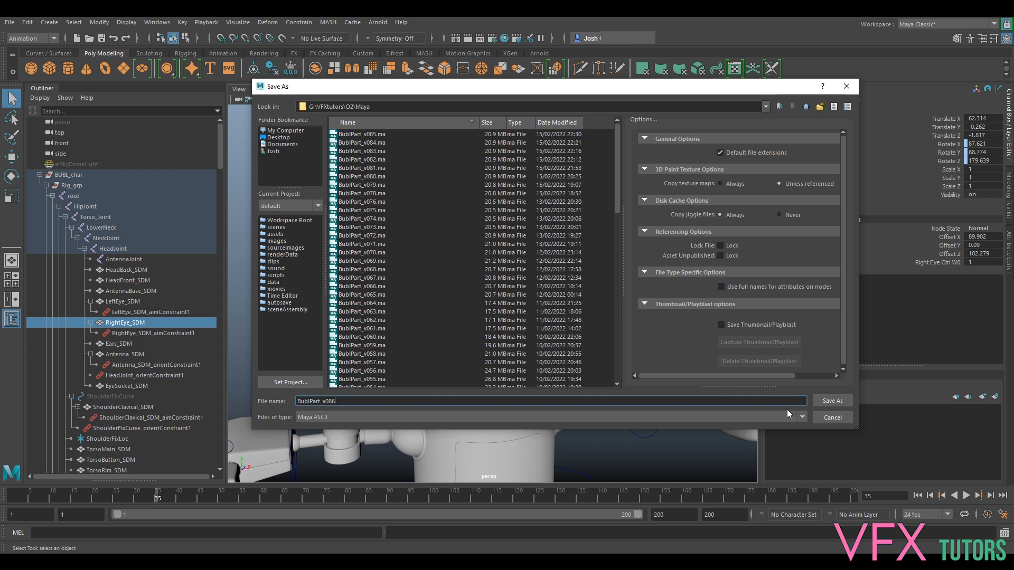
click(818, 400)
- Turn the right eye ring, RightEye_SDM, into an Arnold mesh light
key(e)
click(656, 192)
click(476, 237)
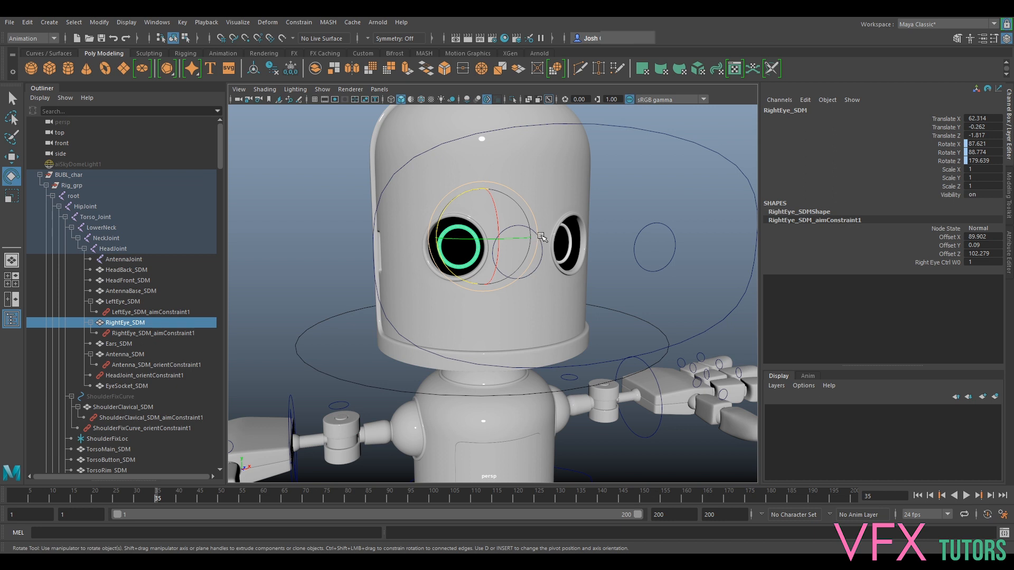
alt+drag(373, 304, 477, 255)
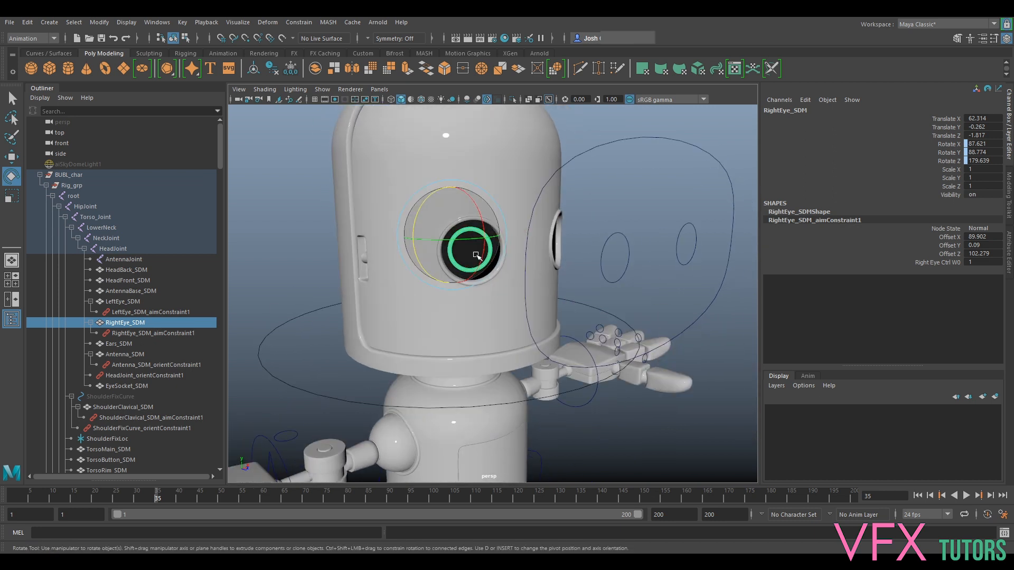
scroll(499, 242, up, 3)
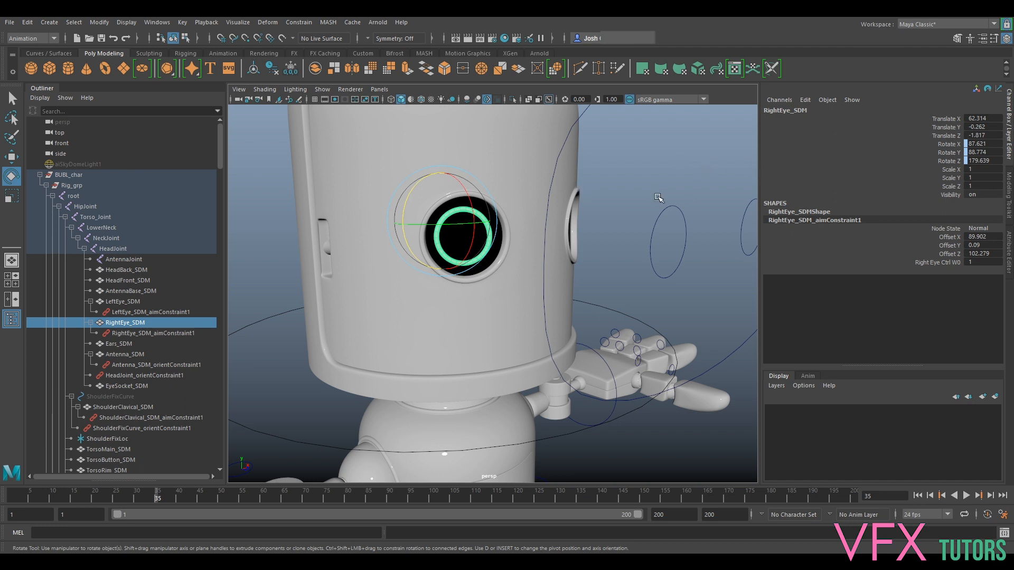
alt+drag(697, 205, 607, 214)
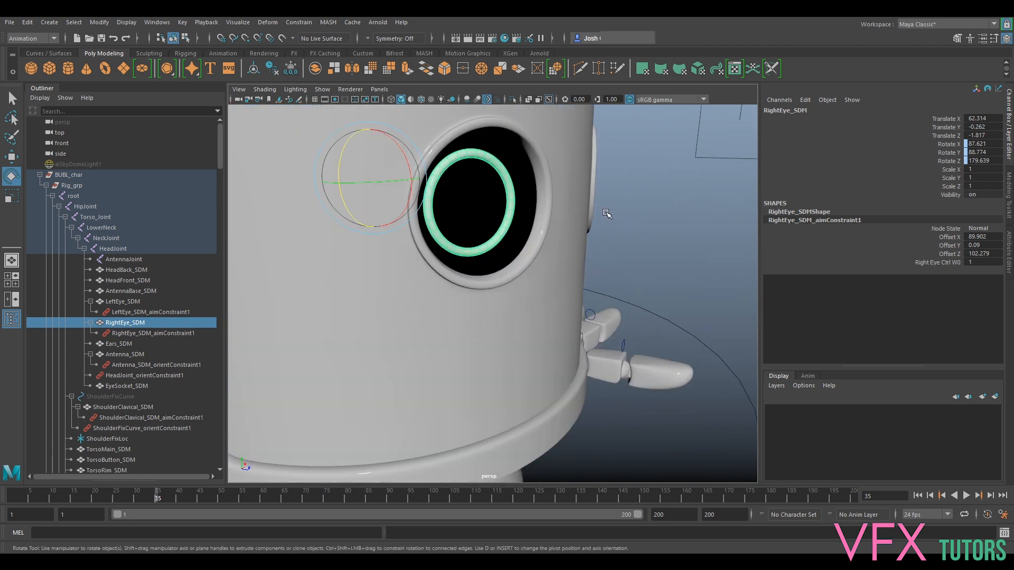
alt+drag(676, 228, 656, 220)
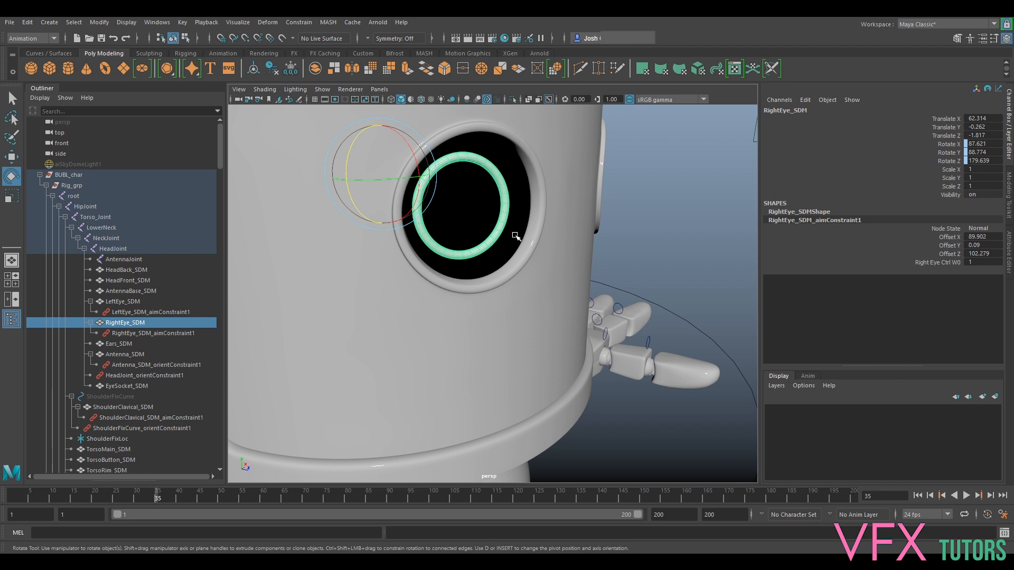
click(378, 22)
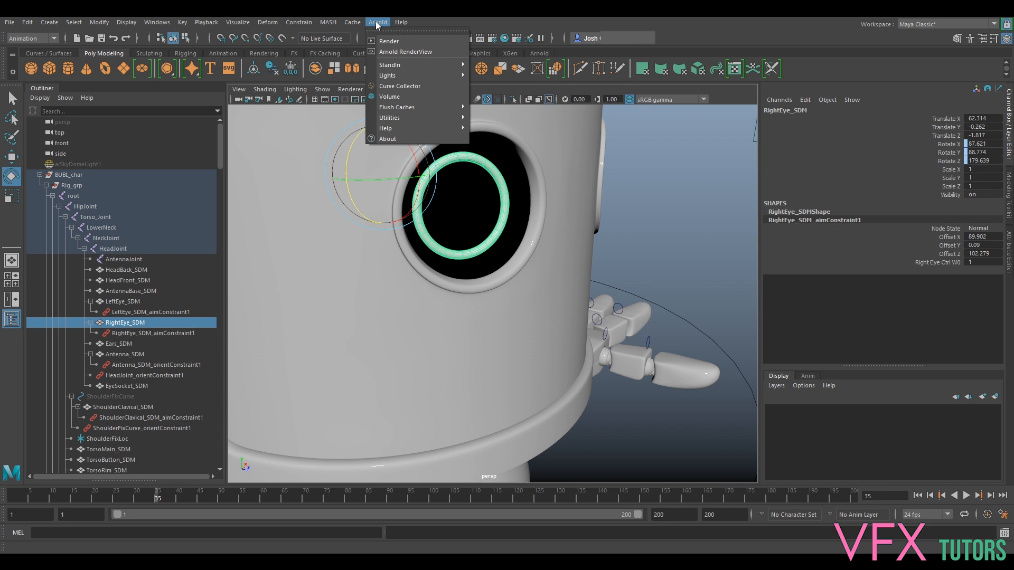
mouse_move(398, 75)
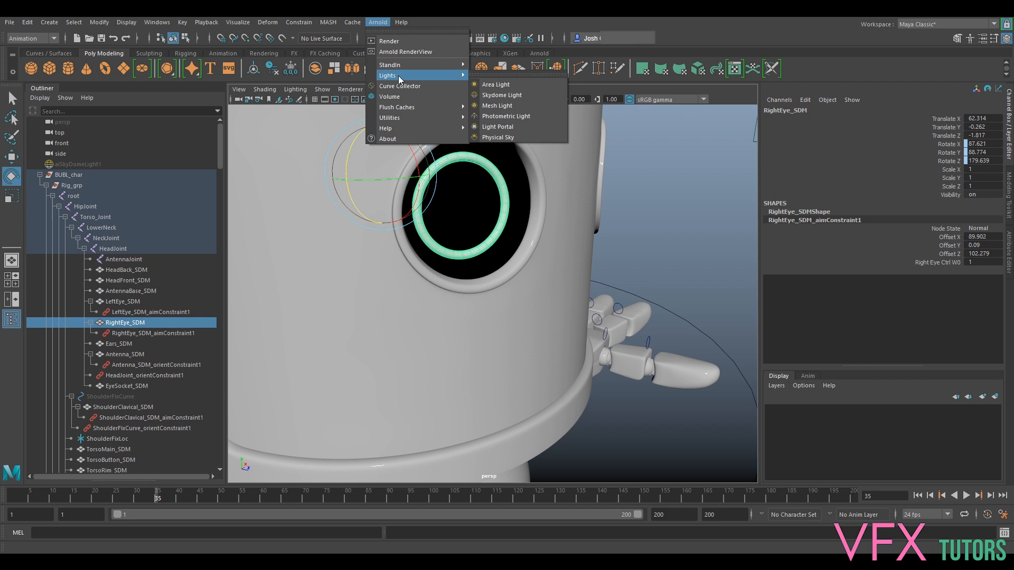
click(524, 104)
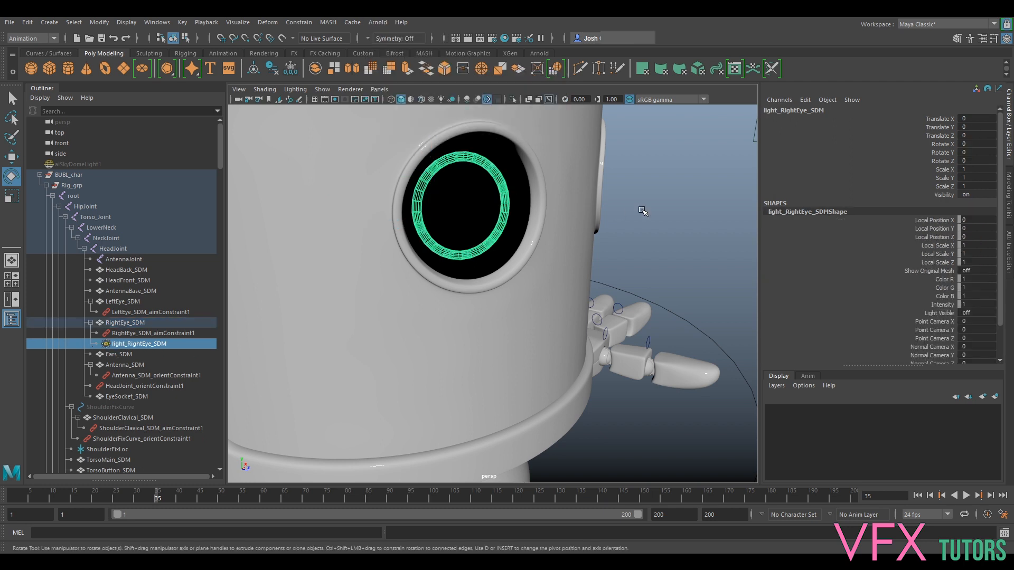
click(530, 203)
click(510, 189)
- Turn the left eye ring, LeftEye_SDM, into an Arnold mesh light
scroll(640, 174, down, 5)
alt+drag(640, 174, 596, 258)
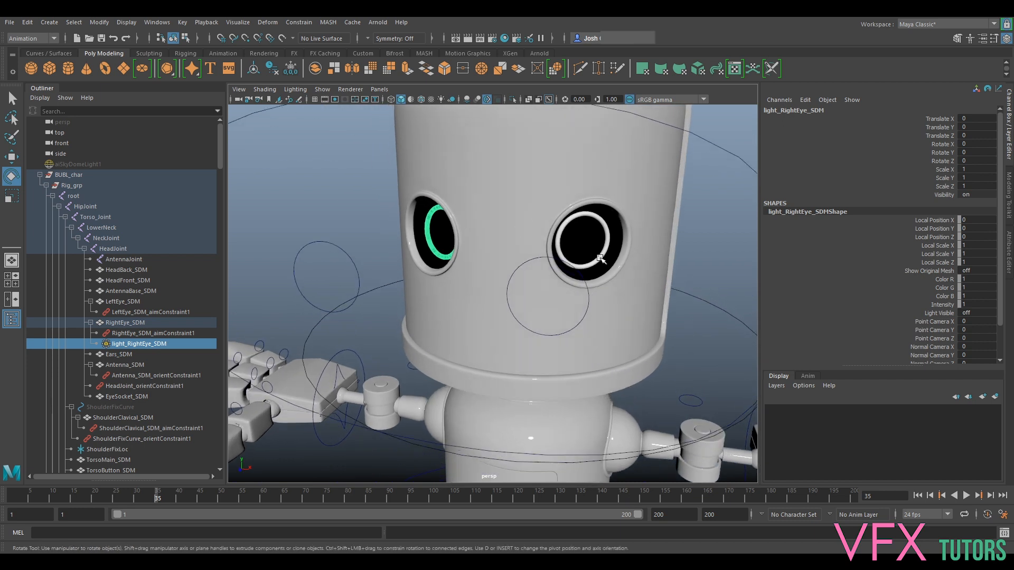
click(592, 259)
click(372, 23)
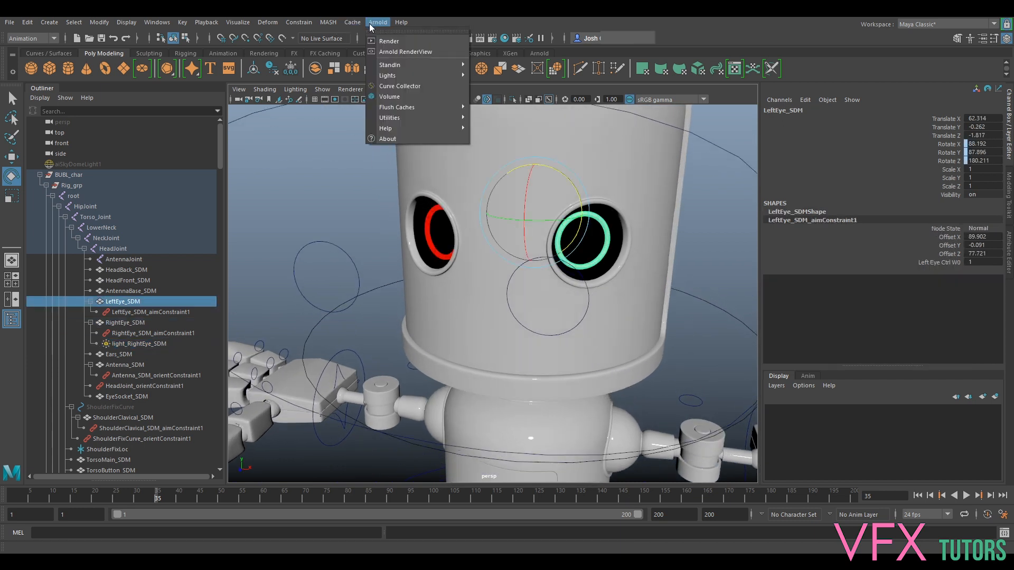
mouse_move(419, 77)
click(498, 106)
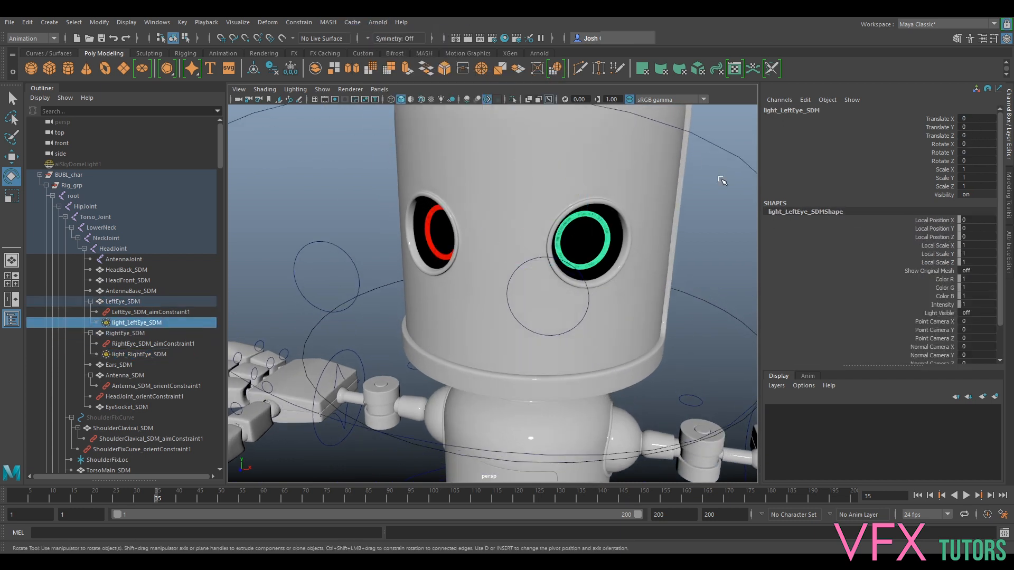
- Set the exposure of the right eye's mesh light to 5
click(147, 344)
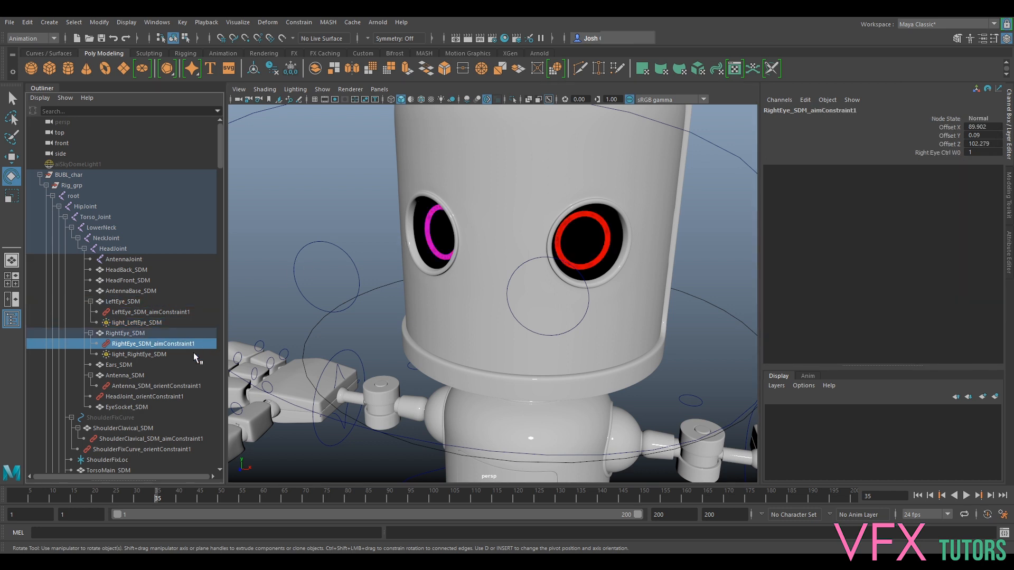
click(596, 263)
alt+drag(506, 179, 536, 169)
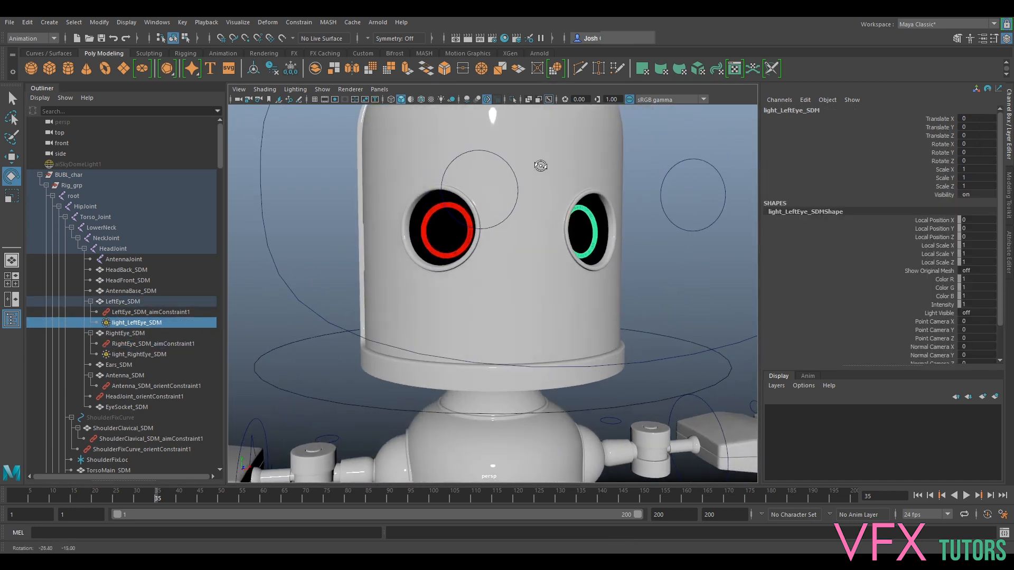
click(433, 256)
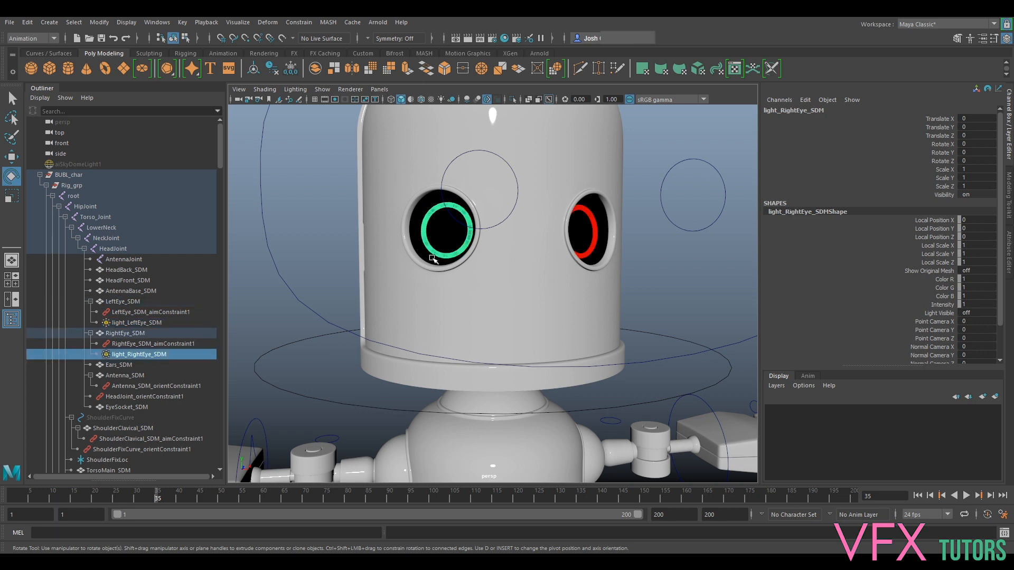
click(1009, 233)
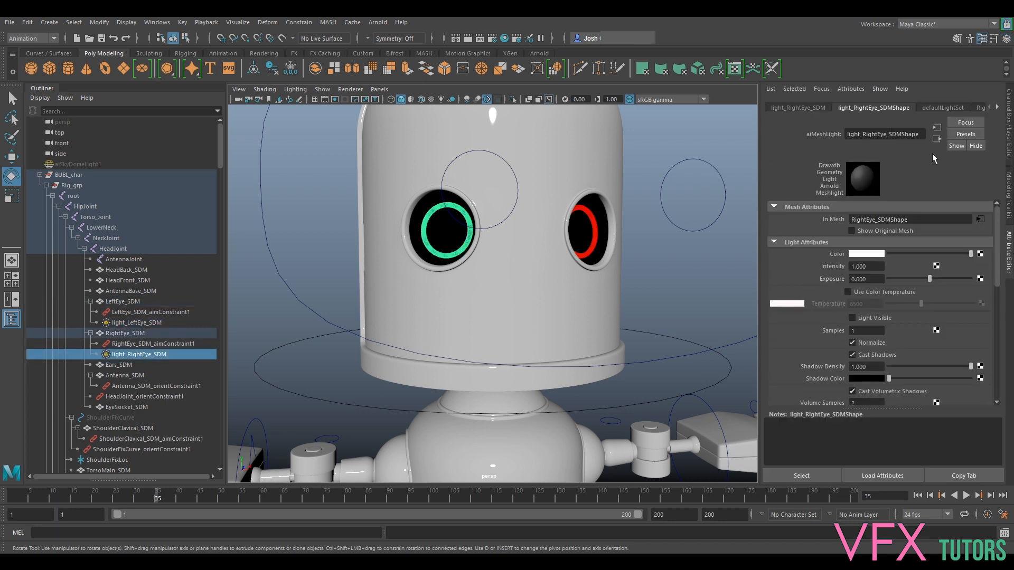
double_click(866, 279)
text(5)
key(Return)
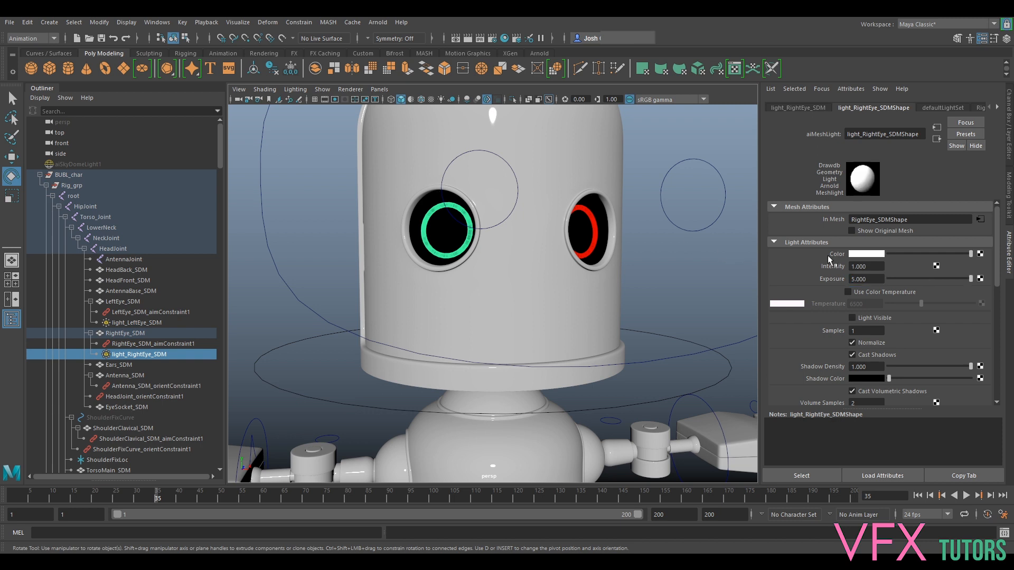
- Set the left eye mesh light's exposure to 5 and its colour to cyan with hue 180, saturation 1 and value 1
click(596, 237)
double_click(858, 279)
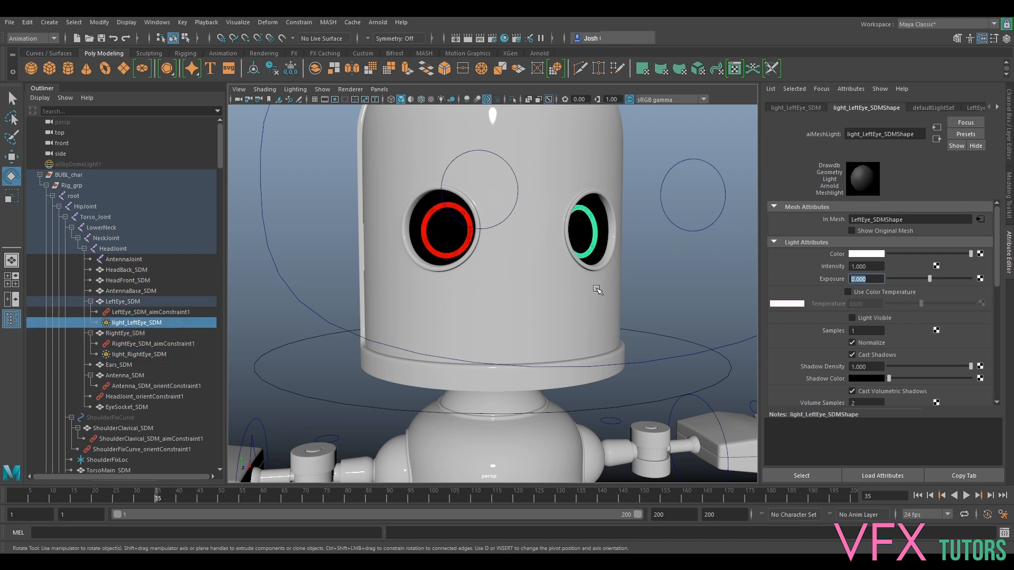
text(5)
key(Return)
click(863, 254)
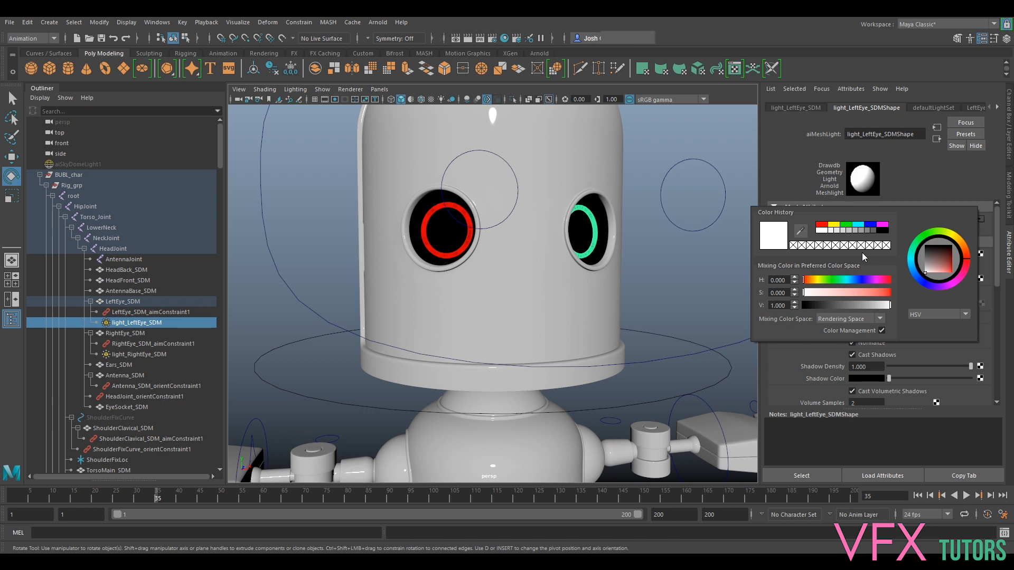
click(856, 226)
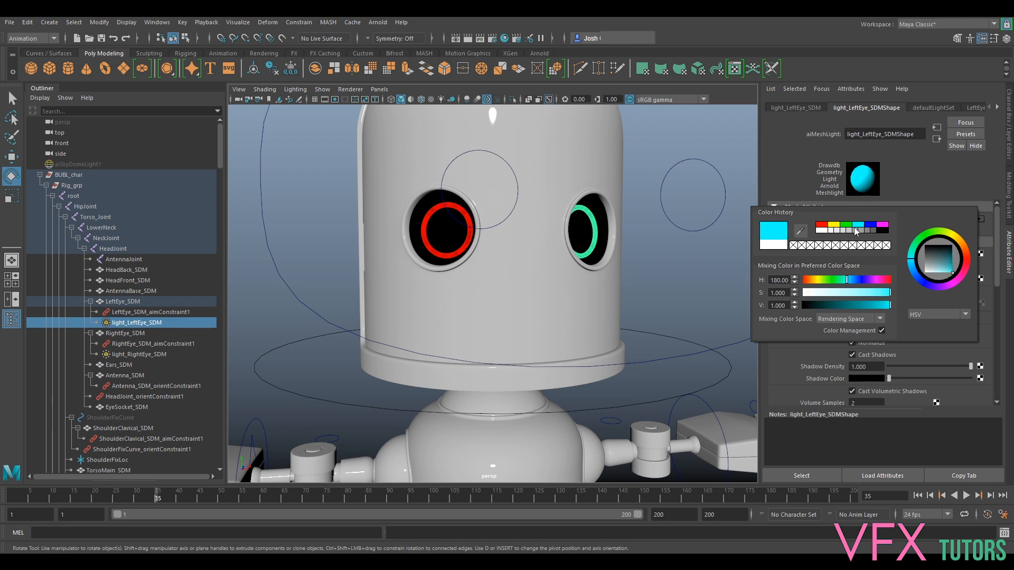
- Try softer and bluer tones for the left eye's mesh light, up to hue 216.92 and saturation 0.808, then reset it to cyan
click(865, 293)
click(850, 305)
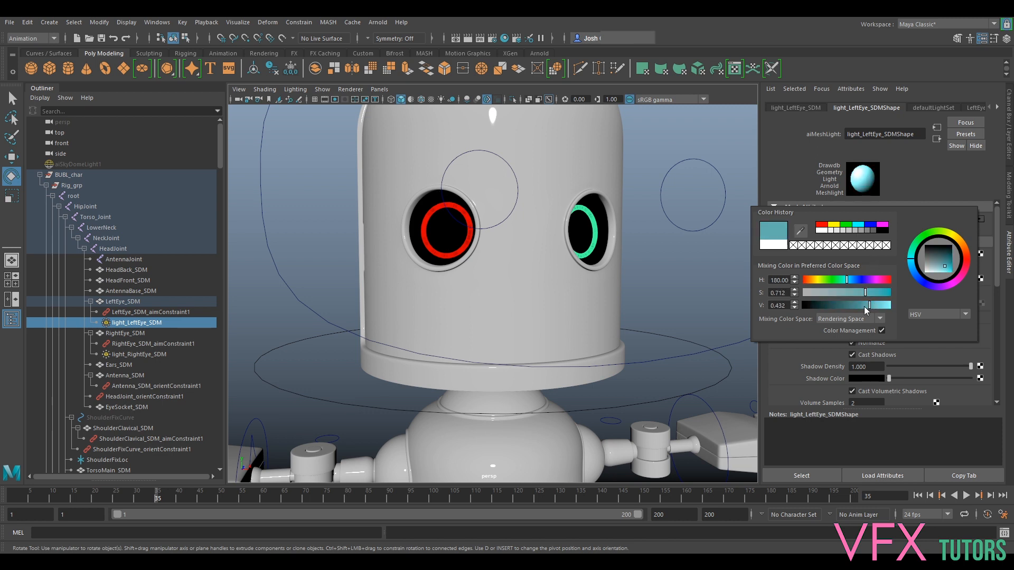
drag(870, 290, 895, 305)
click(873, 292)
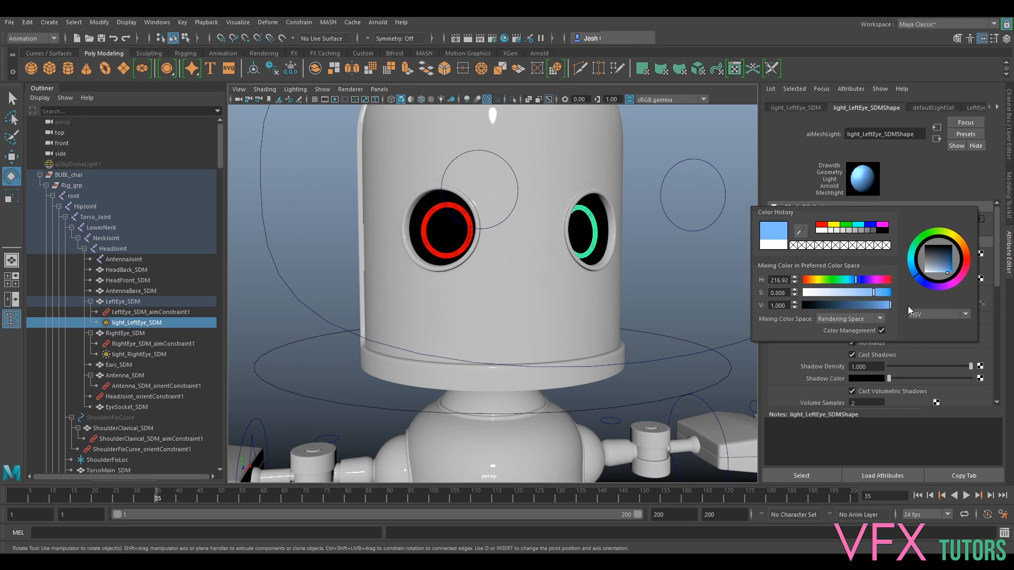
click(860, 225)
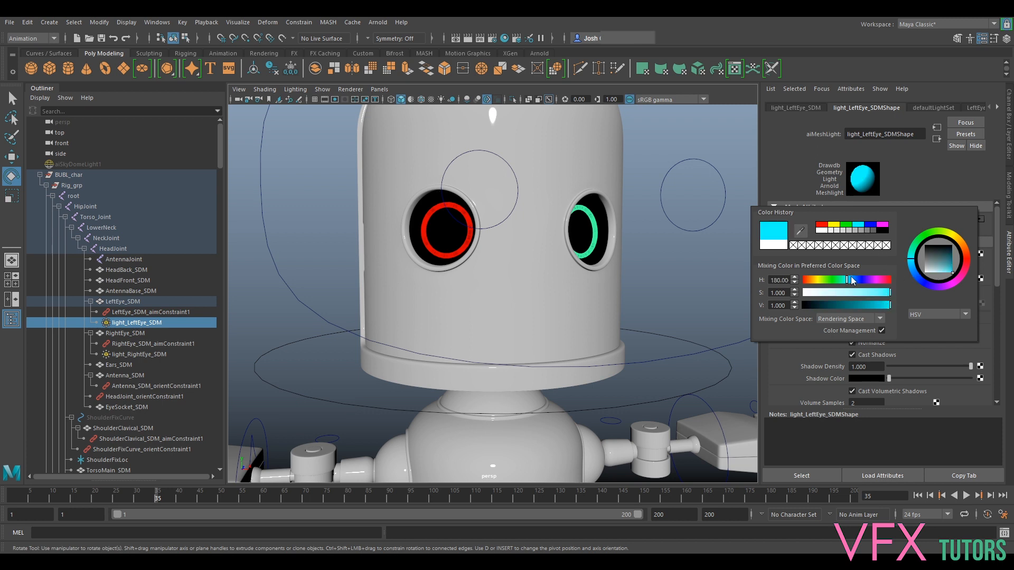
- Shift the left eye light's hue to about 205 and apply the same blue to the right eye's mesh light
drag(845, 280, 854, 284)
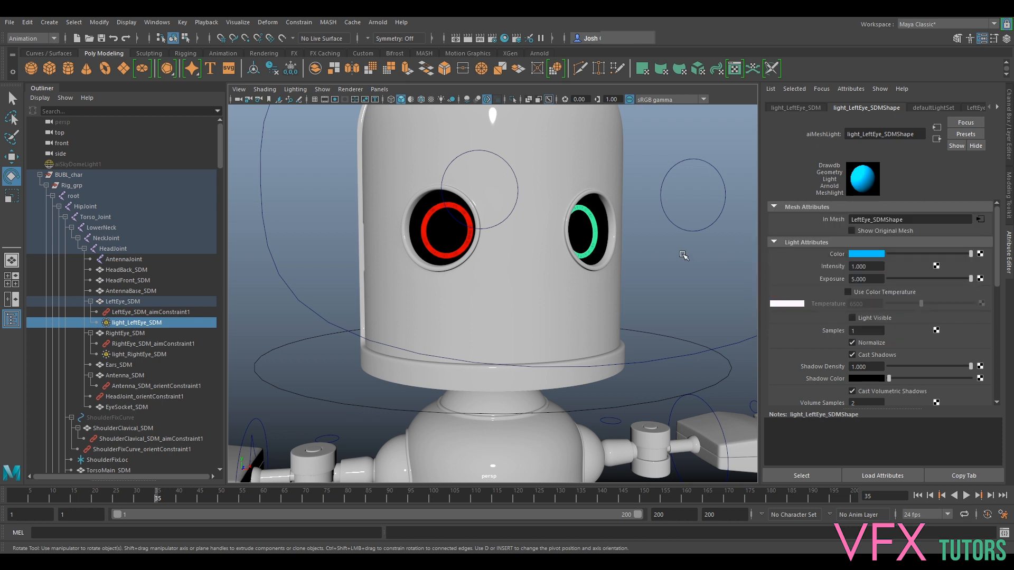
click(739, 266)
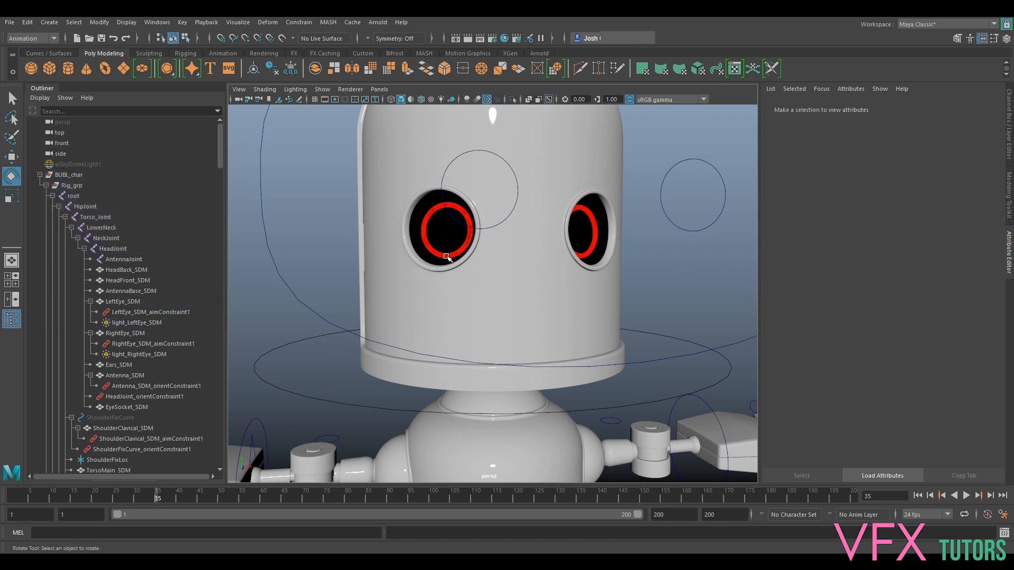
click(446, 258)
click(854, 255)
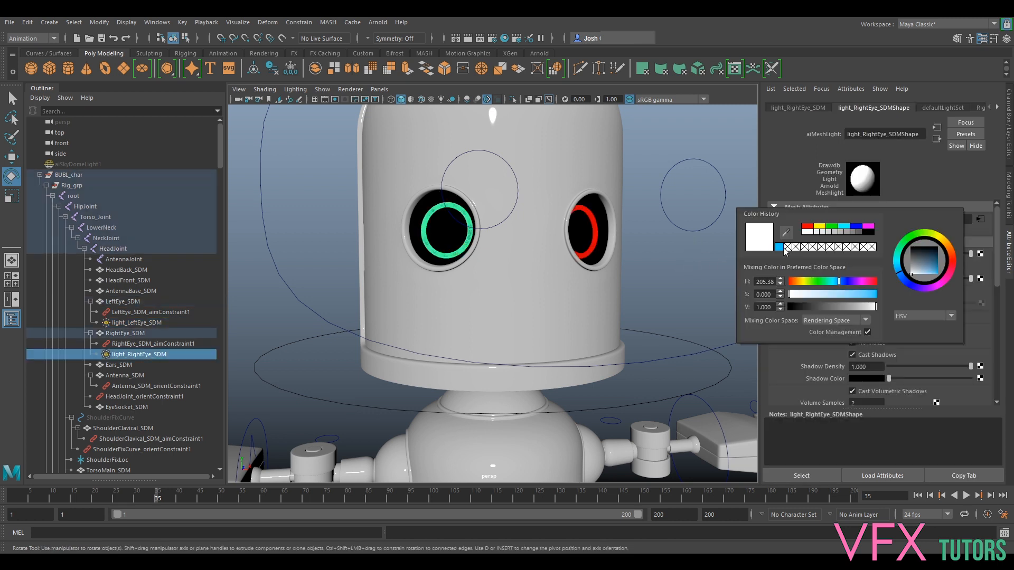
click(780, 247)
click(690, 248)
- Show the film gate around the robot and enable hardware texturing in the viewport
scroll(661, 266, down, 5)
alt+drag(649, 309, 600, 292)
click(325, 99)
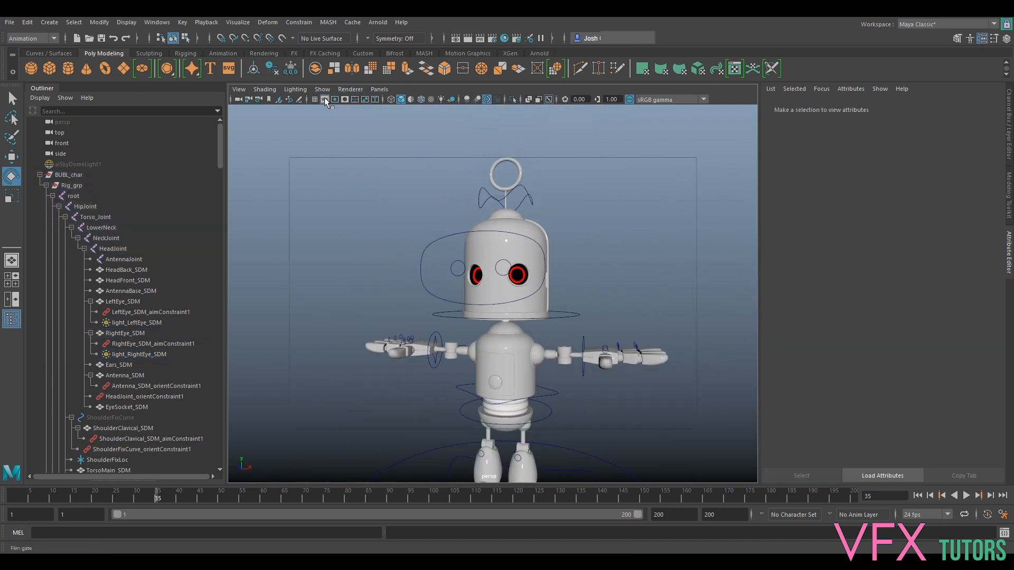
alt+drag(554, 229, 564, 229)
click(526, 243)
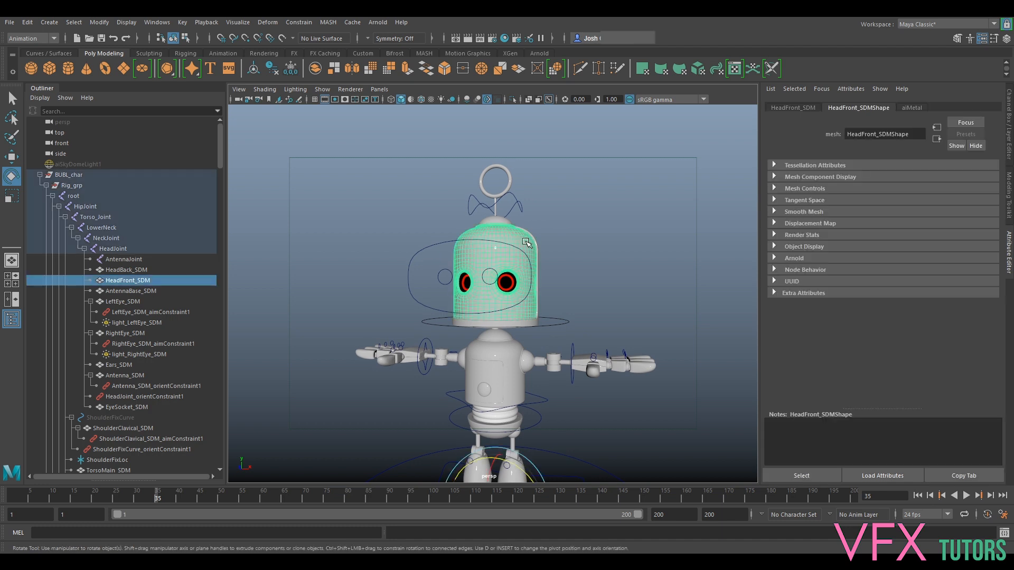
click(267, 90)
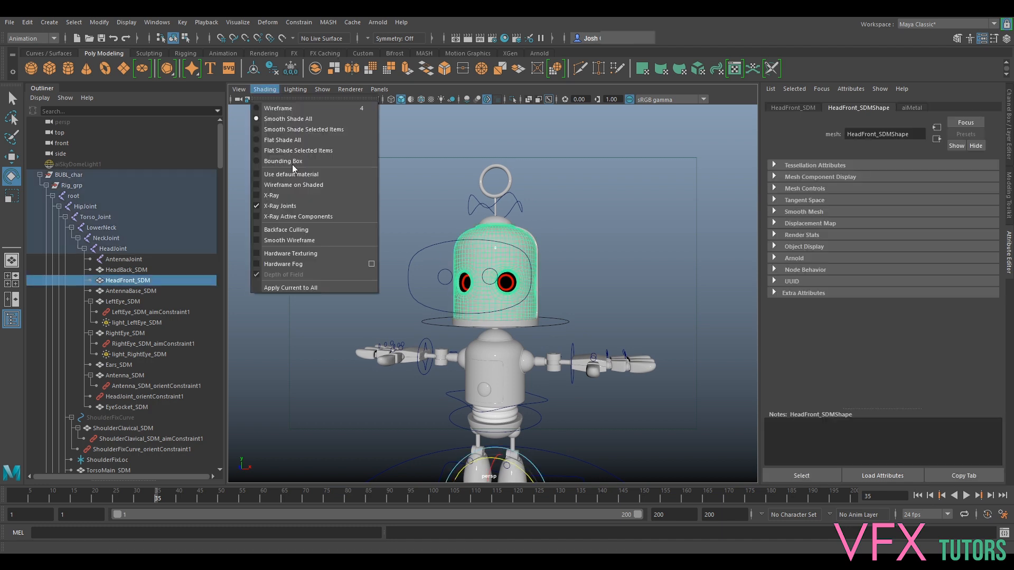
click(308, 254)
click(628, 227)
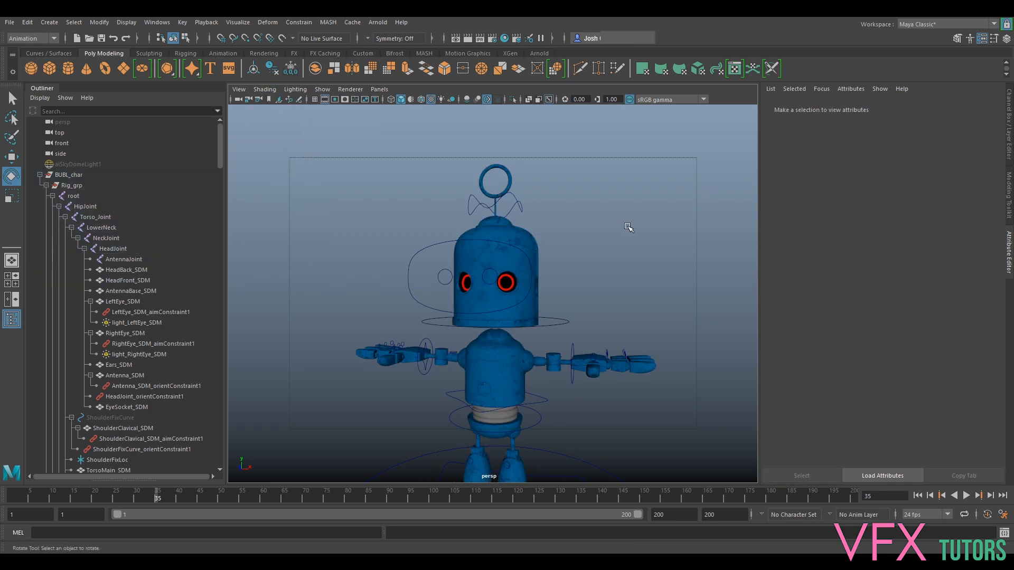
- Generate the UDIM preview for the base colour texture of the head's aiMetal material and switch the viewport to textured display
scroll(672, 221, up, 4)
click(549, 225)
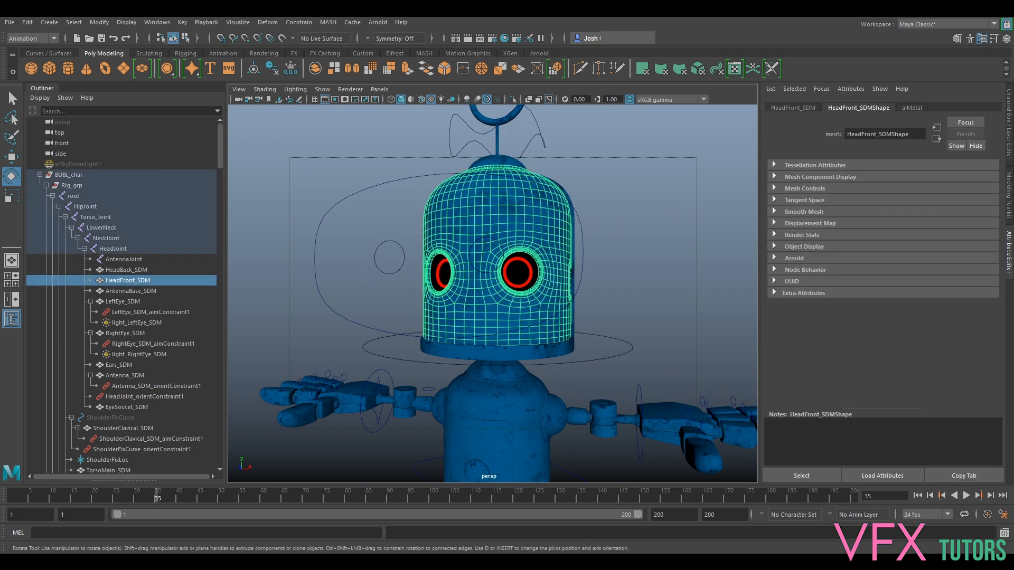
click(912, 109)
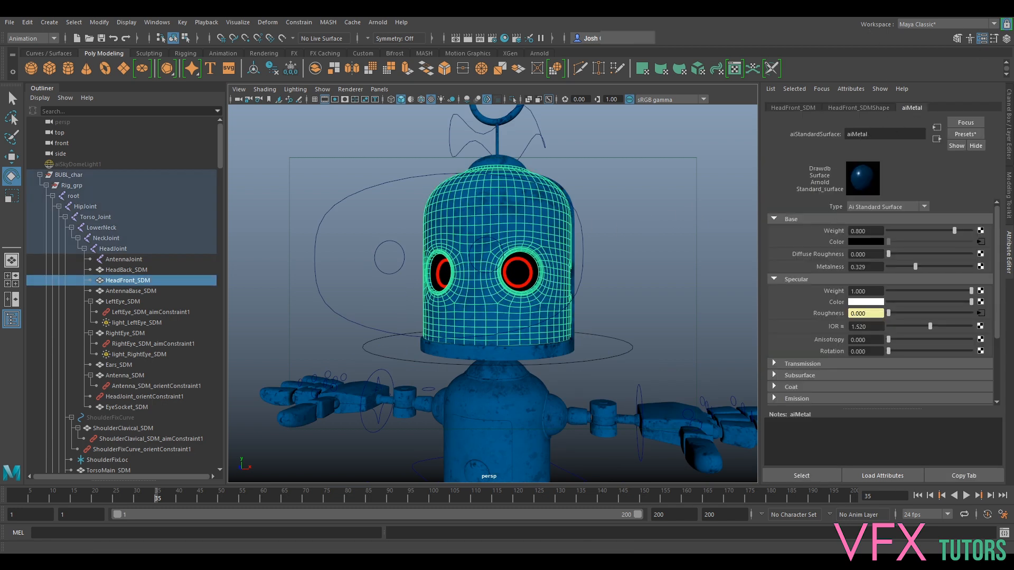
click(979, 242)
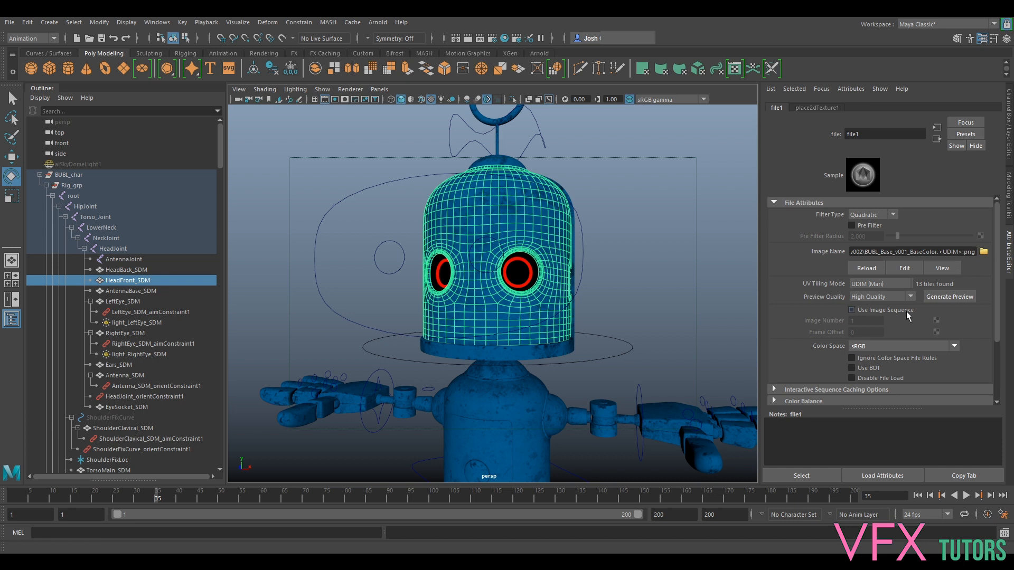
click(942, 295)
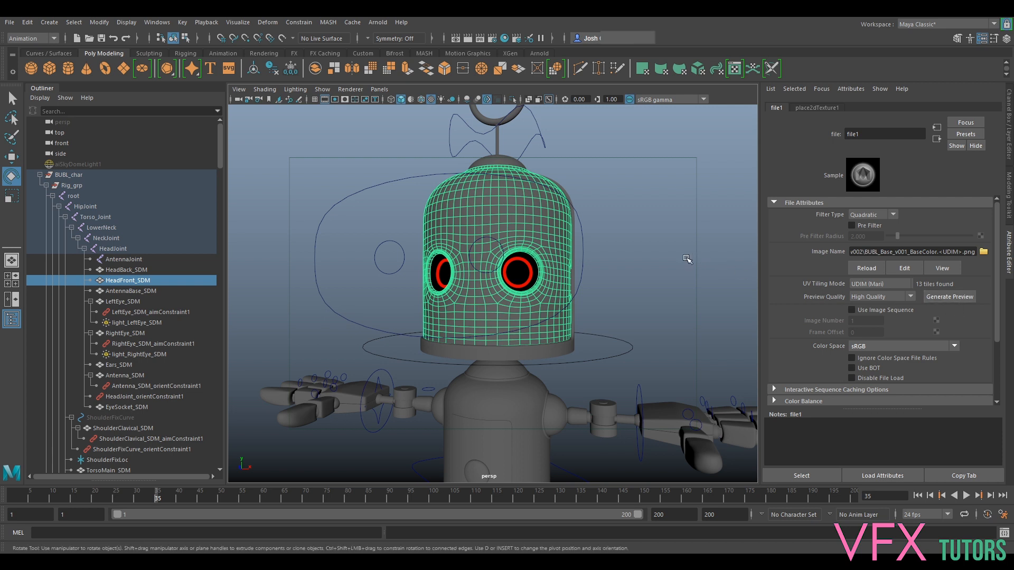
scroll(686, 259, down, 3)
click(657, 258)
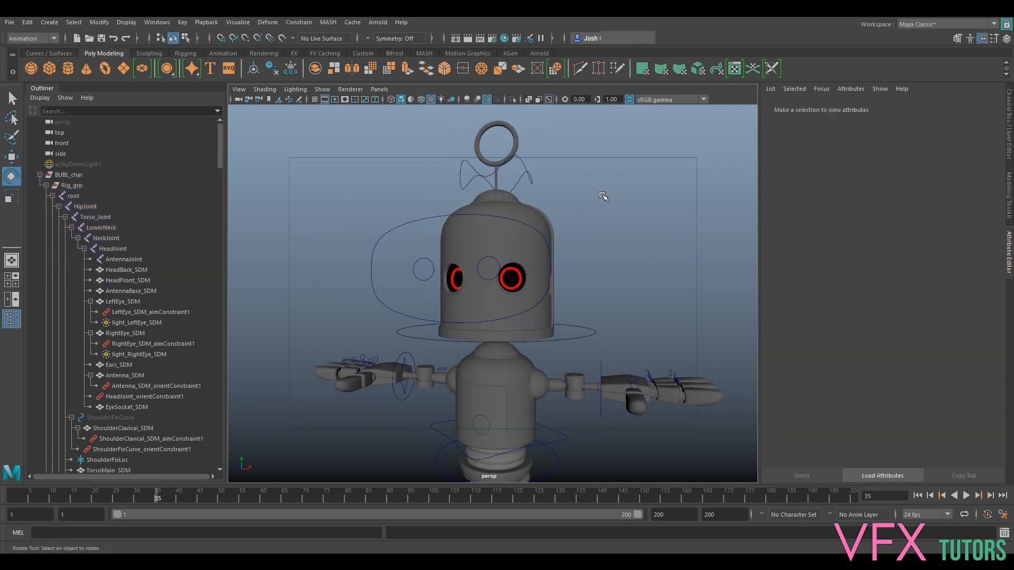
alt+drag(603, 197, 579, 205)
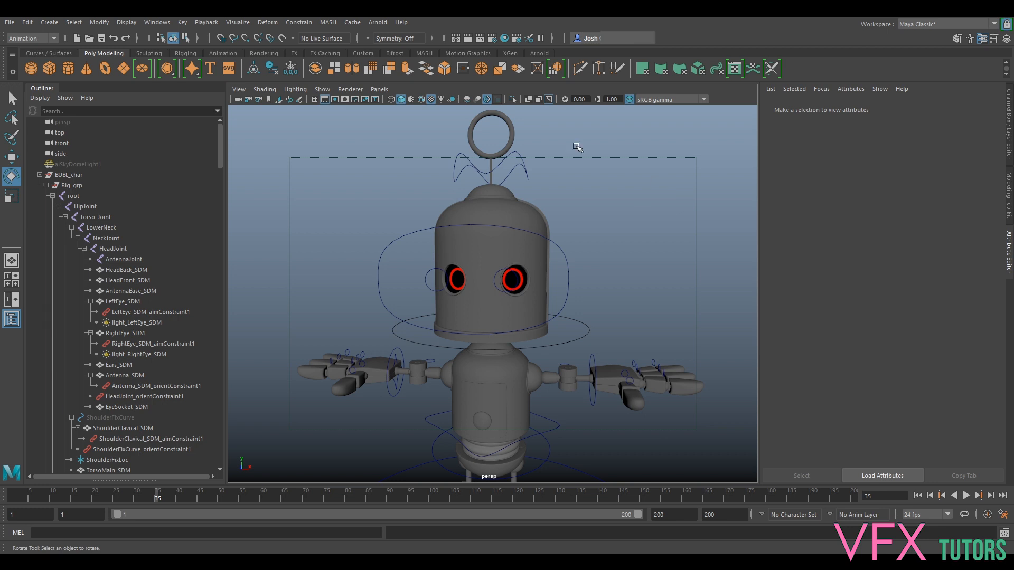
key(6)
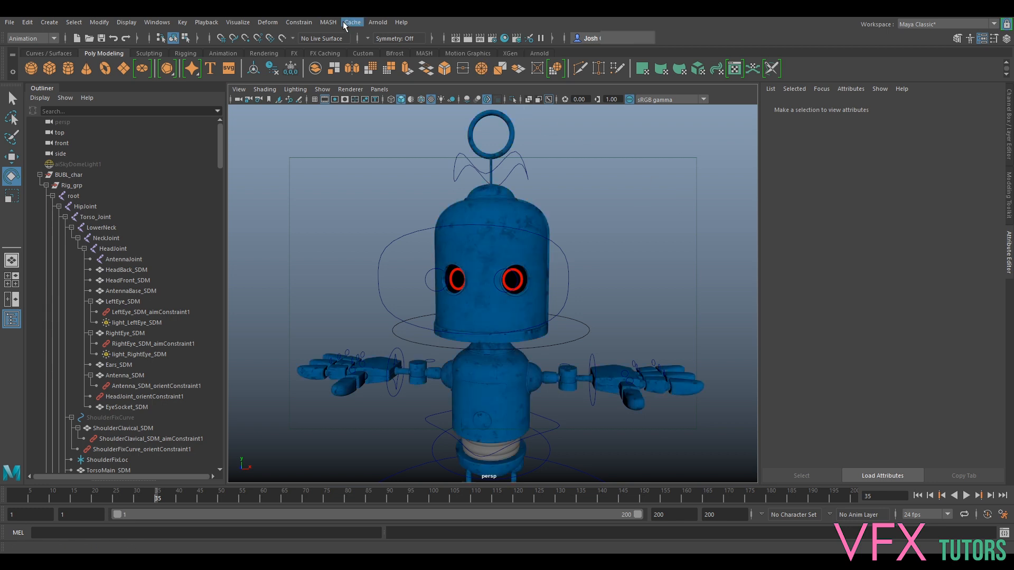
- Render the robot live in the Arnold RenderView and unhide aiSkyDomeLight1 to light the scene
click(373, 22)
click(416, 50)
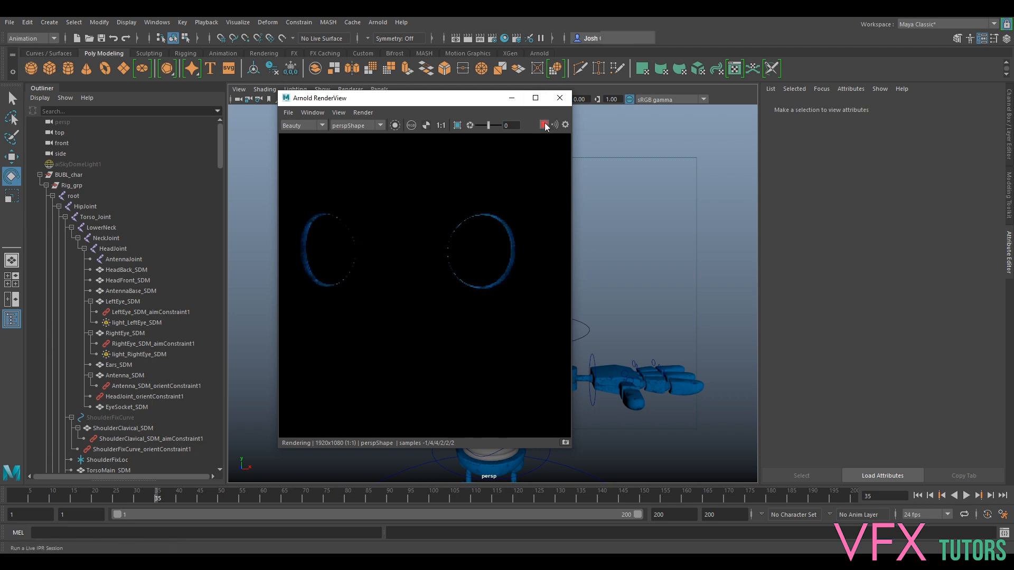
click(40, 179)
click(40, 175)
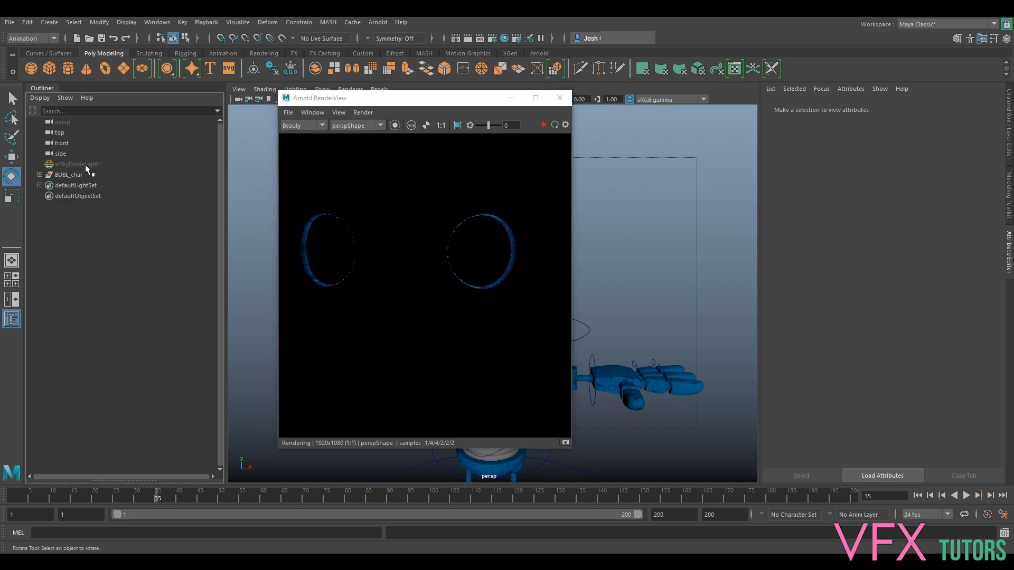
click(85, 164)
key(h)
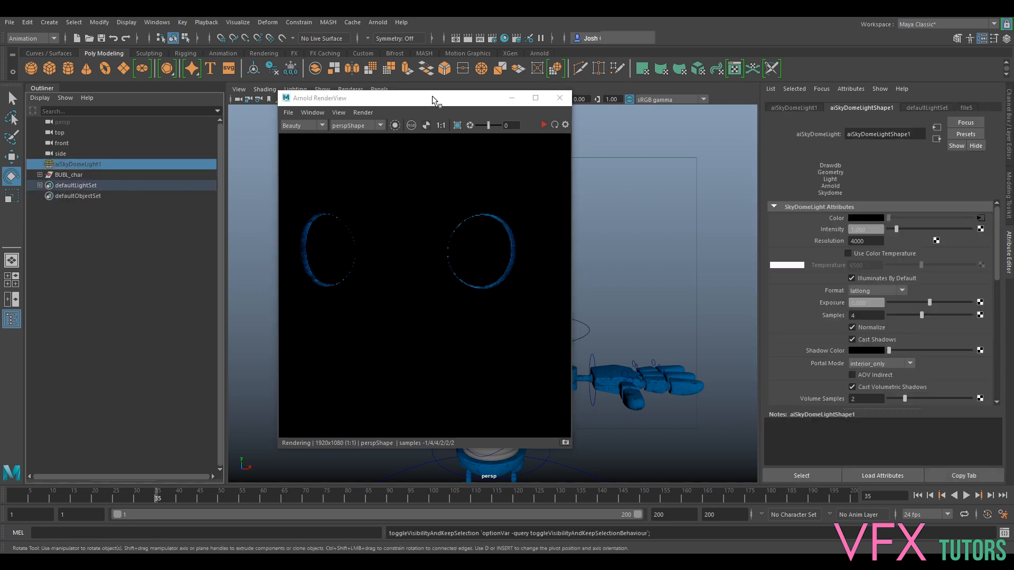
drag(389, 98, 238, 121)
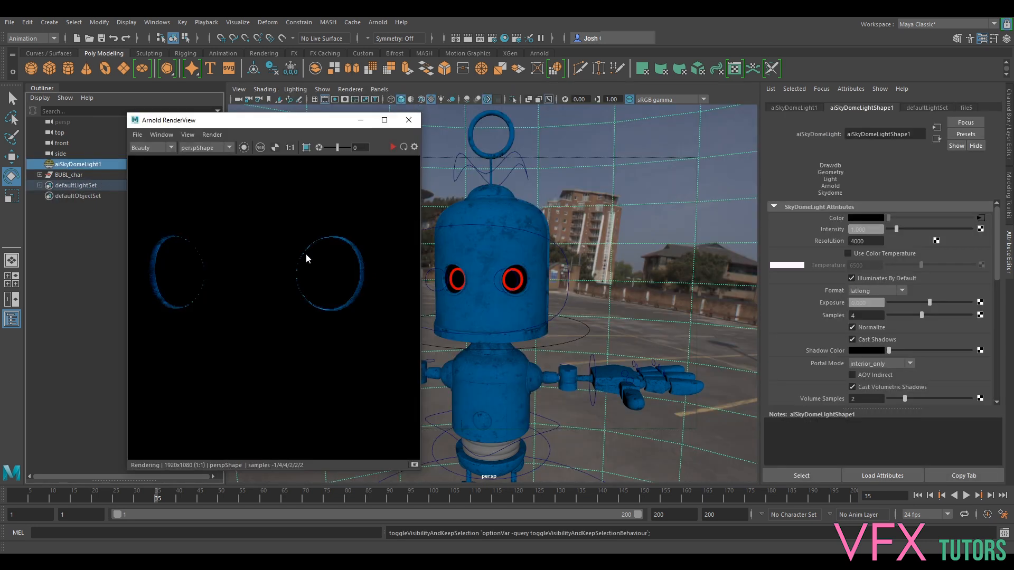
- Enable Light Visible on both eye mesh lights and restart the live render
click(522, 279)
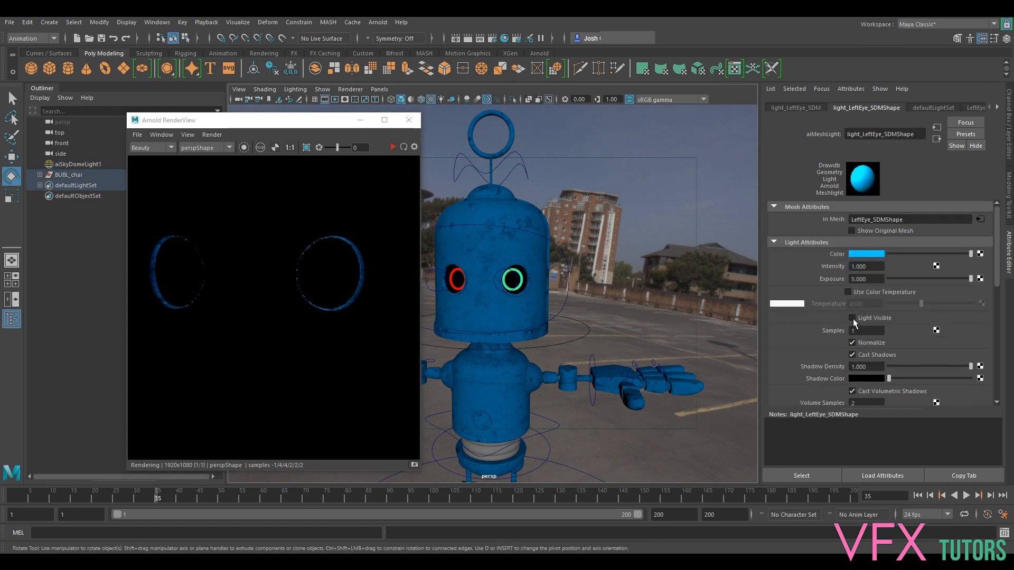
click(466, 277)
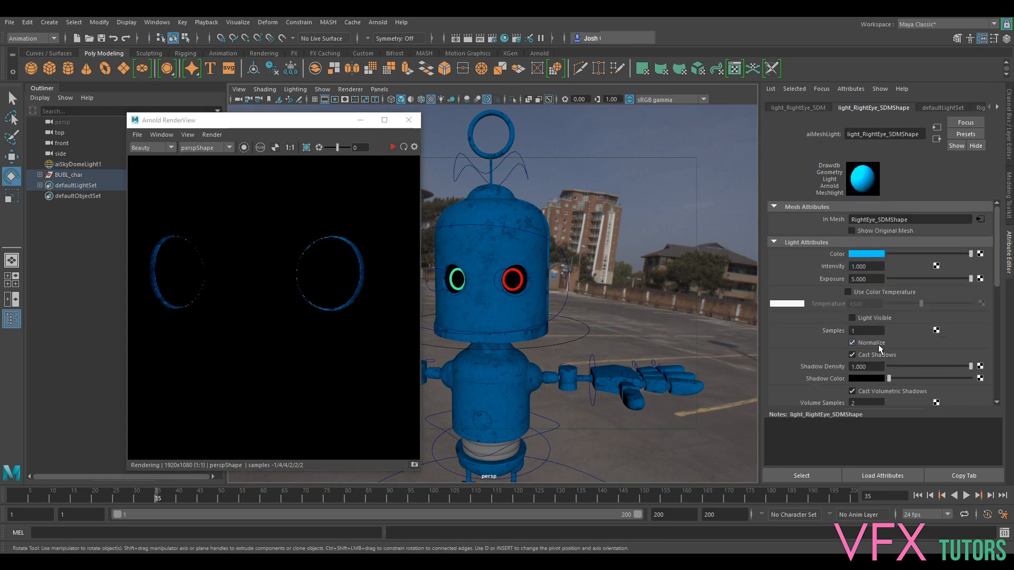
click(851, 318)
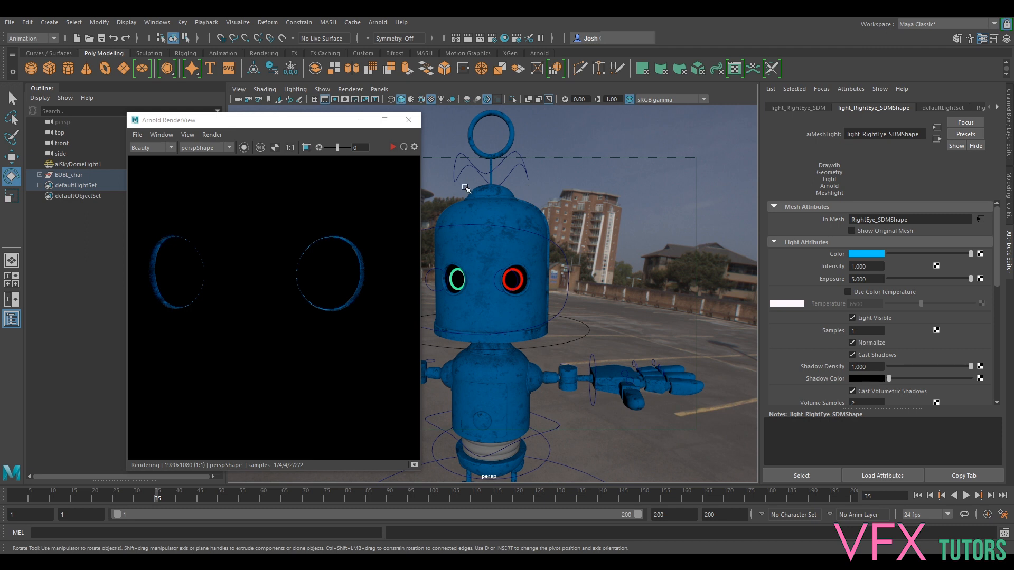
click(392, 148)
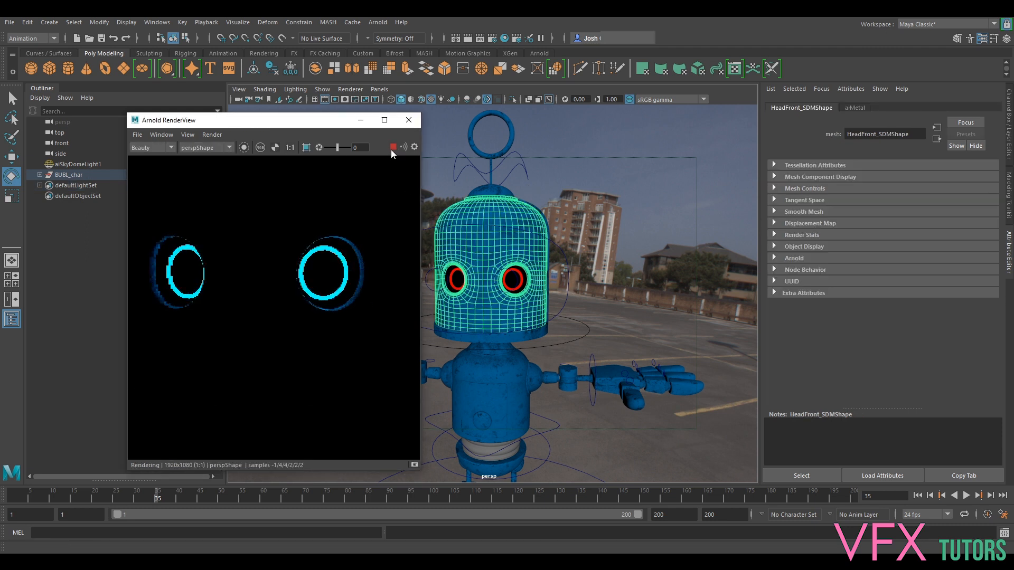
- Update the full scene in the render so the sky dome lighting is included, and select aiSkyDomeLight1
click(200, 135)
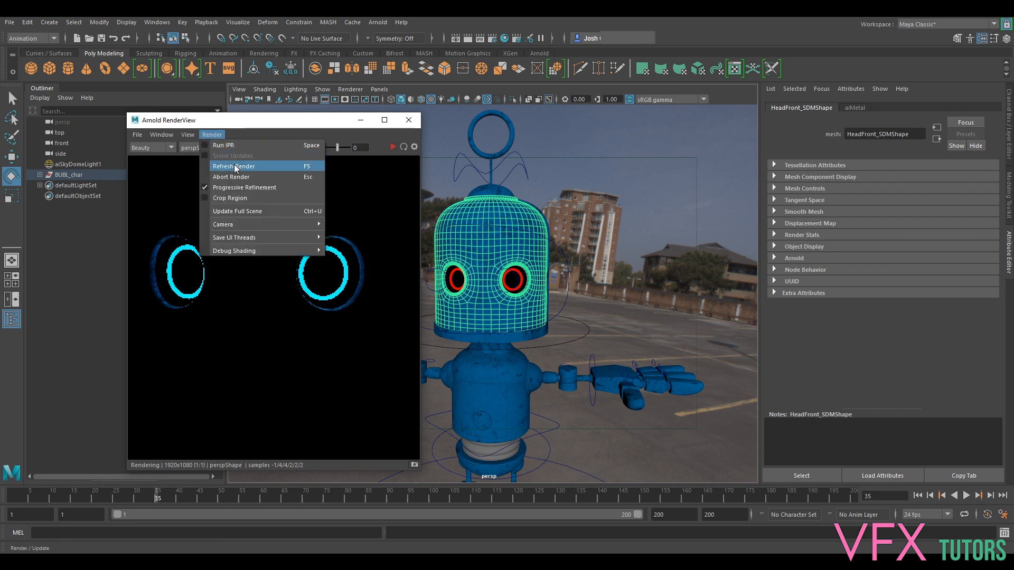
click(260, 212)
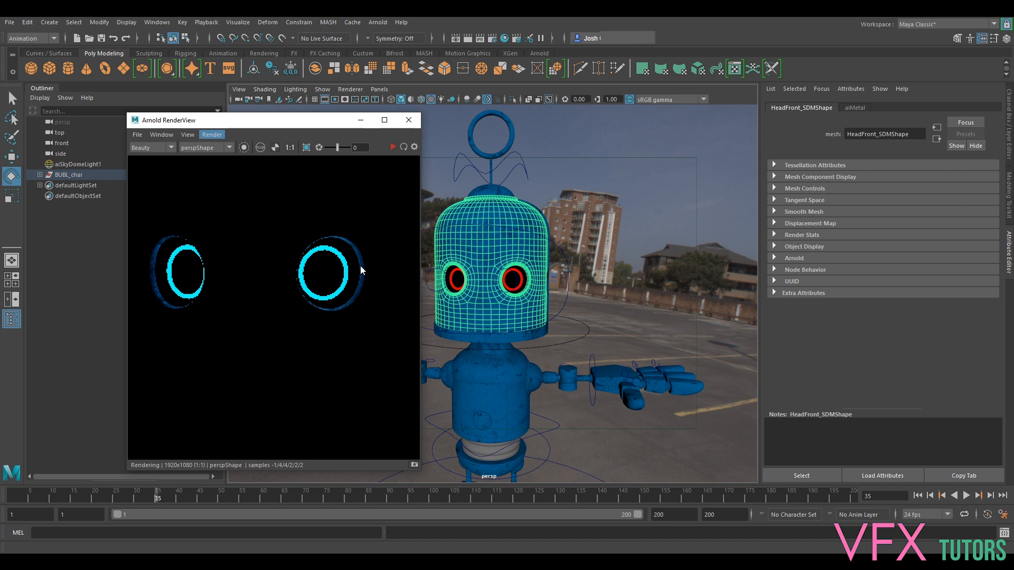
scroll(331, 275, down, 3)
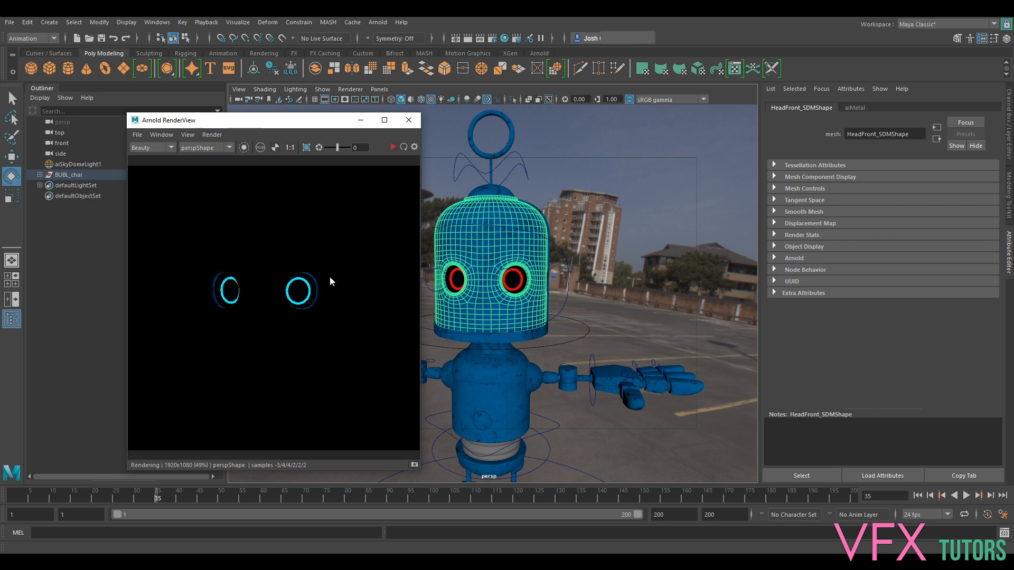
click(78, 165)
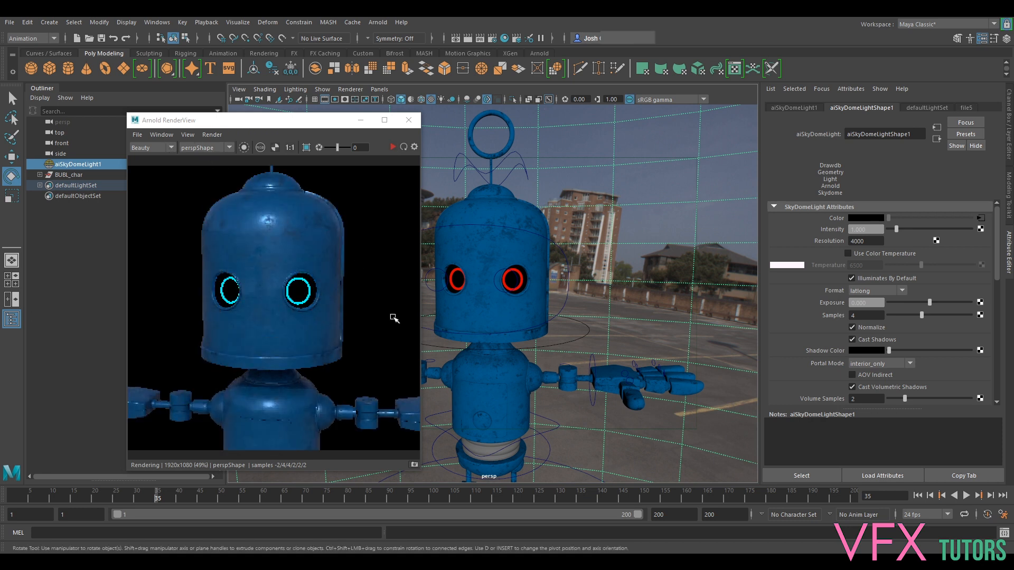
drag(305, 125, 328, 112)
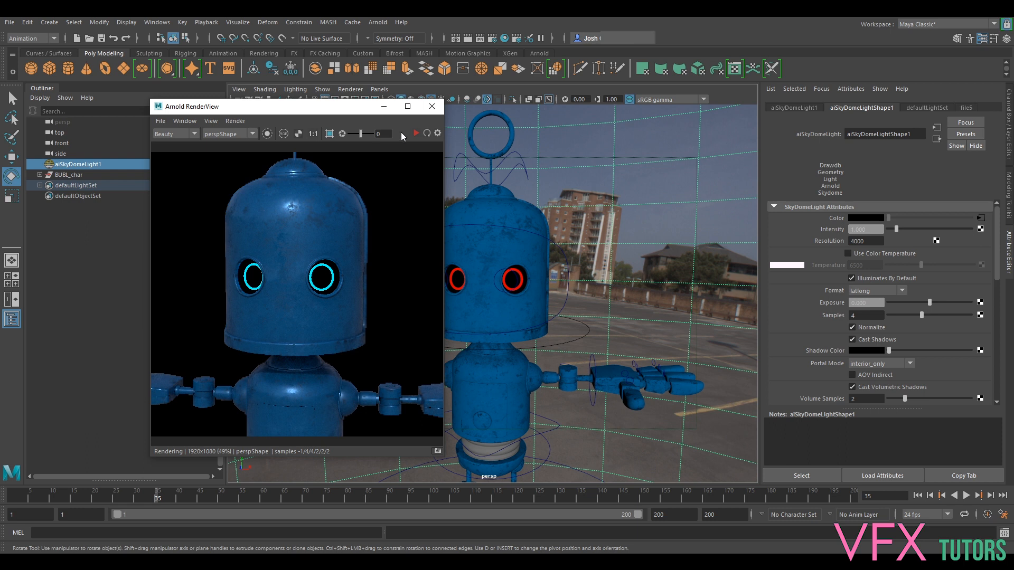
- Open the Shape Editor and test the RightEye_Goat blend shape in the live render, raising its weight to 1
click(416, 134)
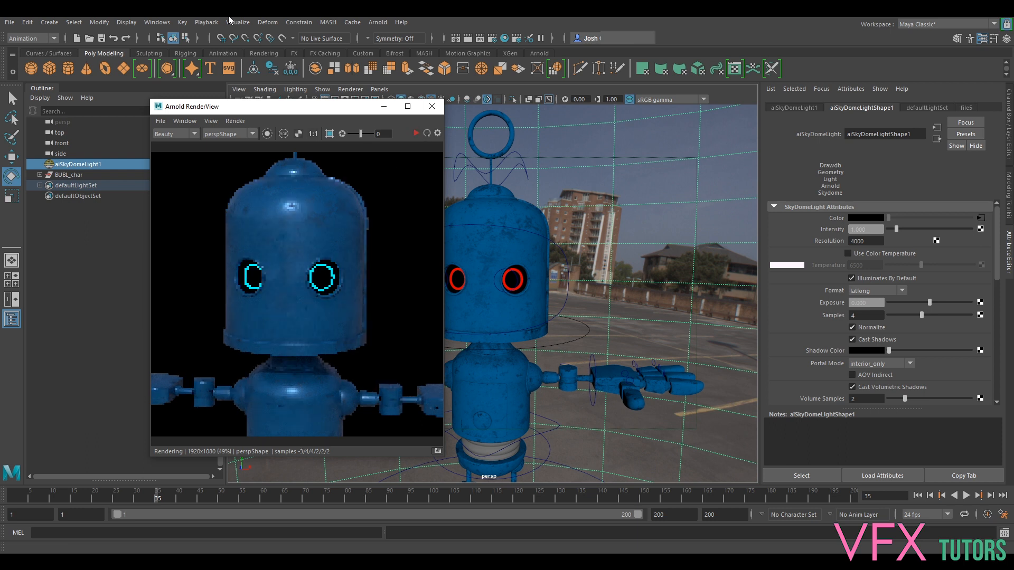
click(157, 22)
mouse_move(191, 81)
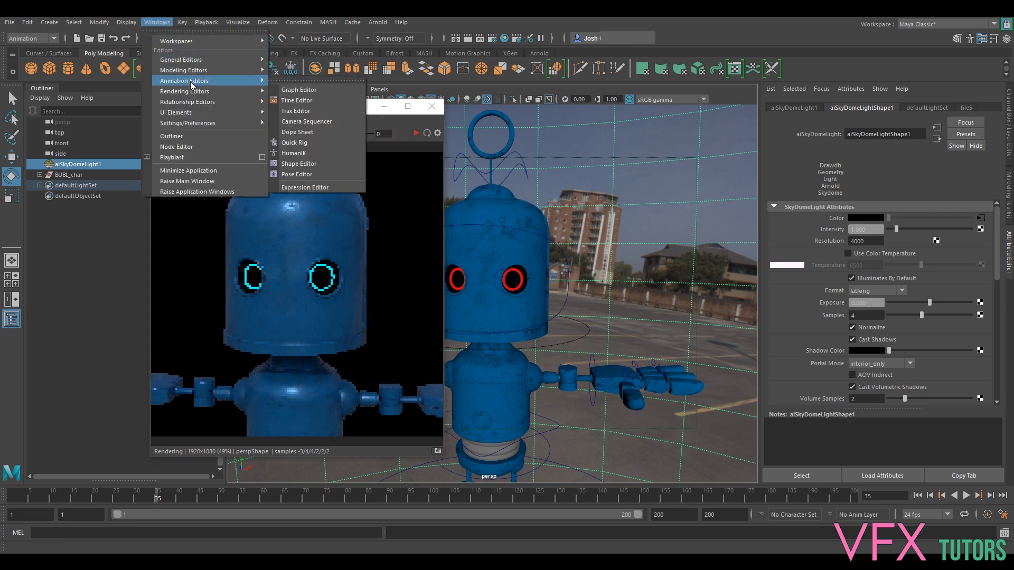
click(319, 163)
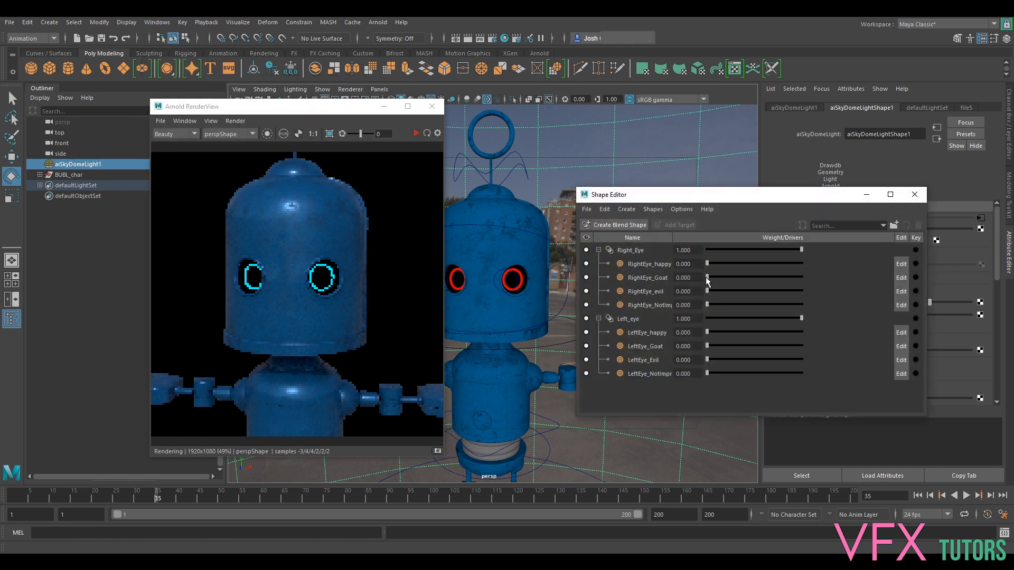
drag(707, 277, 758, 277)
click(426, 135)
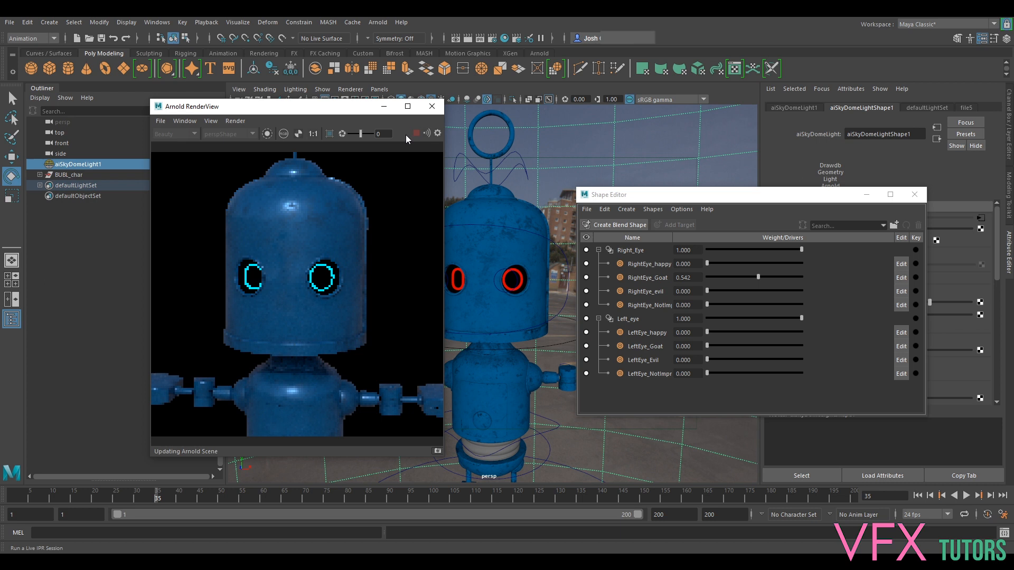
drag(755, 276, 813, 283)
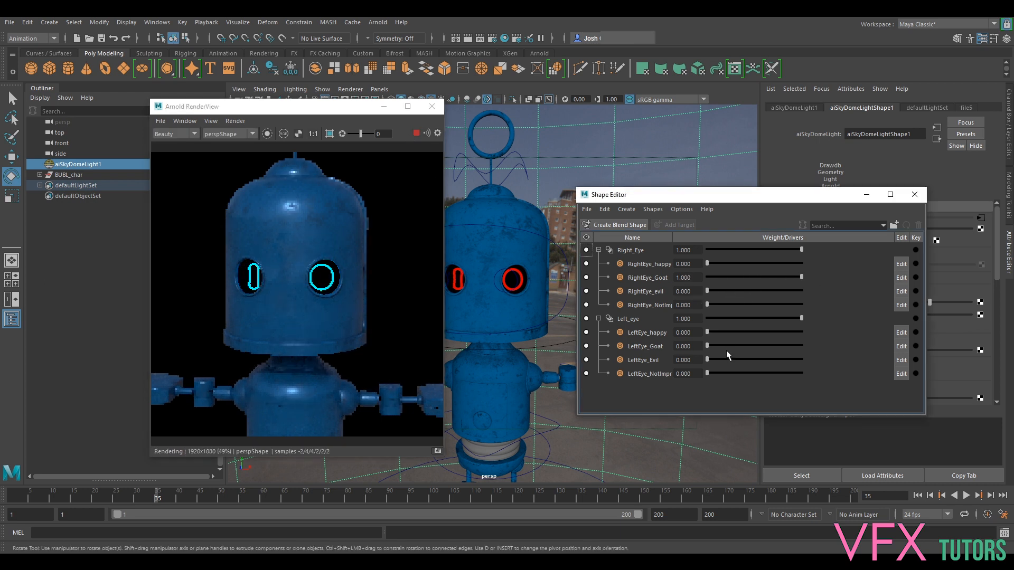
- Raise the blend shape weights of LeftEye_Goat to 0.777, RightEye_evil to 0.721 and LeftEye_Evil to 0.631
drag(707, 346, 780, 344)
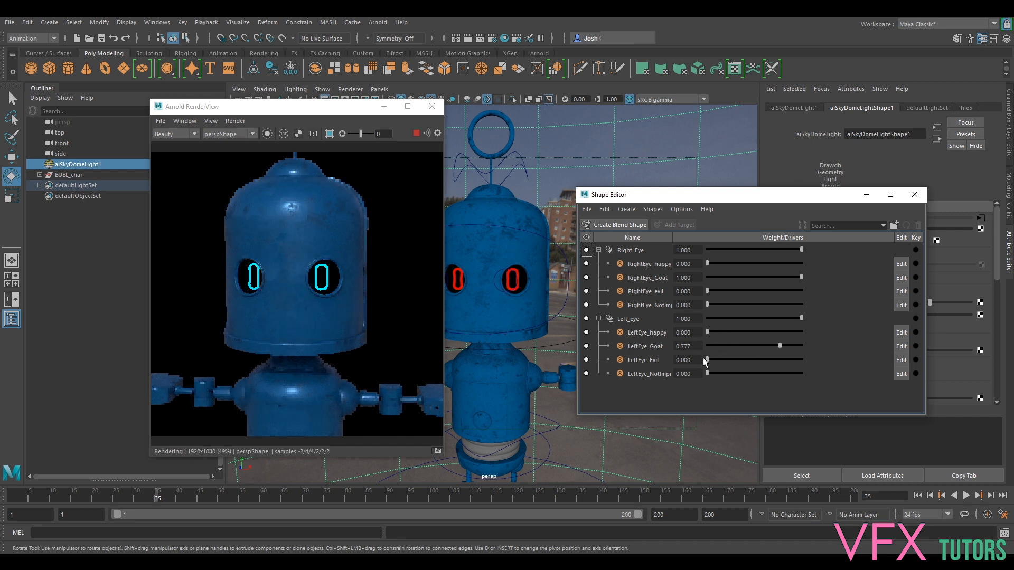
drag(707, 359, 748, 360)
drag(707, 290, 774, 291)
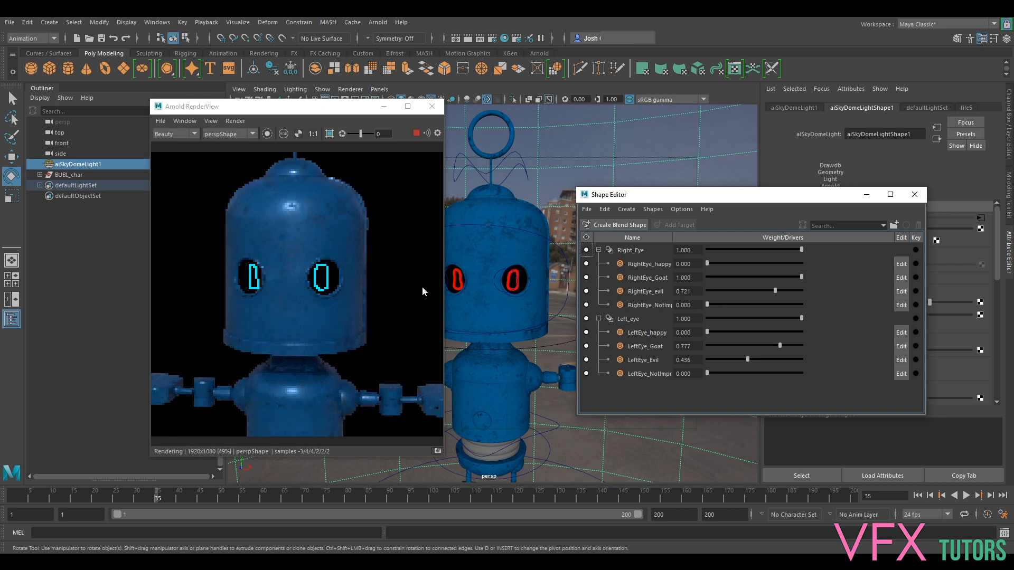
drag(746, 361, 766, 359)
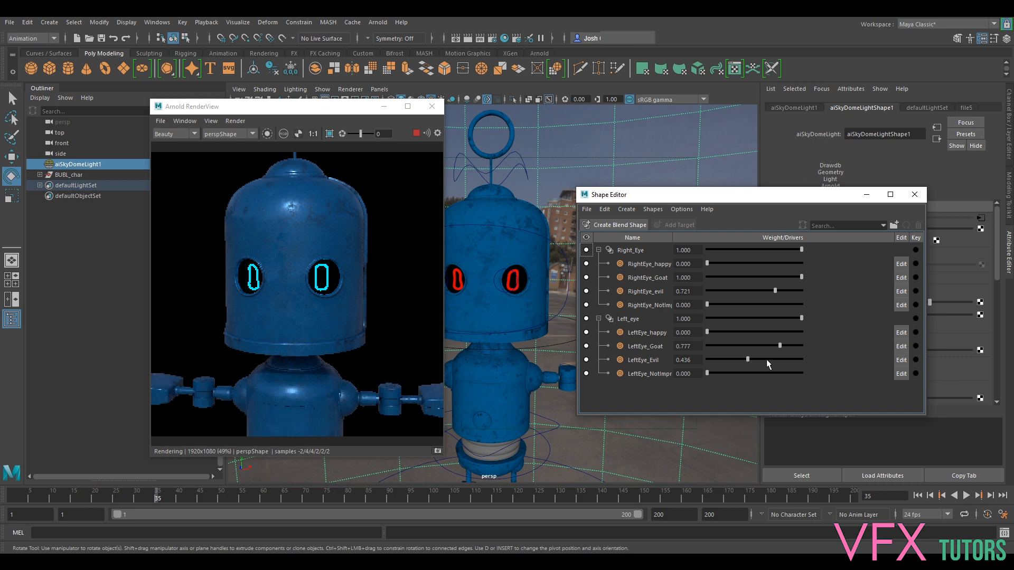
- Restart the live render and update its full scene so both eye mesh lights follow the evil blend shapes
click(416, 134)
click(416, 134)
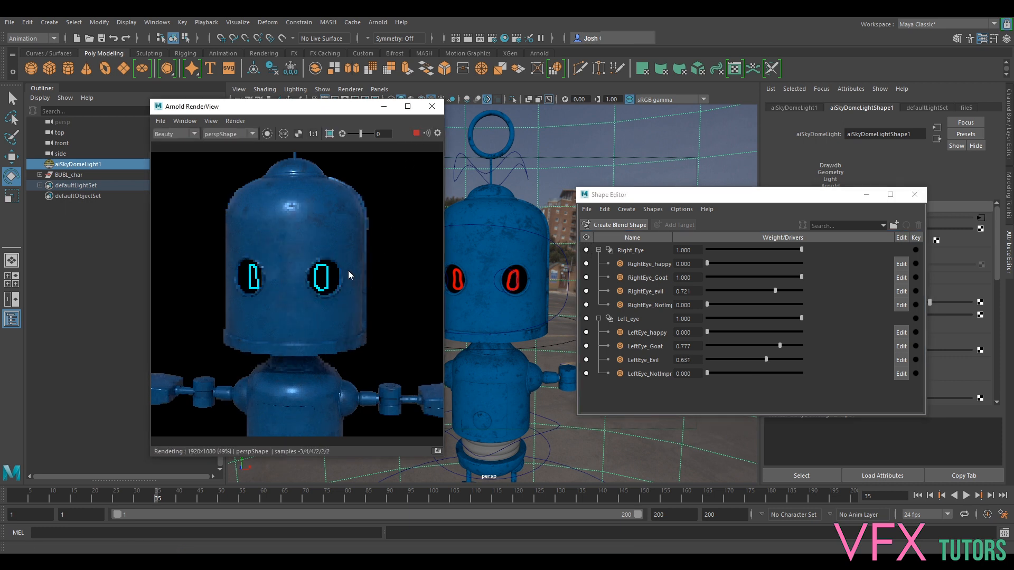
middle_drag(319, 293, 348, 301)
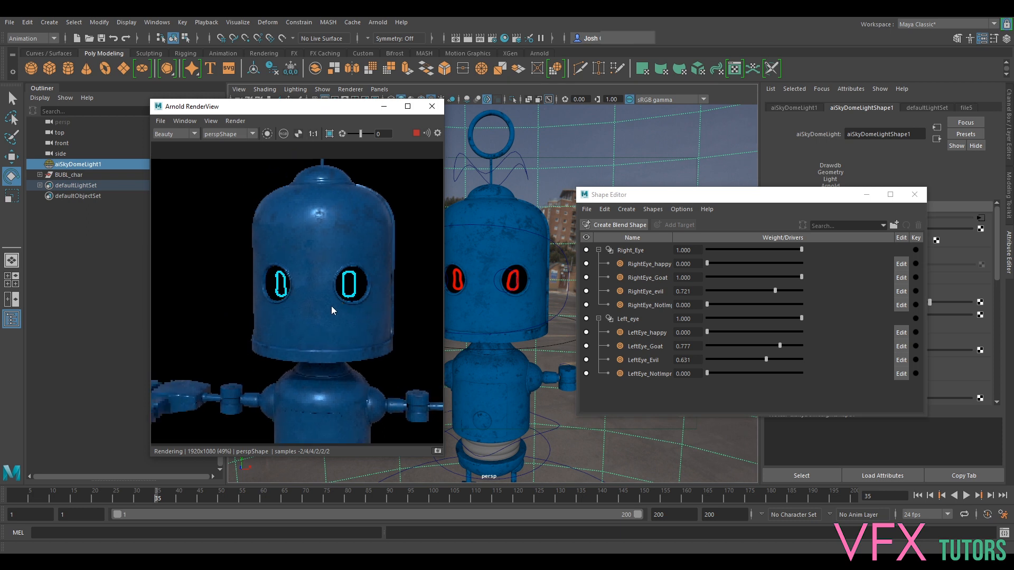
middle_drag(347, 256, 355, 252)
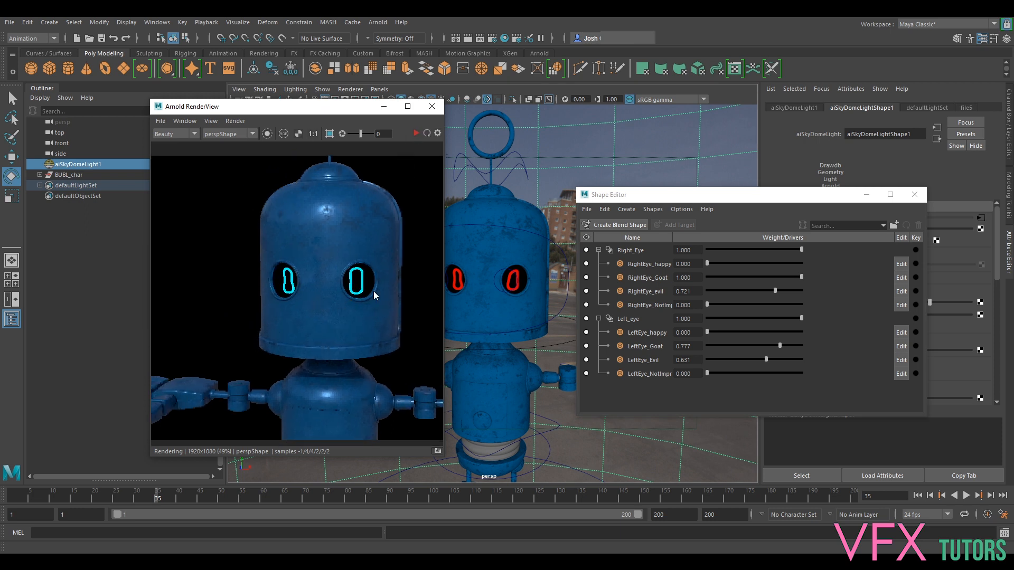
click(235, 120)
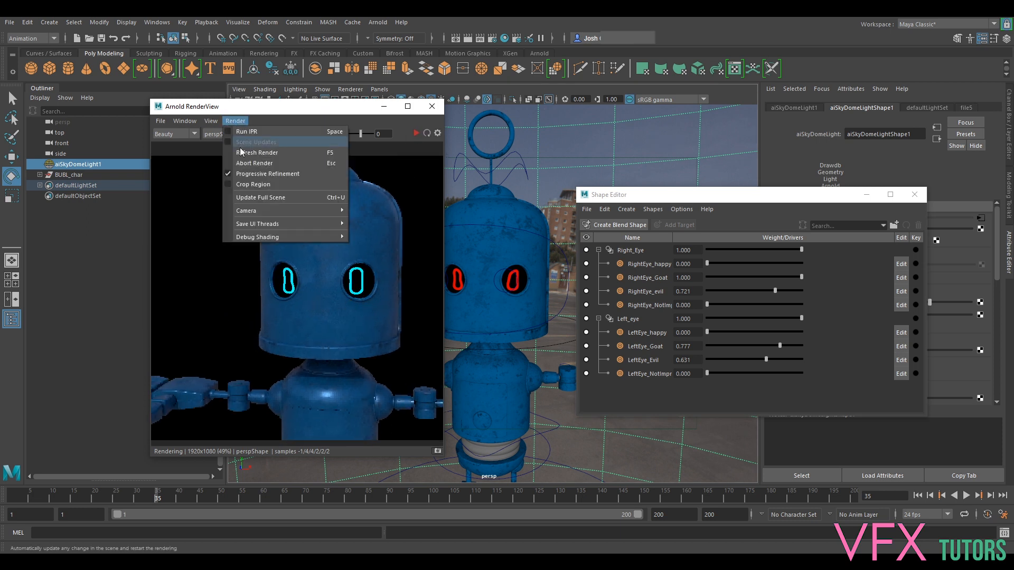
click(290, 202)
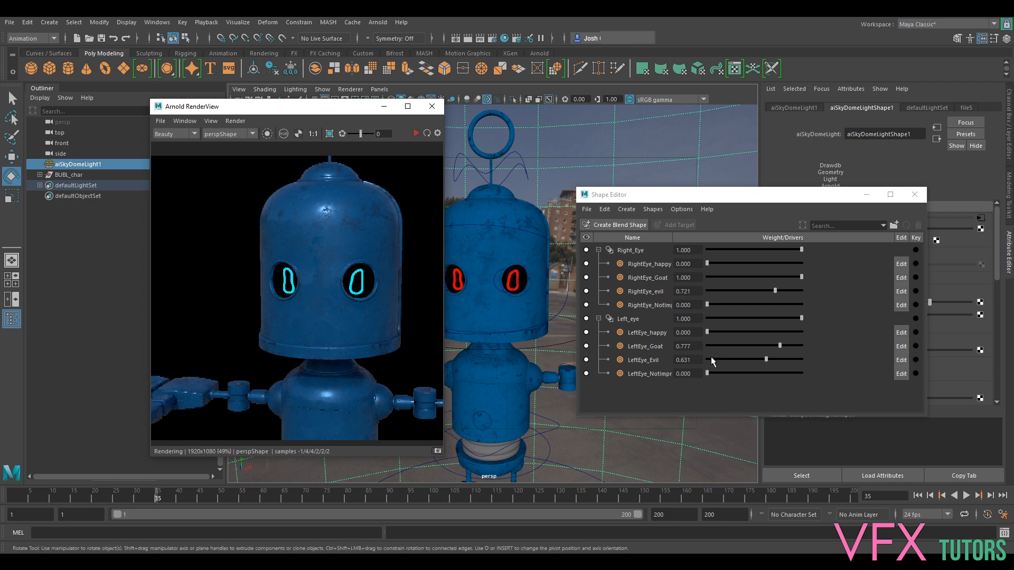
- Reset the LeftEye_Evil and RightEye_evil weights to 0, and refresh the live render with a full scene update
drag(709, 359, 675, 358)
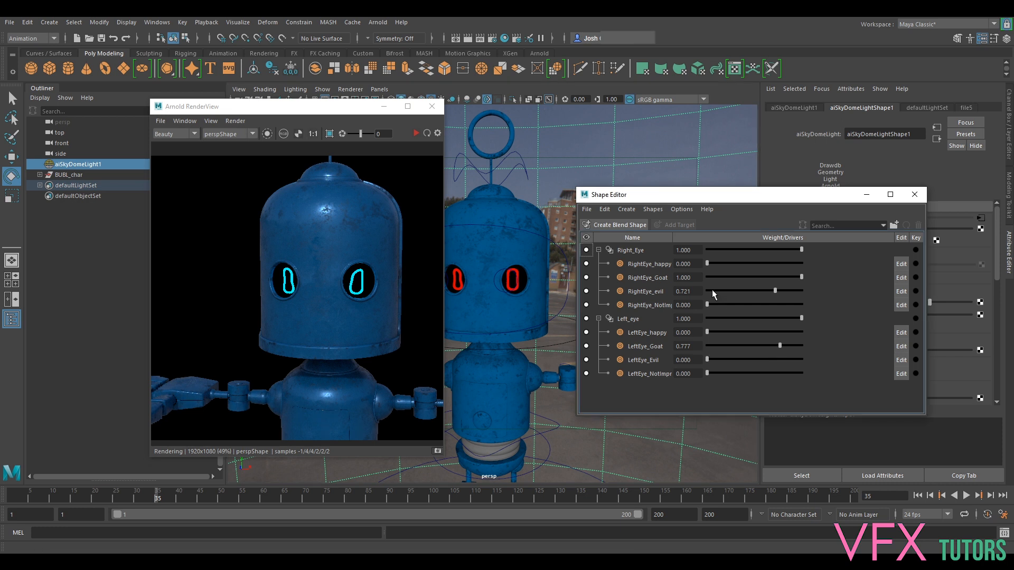
drag(711, 295, 667, 290)
click(416, 133)
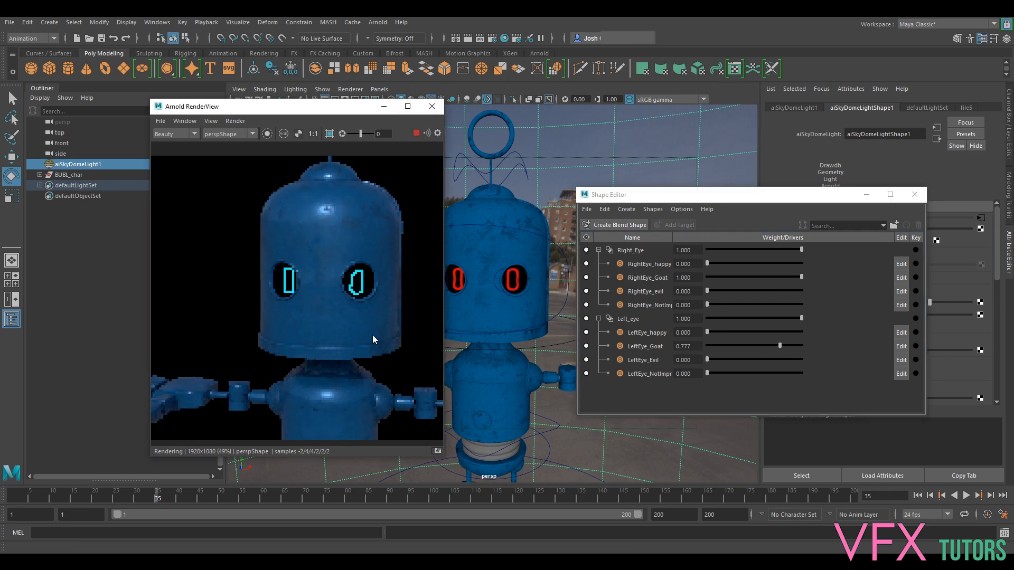
click(235, 121)
click(270, 196)
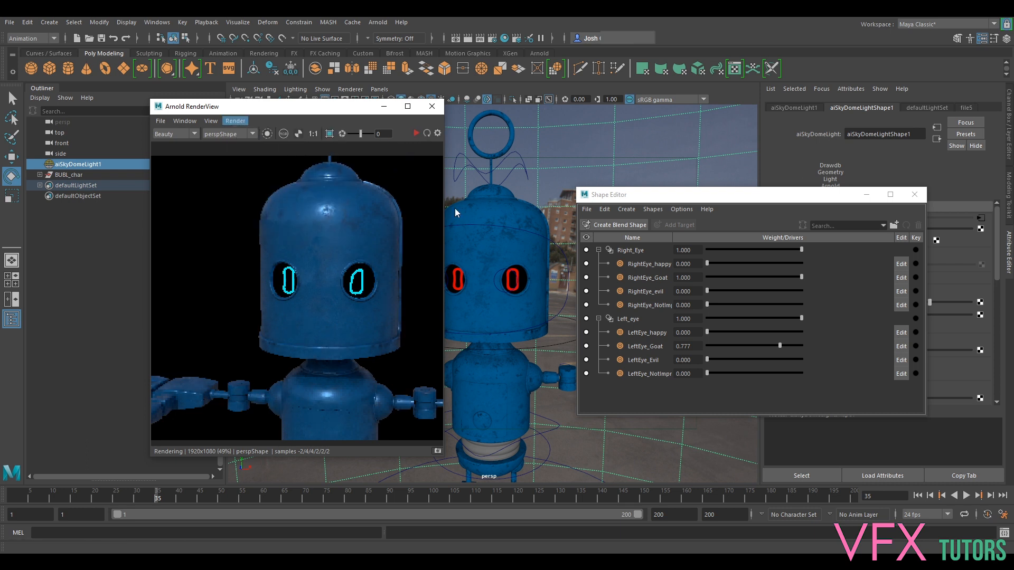